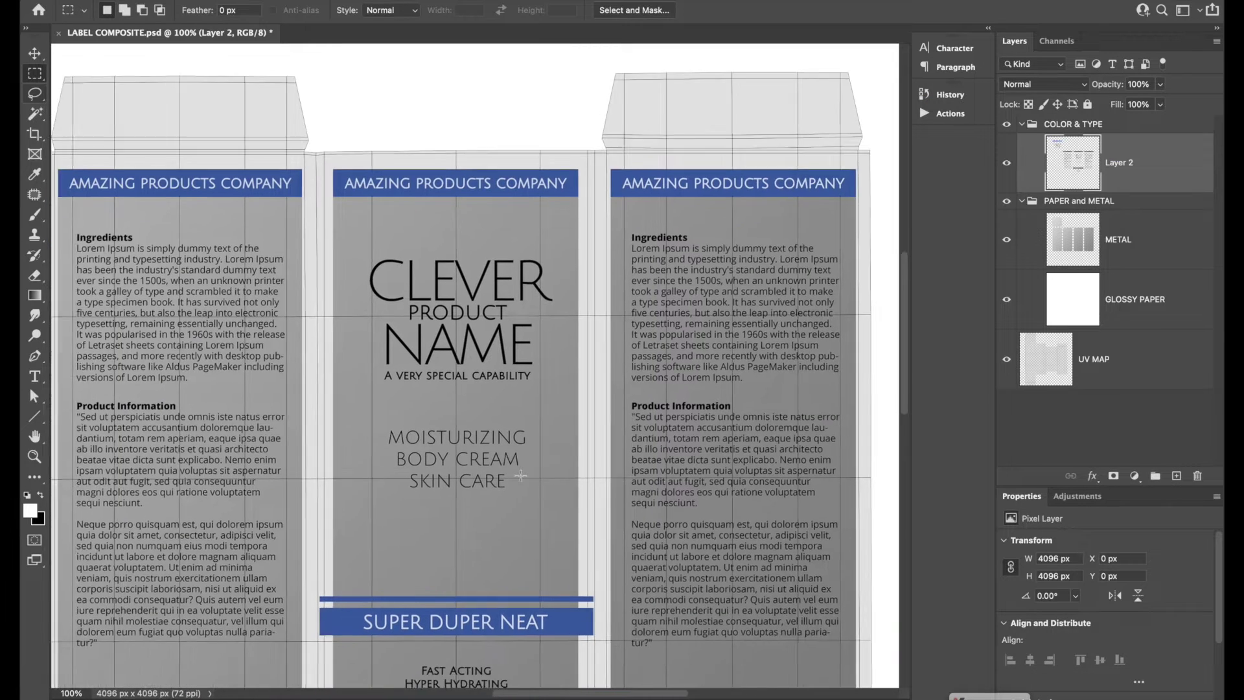
# Examine the label layout on all panels of the unfolded box, and compare it with the rendered packaging in Blender.
pyautogui.hscroll(-10, 520, 476)
pyautogui.scroll(5, 520, 475)
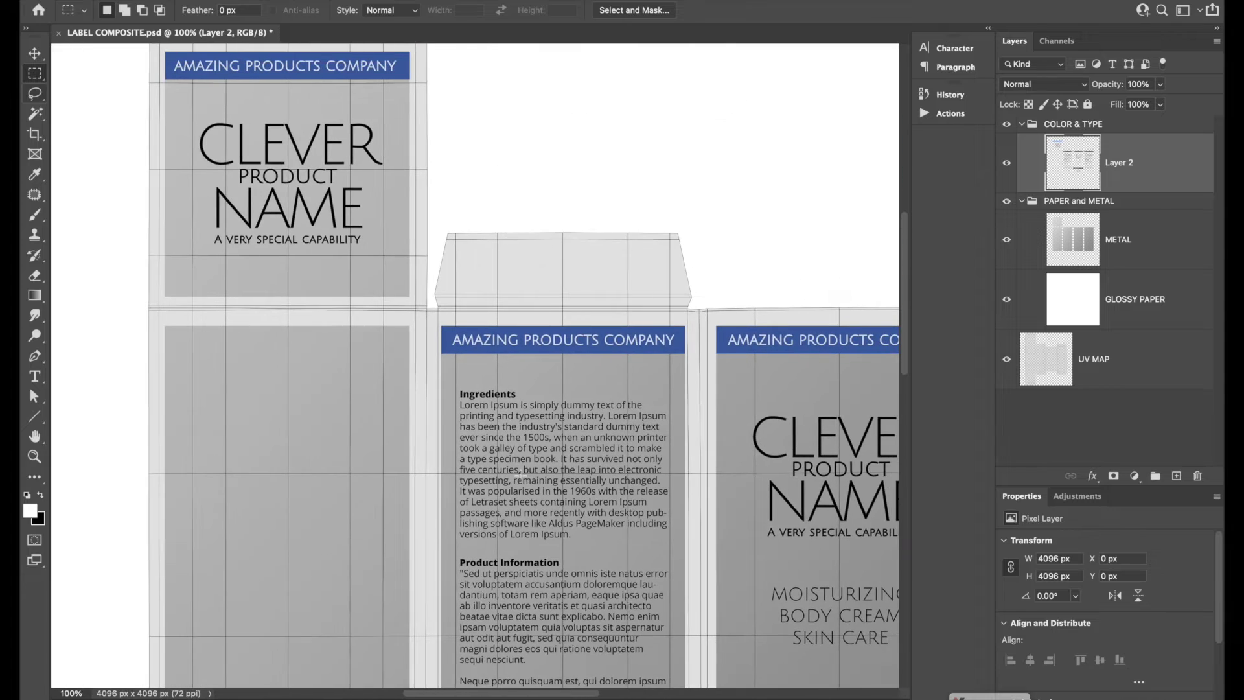
pyautogui.scroll(3, 520, 476)
pyautogui.hscroll(2, 520, 475)
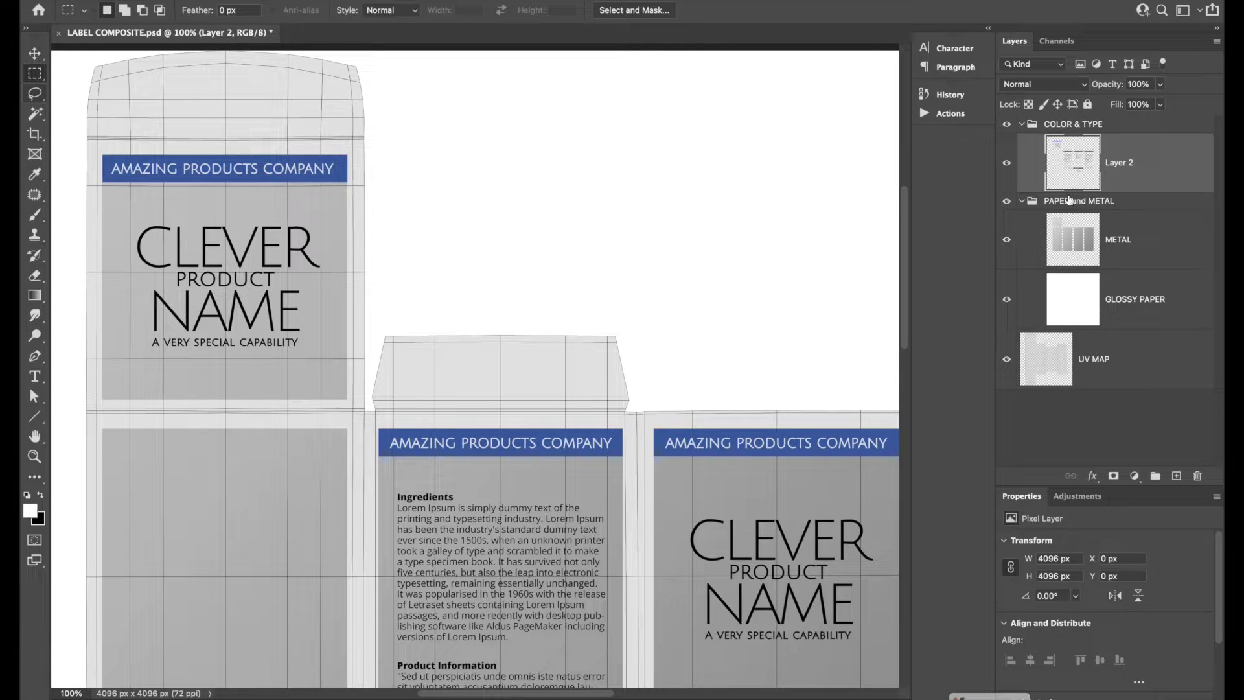
pyautogui.scroll(-2, 795, 364)
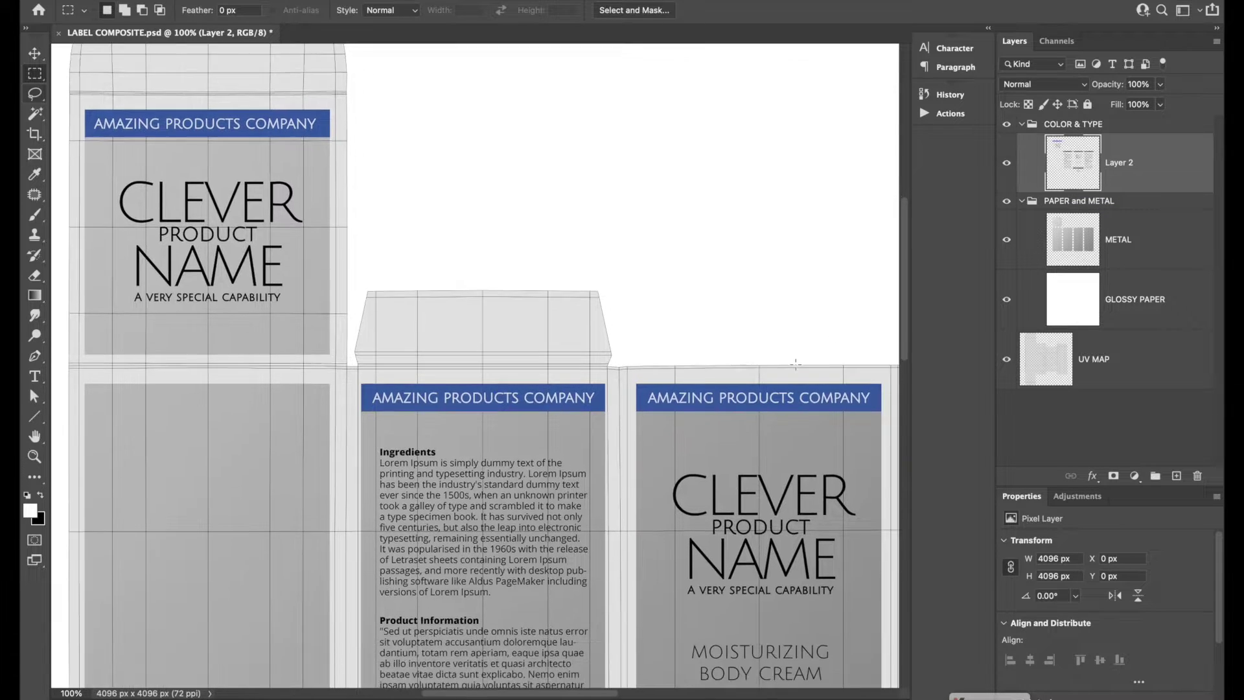
pyautogui.scroll(-10, 795, 364)
pyautogui.hscroll(10, 795, 364)
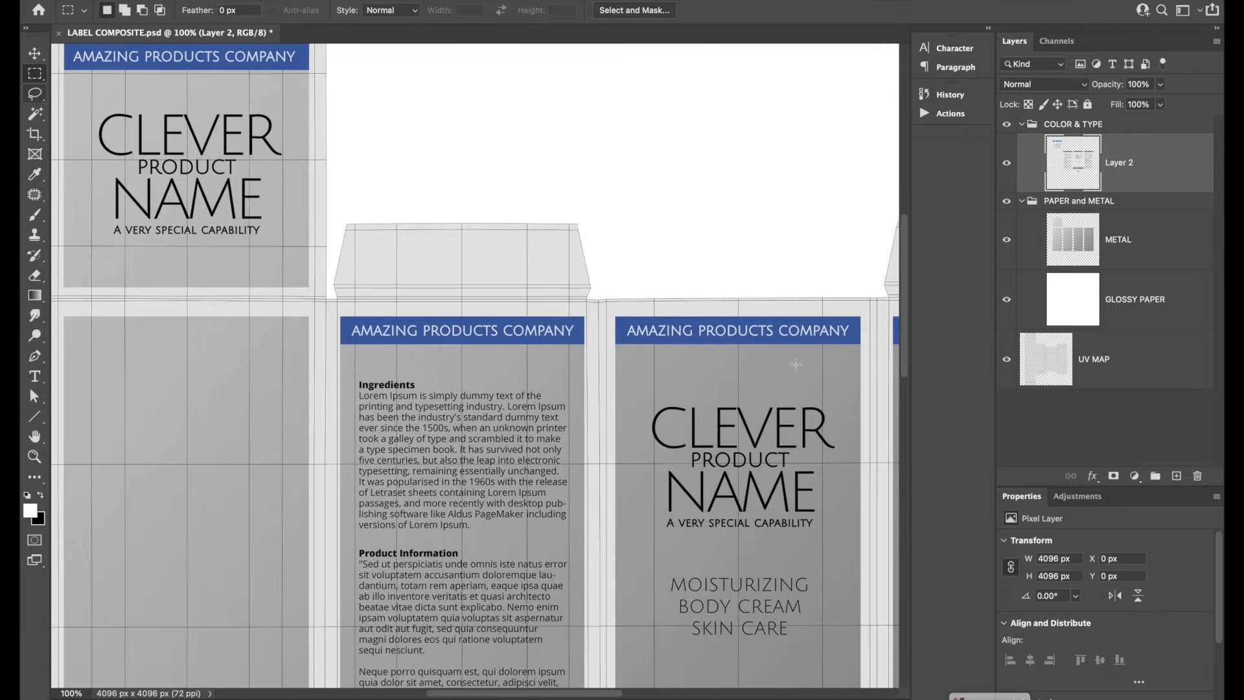
pyautogui.scroll(-2, 796, 364)
pyautogui.hscroll(2, 795, 364)
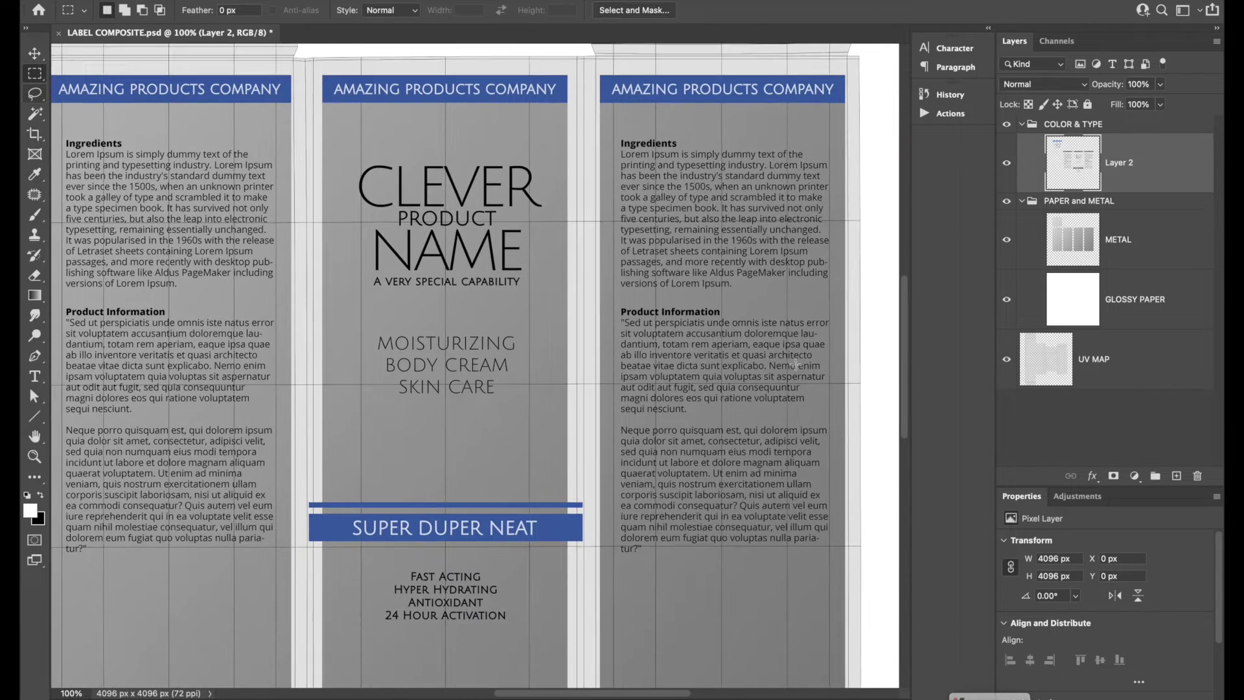
pyautogui.keyDown('alt'); pyautogui.scroll(-1, 796, 364); pyautogui.keyUp('alt')
pyautogui.scroll(1, 750, 375)
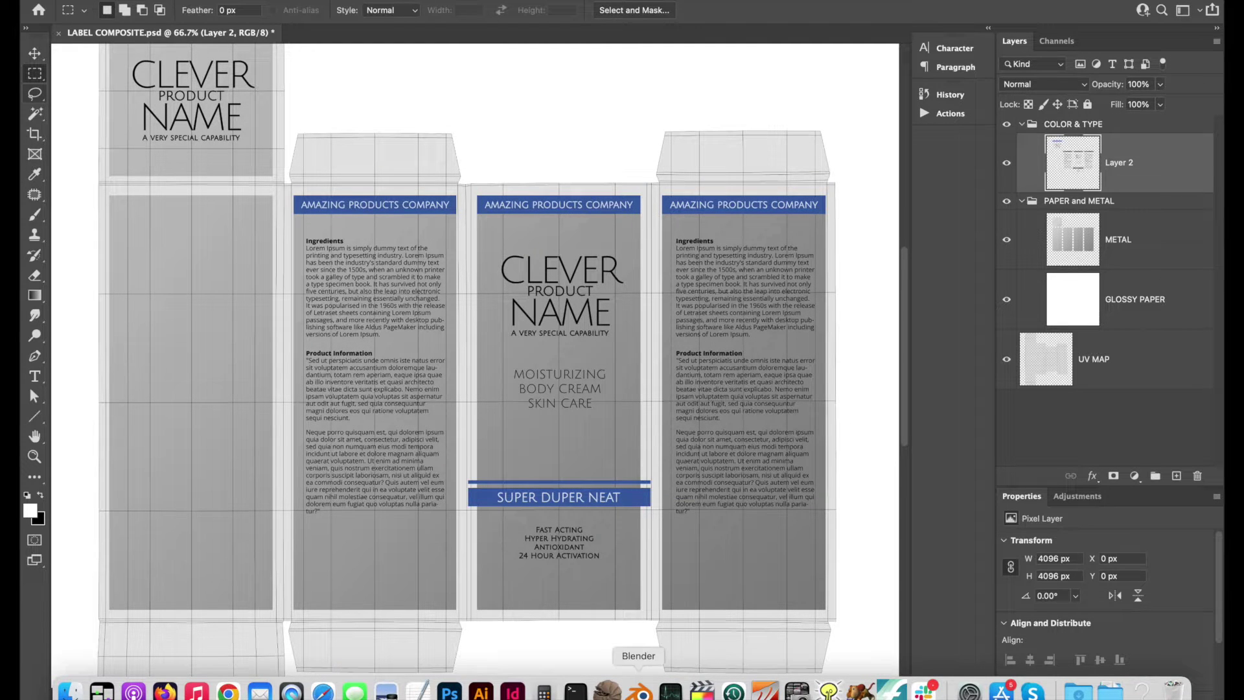
pyautogui.click(639, 691)
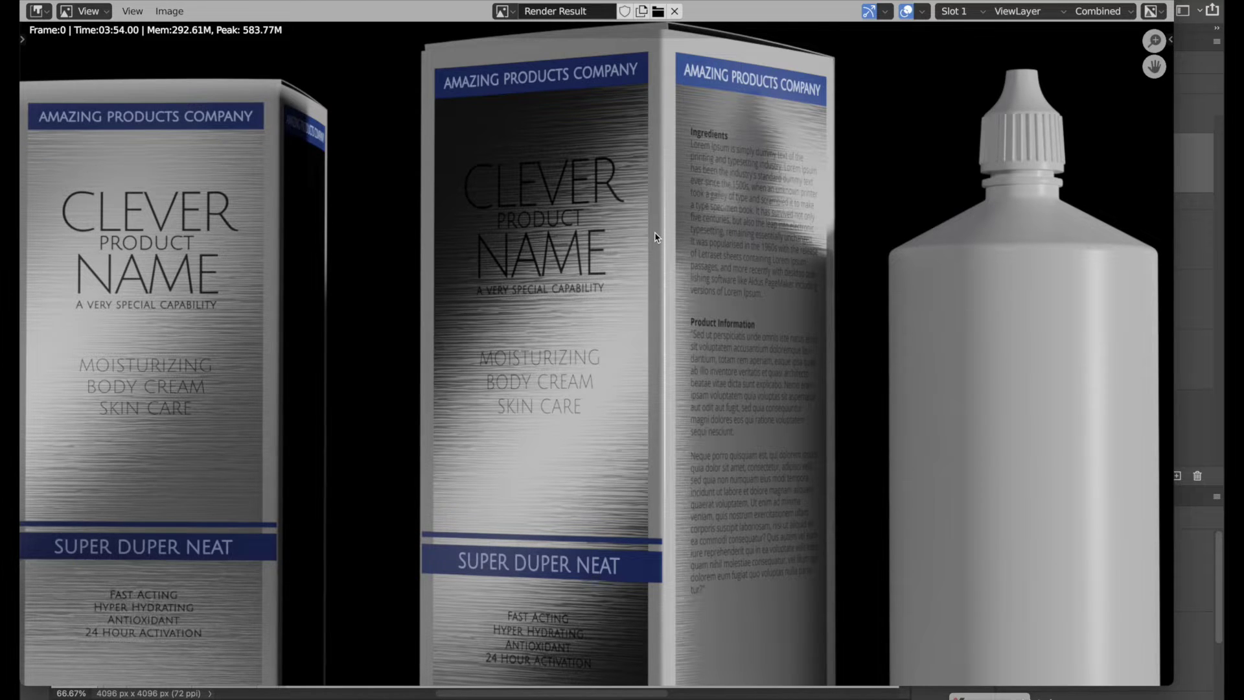
pyautogui.press('super+Tab')
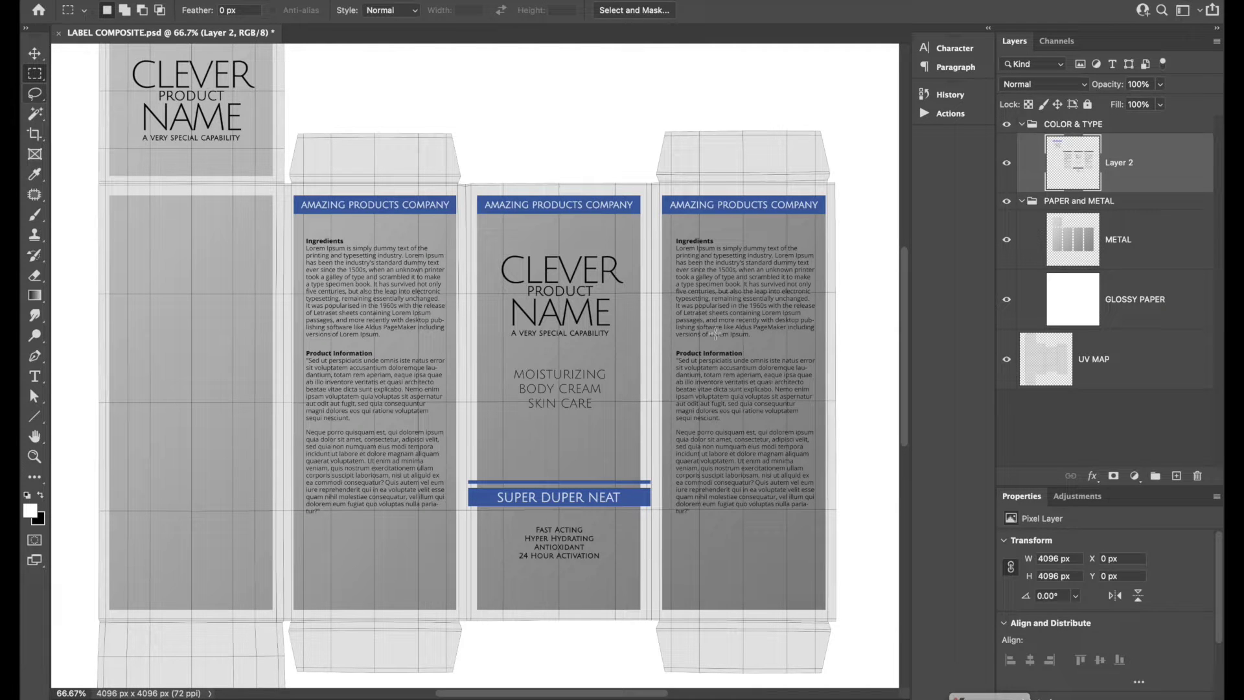
# Hide and reshow the METAL and GLOSSY PAPER layers to examine each one, and reselect Layer 2.
pyautogui.click(1133, 264)
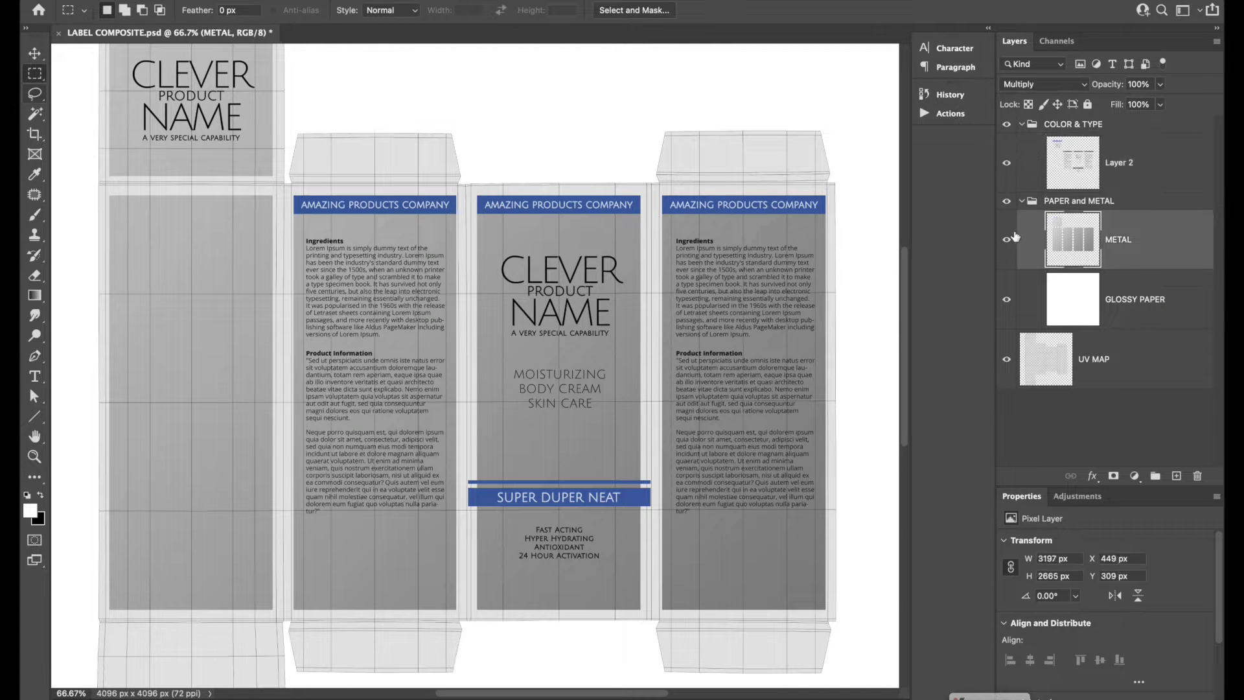
pyautogui.click(1008, 238)
pyautogui.click(1008, 239)
pyautogui.click(1008, 300)
pyautogui.click(1008, 299)
pyautogui.click(1082, 166)
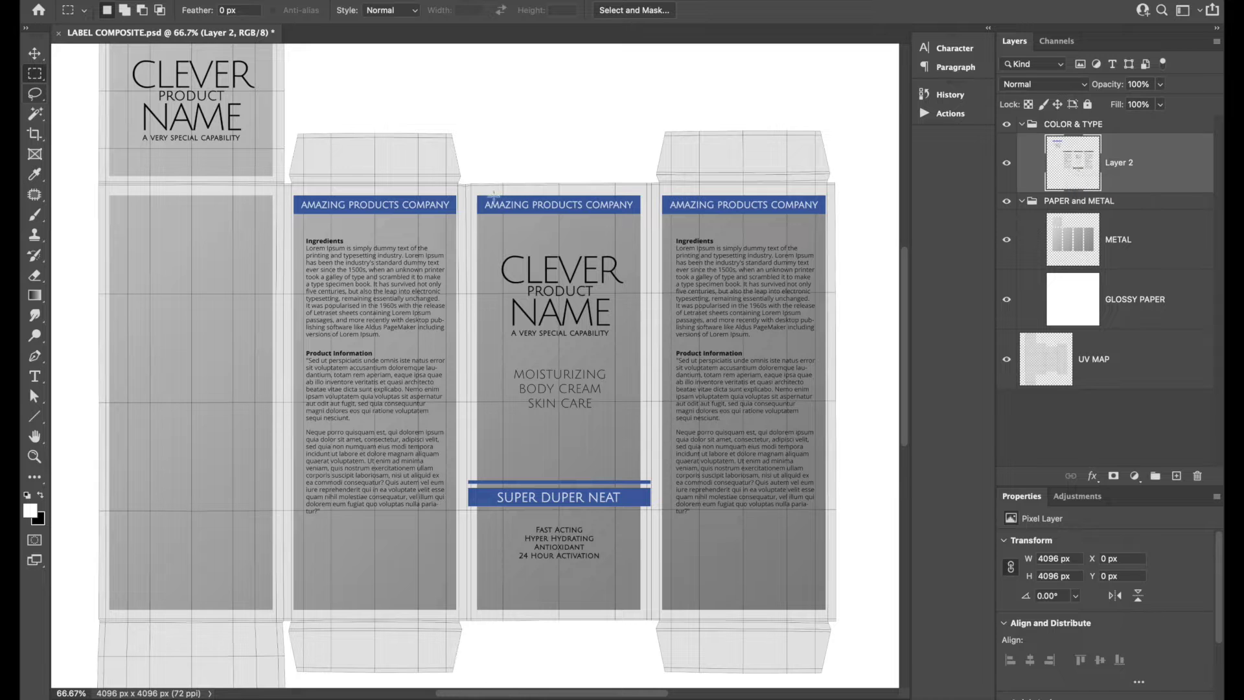
# Review the label artwork on the box panels and select the GLOSSY PAPER layer.
pyautogui.keyDown('alt'); pyautogui.scroll(2, 381, 305); pyautogui.keyUp('alt')
pyautogui.scroll(5, 382, 305)
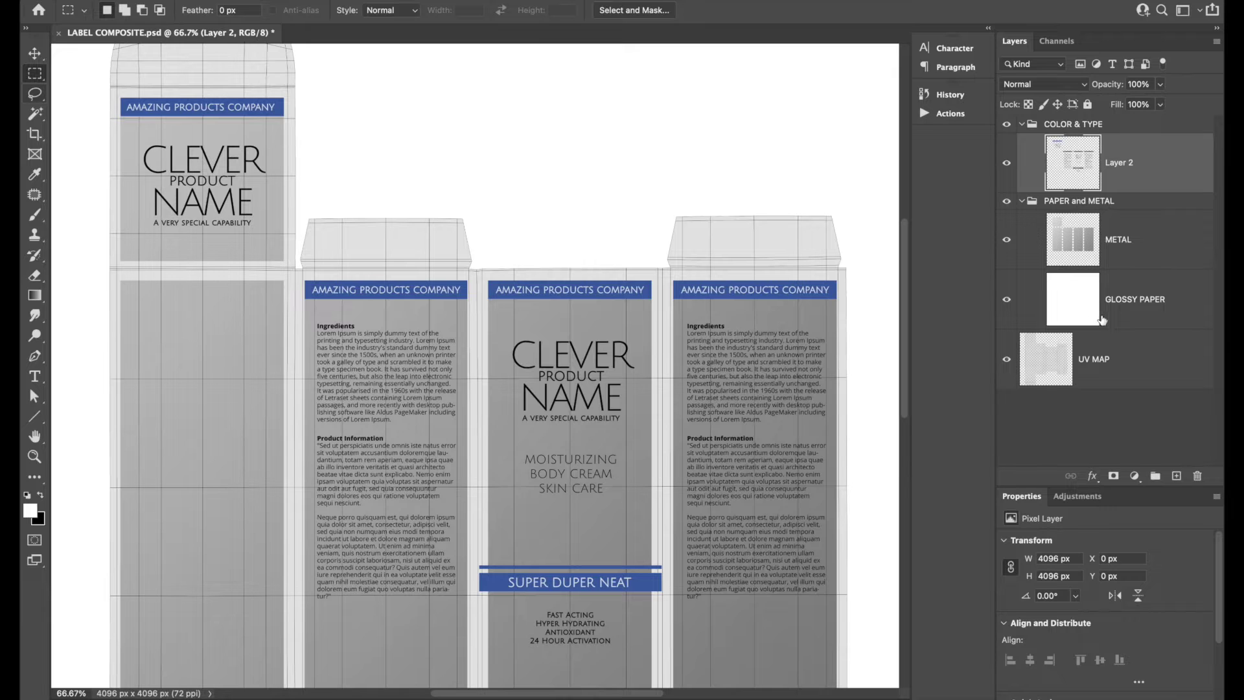
pyautogui.click(1102, 319)
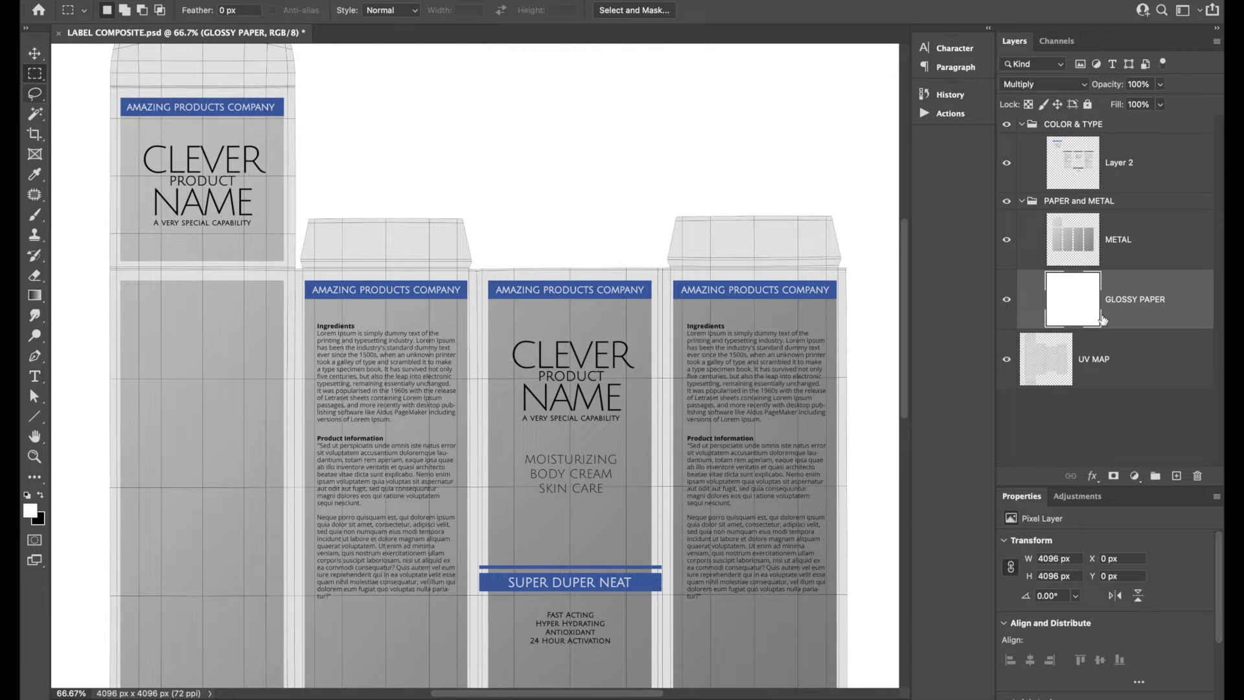
# Switch to Blender and close the render result to return to the Shading workspace.
pyautogui.moveTo(1032, 690)
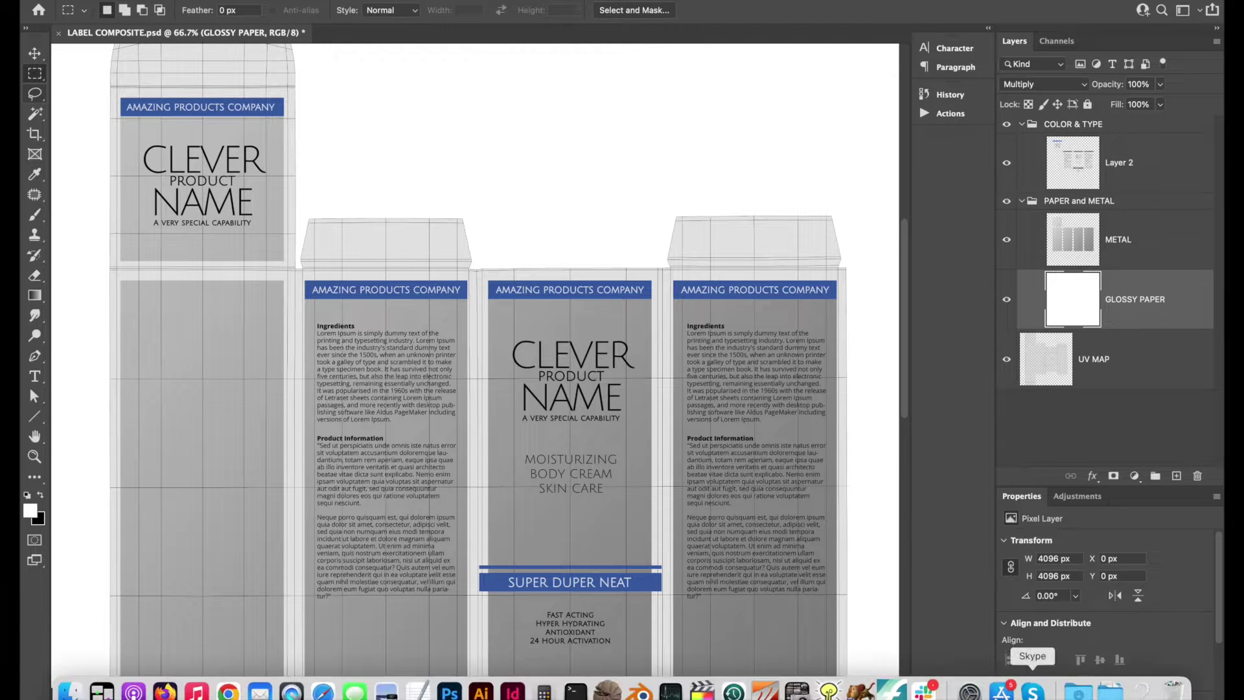
pyautogui.click(638, 690)
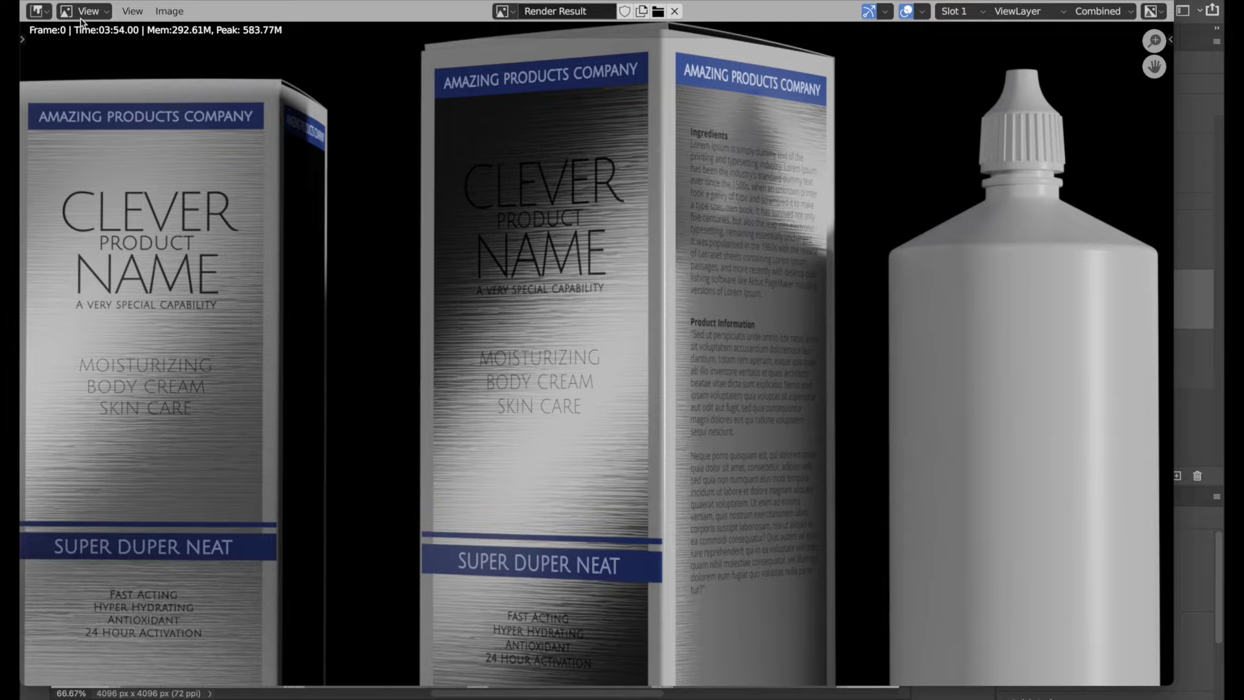
pyautogui.press('Escape')
pyautogui.moveTo(675, 398); pyautogui.dragTo(632, 444, button='middle')
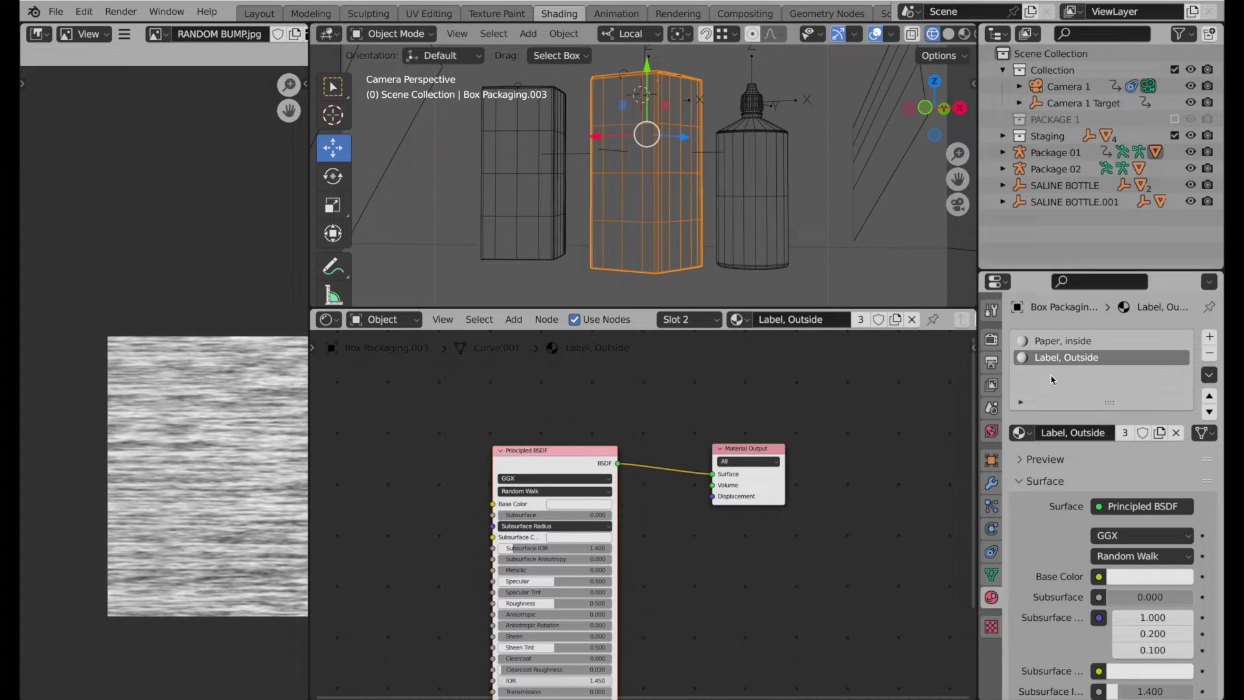
# In the Modeling workspace, select the box faces assigned to the Label, Outside material and inspect them around the open flaps.
pyautogui.click(312, 15)
pyautogui.moveTo(546, 483); pyautogui.dragTo(504, 234, button='middle')
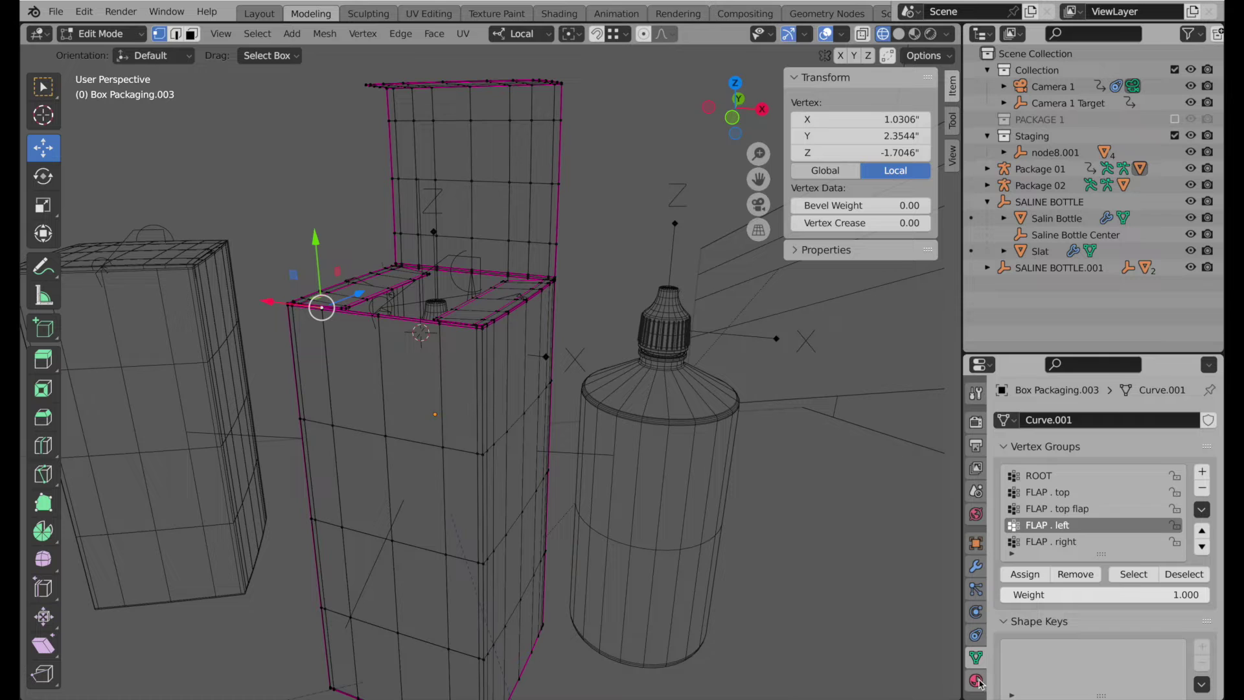
pyautogui.click(975, 680)
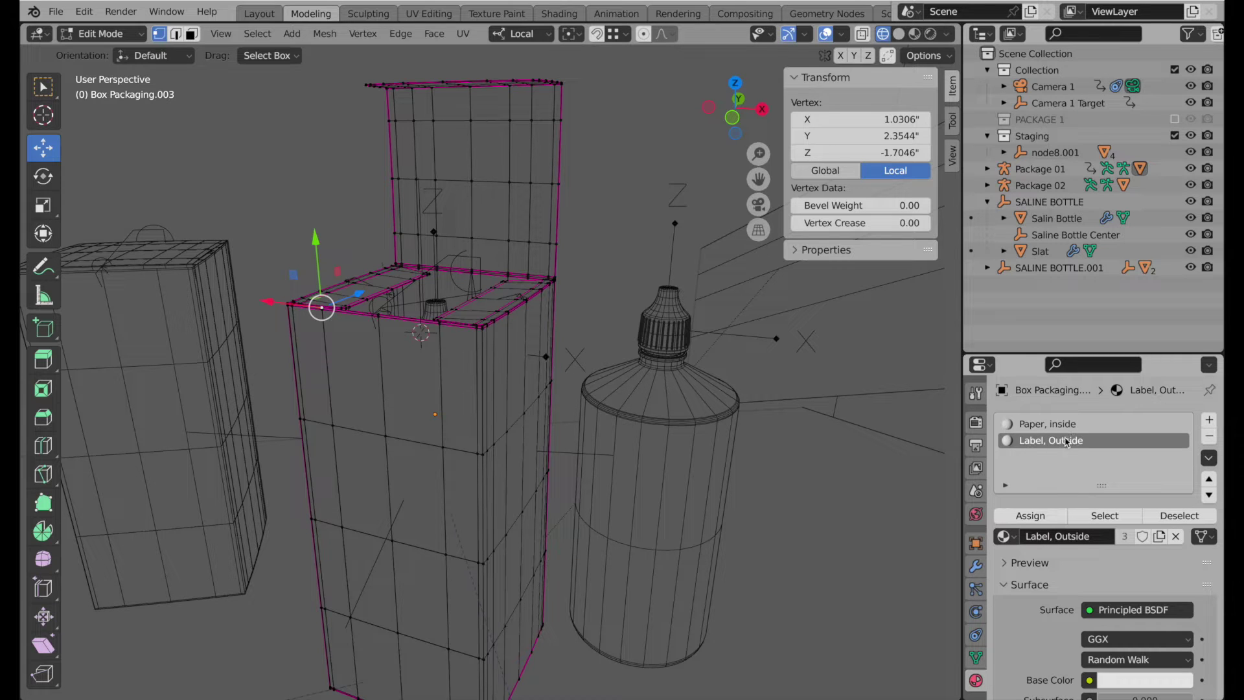
pyautogui.click(1098, 516)
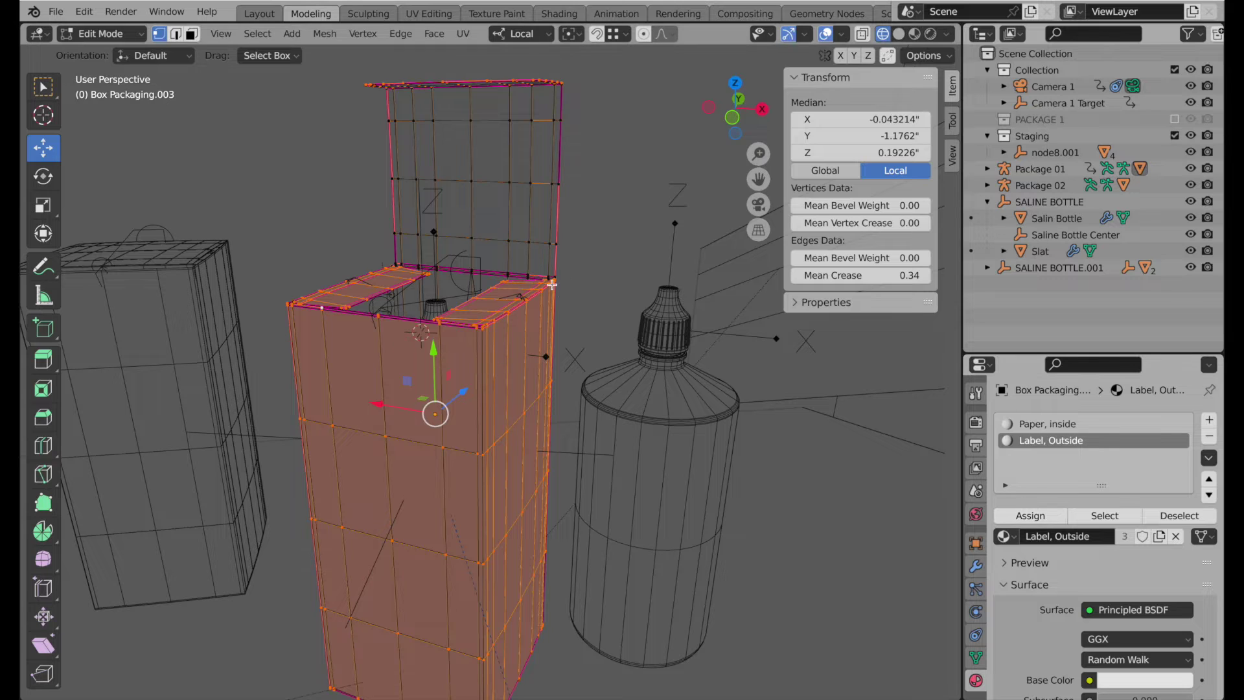
pyautogui.keyDown('ctrl'); pyautogui.moveTo(550, 285); pyautogui.dragTo(661, 220, button='middle'); pyautogui.keyUp('ctrl')
pyautogui.click(675, 217)
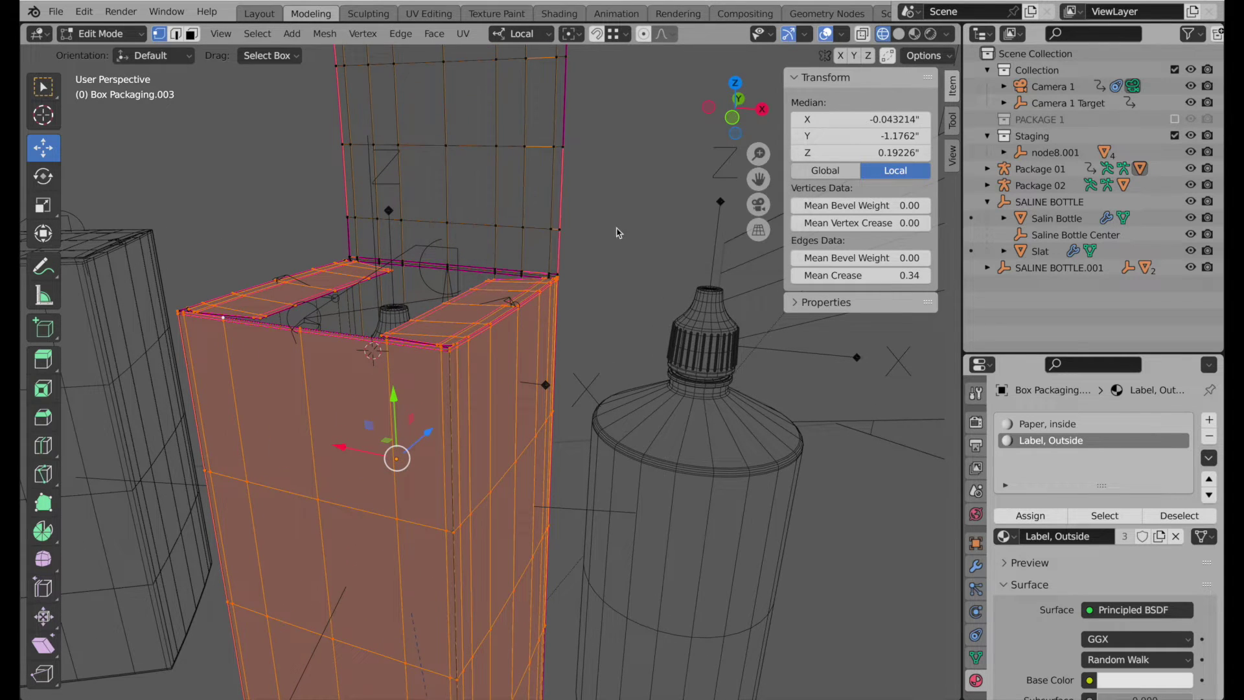
pyautogui.moveTo(504, 296); pyautogui.dragTo(458, 429, button='middle')
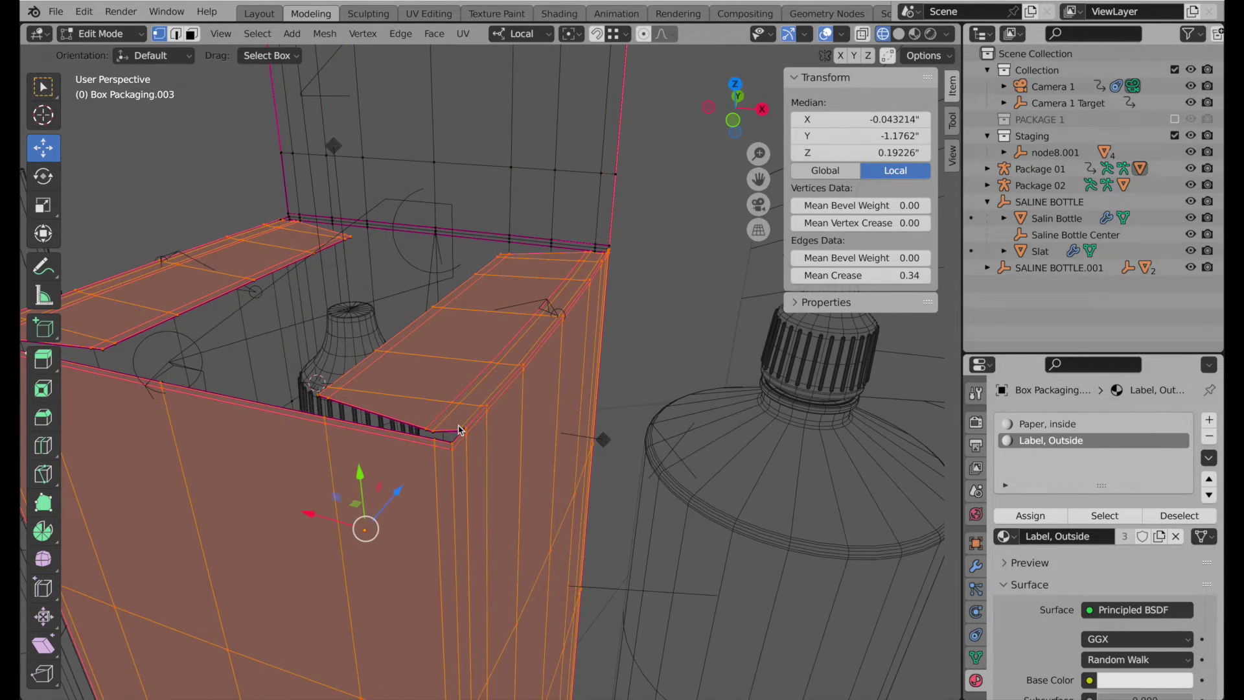
# Clear the selection and select the box faces assigned to the Paper, inside material to inspect them.
pyautogui.click(658, 257)
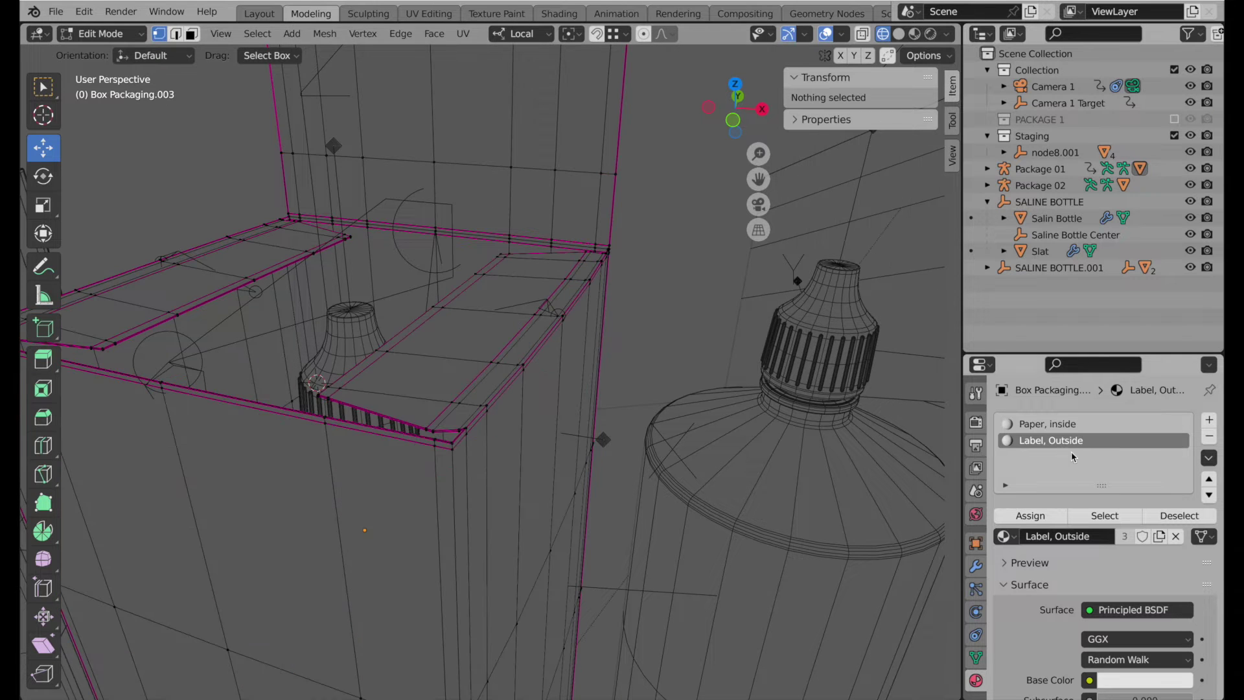
pyautogui.click(1064, 425)
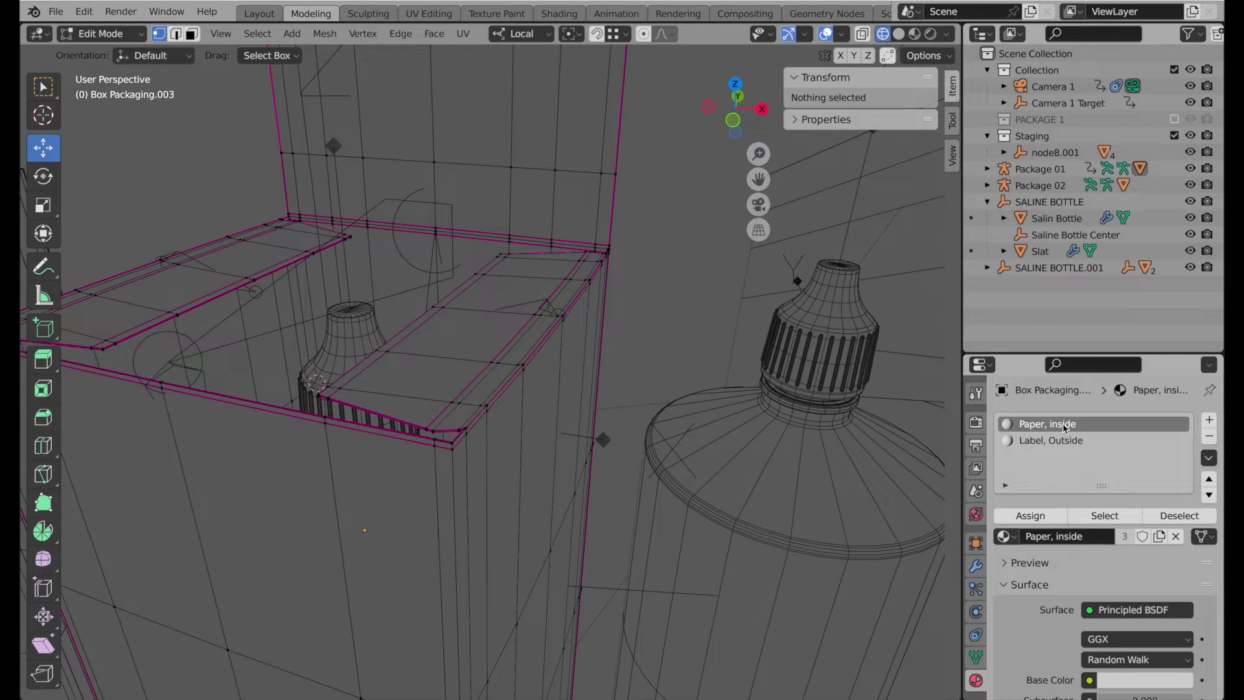
pyautogui.click(1130, 518)
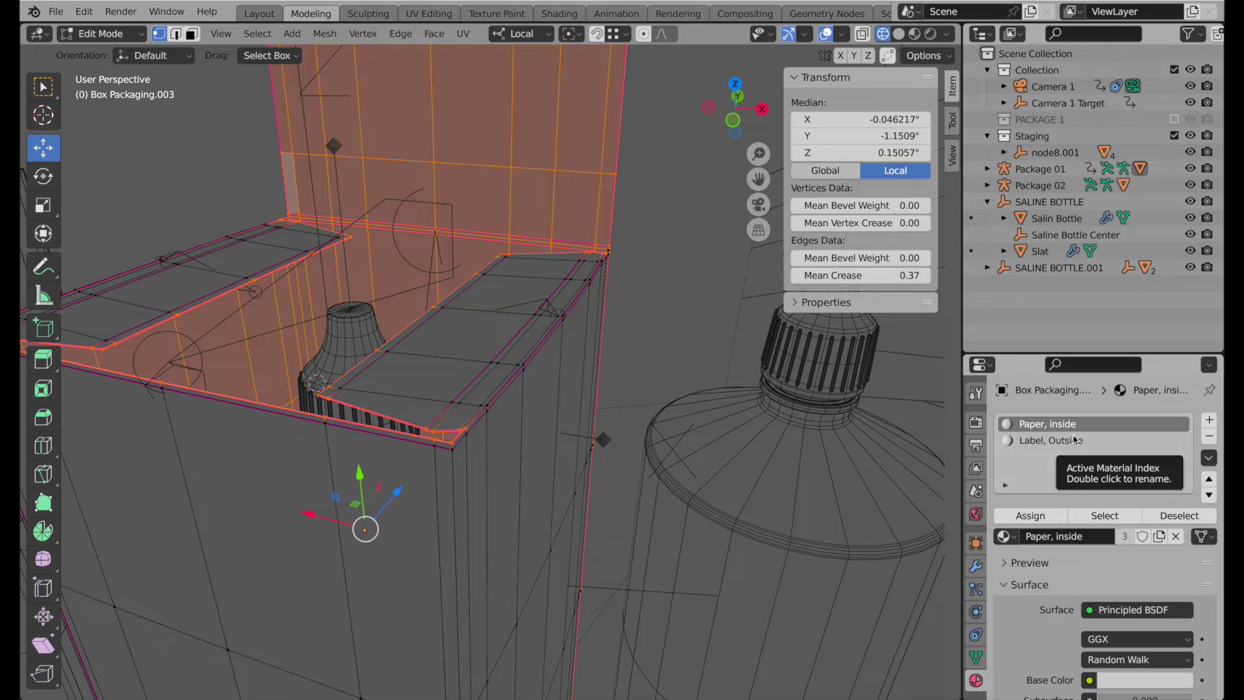
# In the Shading workspace, label the Principled BSDF node of the Label, Outside material as GLOSSY PAPER.
pyautogui.click(559, 13)
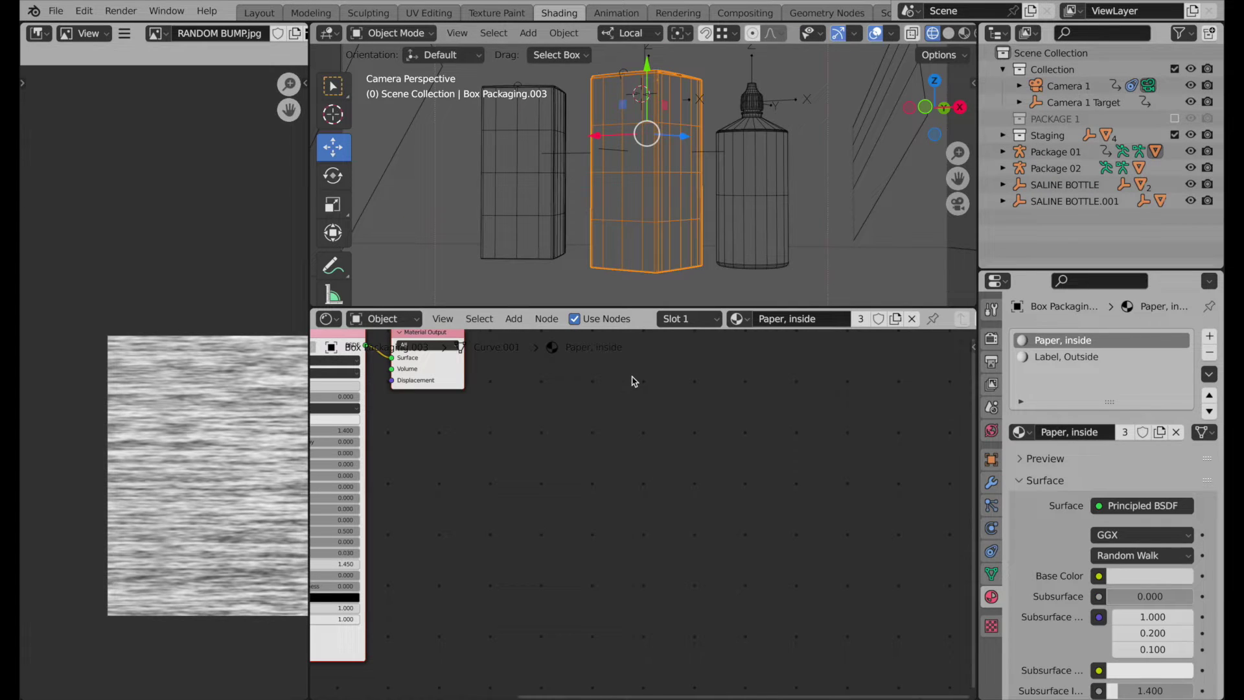
pyautogui.click(1038, 363)
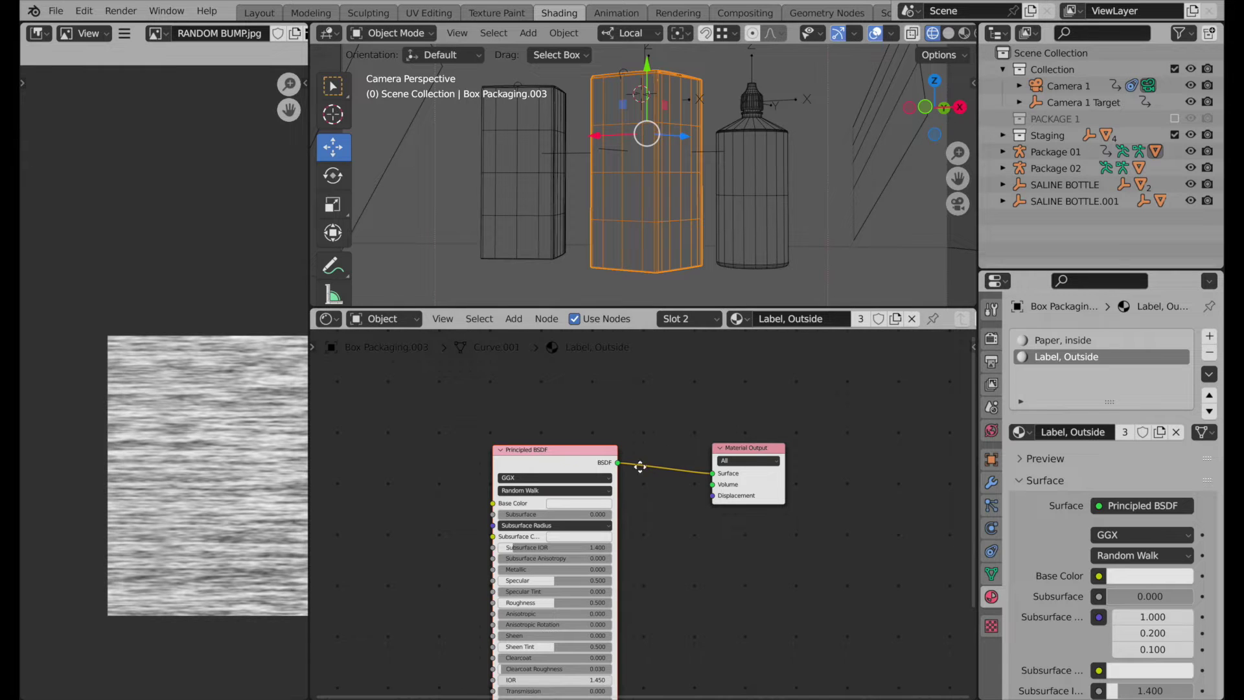
pyautogui.scroll(2, 633, 464)
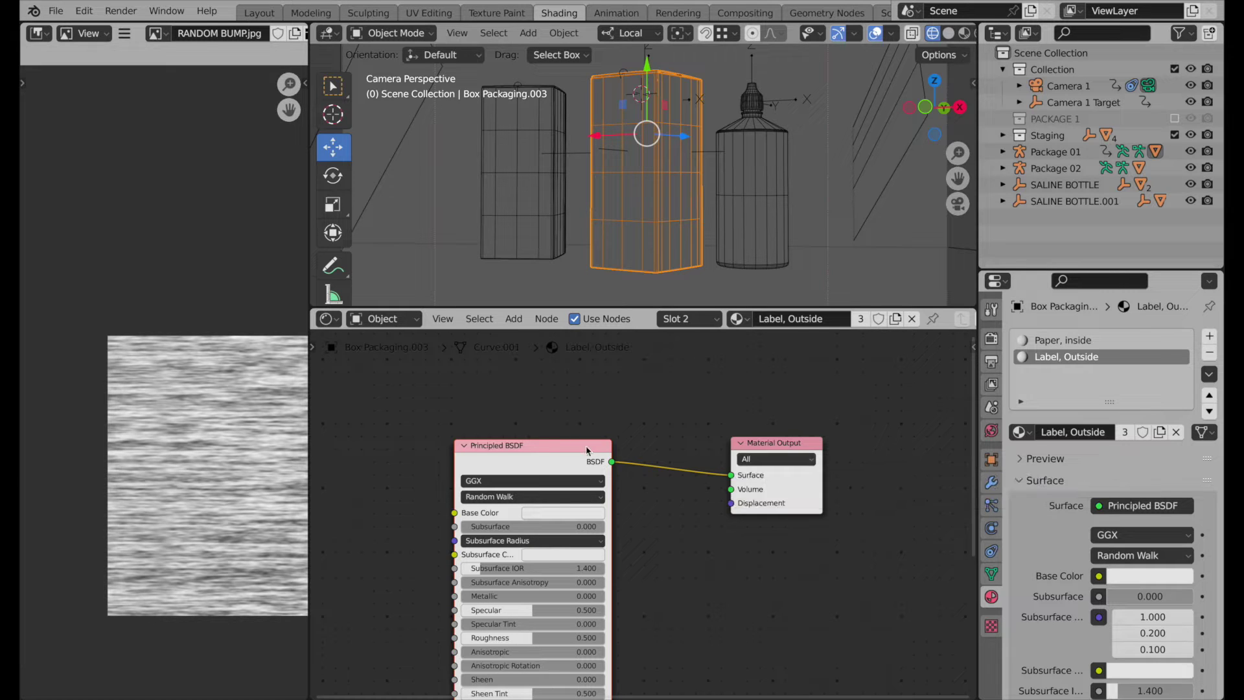
pyautogui.rightClick(494, 447)
pyautogui.click(493, 445)
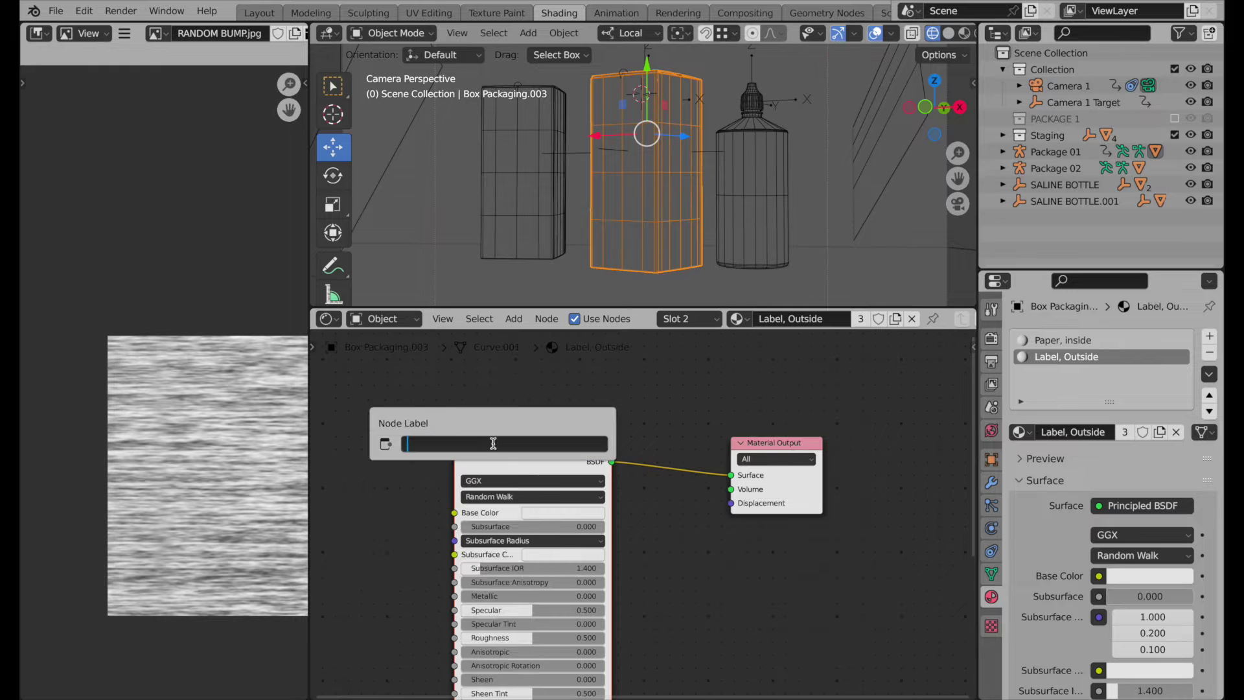
pyautogui.write('LOSSY PAPER')
pyautogui.press('Return')
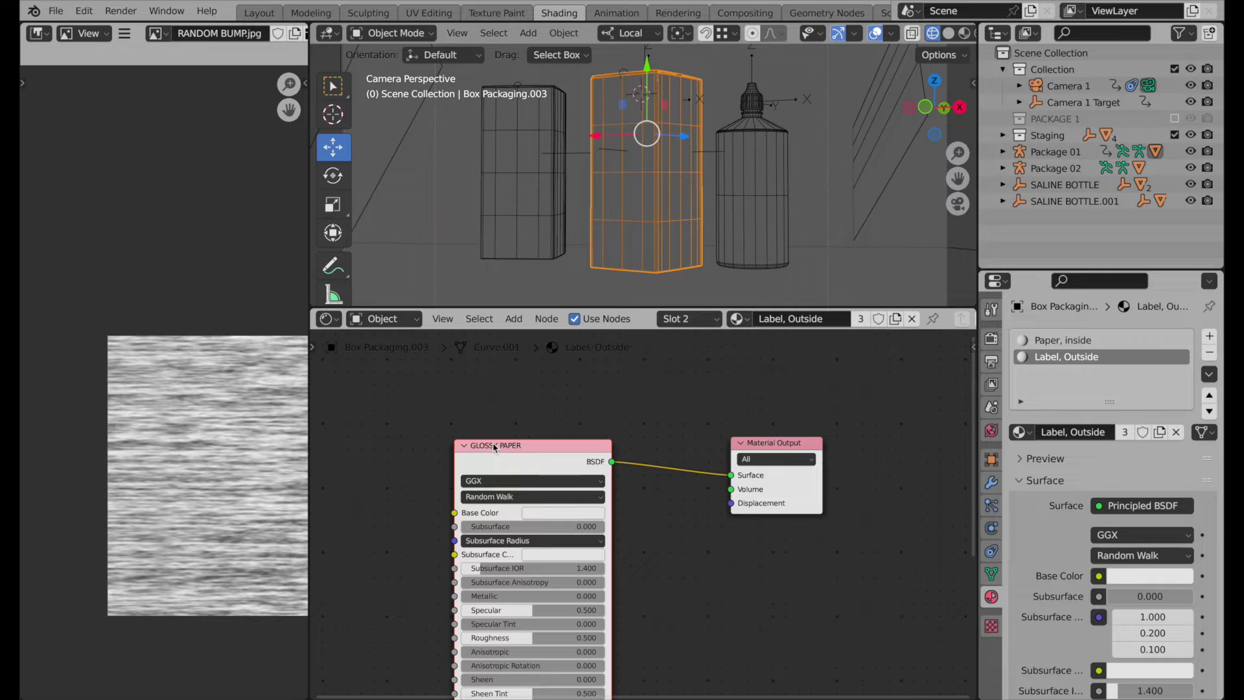
# Set the GLOSSY PAPER node's Base Color to hex D8D8D8 and its Roughness to 0.070.
pyautogui.click(543, 514)
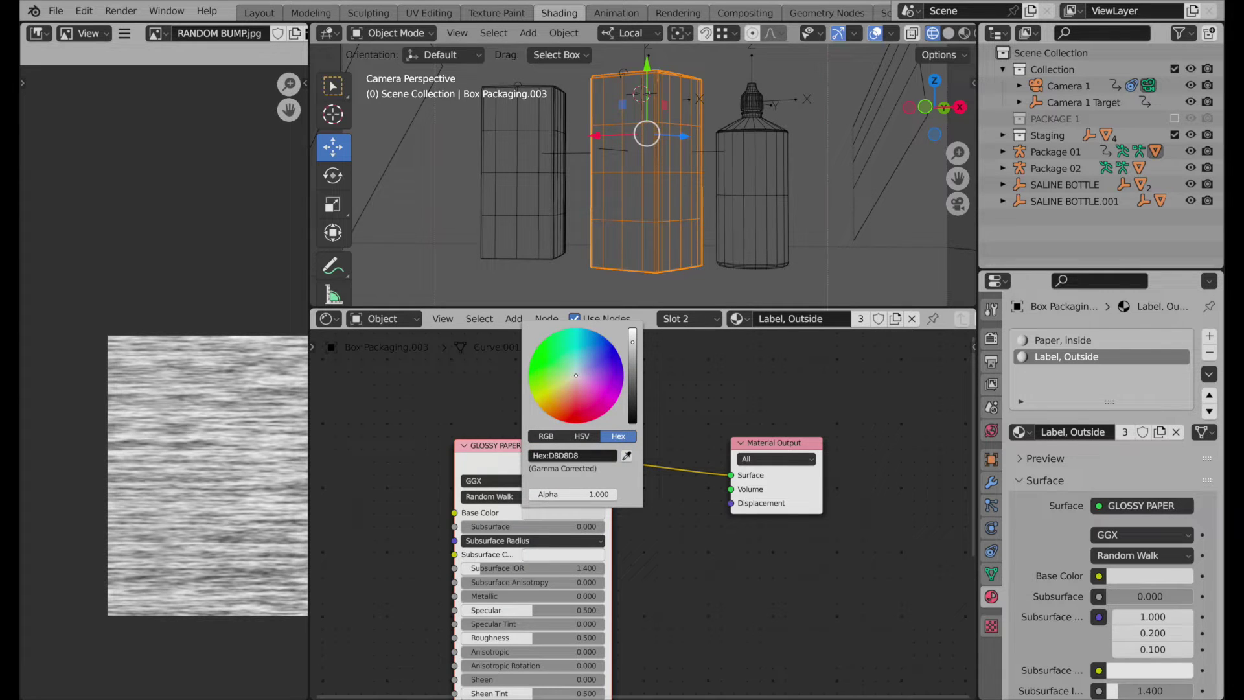
pyautogui.click(664, 357)
pyautogui.scroll(2, 554, 522)
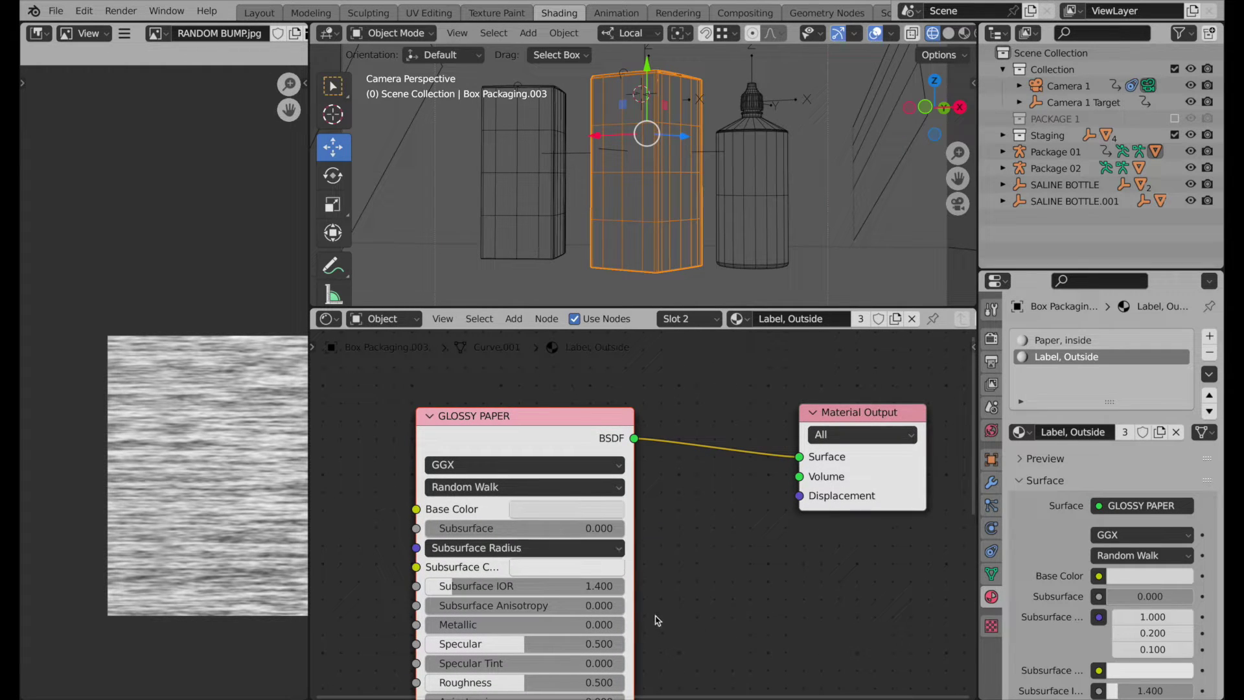
pyautogui.moveTo(655, 619); pyautogui.dragTo(664, 558, button='middle')
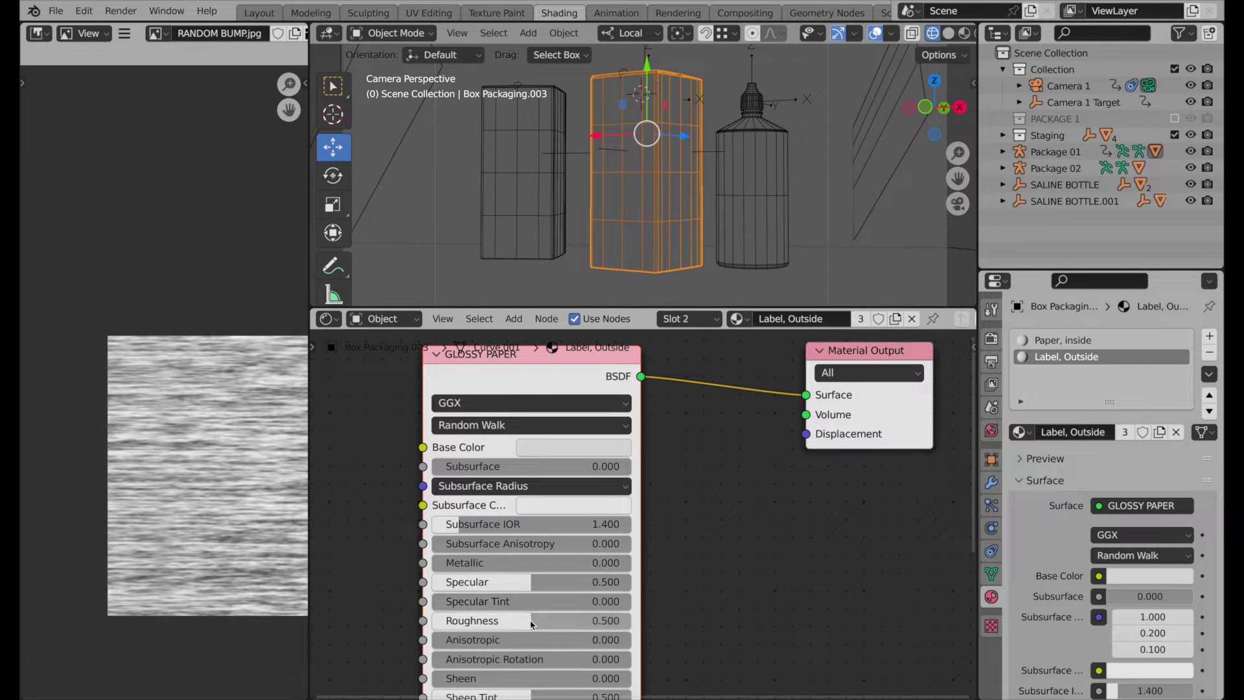
pyautogui.moveTo(590, 620); pyautogui.dragTo(500, 620)
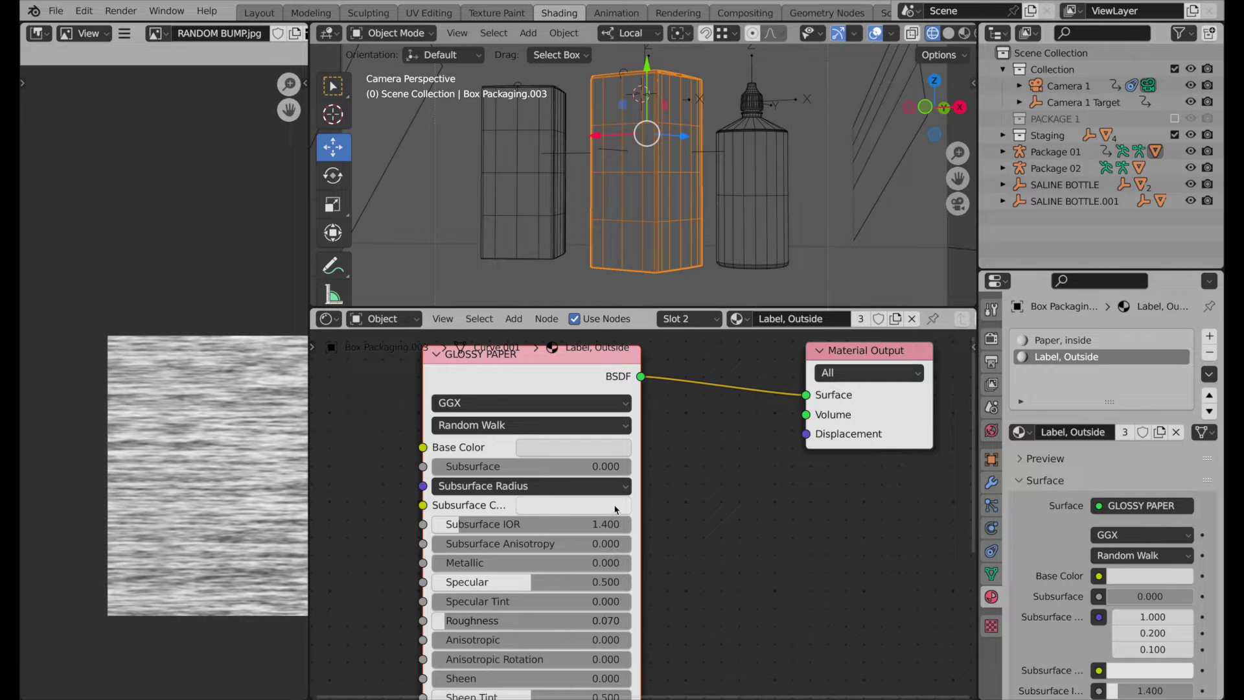
# Move the GLOSSY PAPER node down and well away from the Material Output to free space between them.
pyautogui.scroll(-3, 617, 509)
pyautogui.scroll(-4, 514, 591)
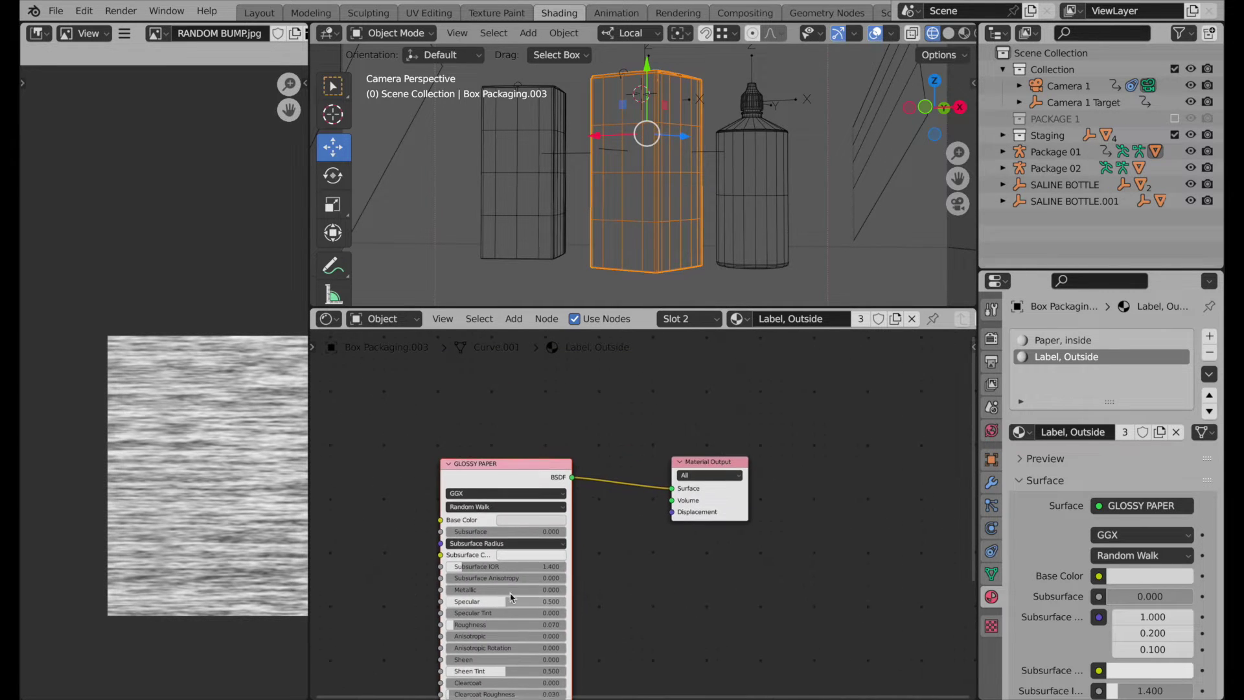
pyautogui.moveTo(506, 614); pyautogui.dragTo(670, 579, button='middle')
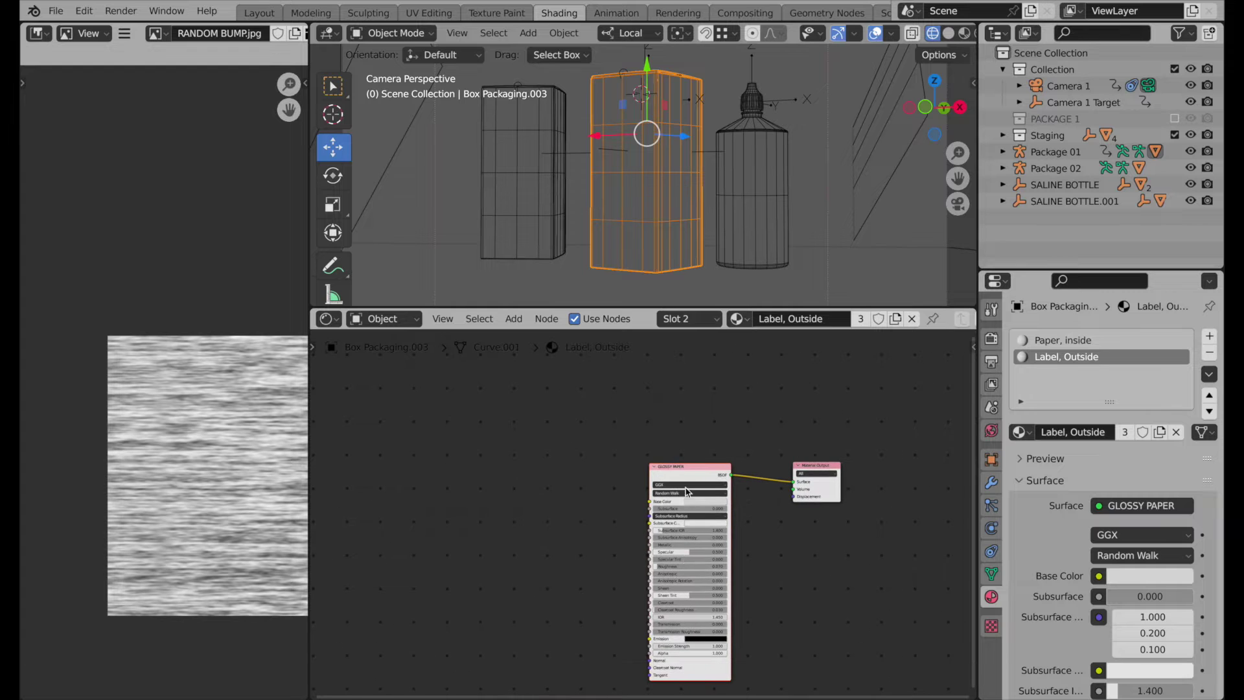
pyautogui.press('g')
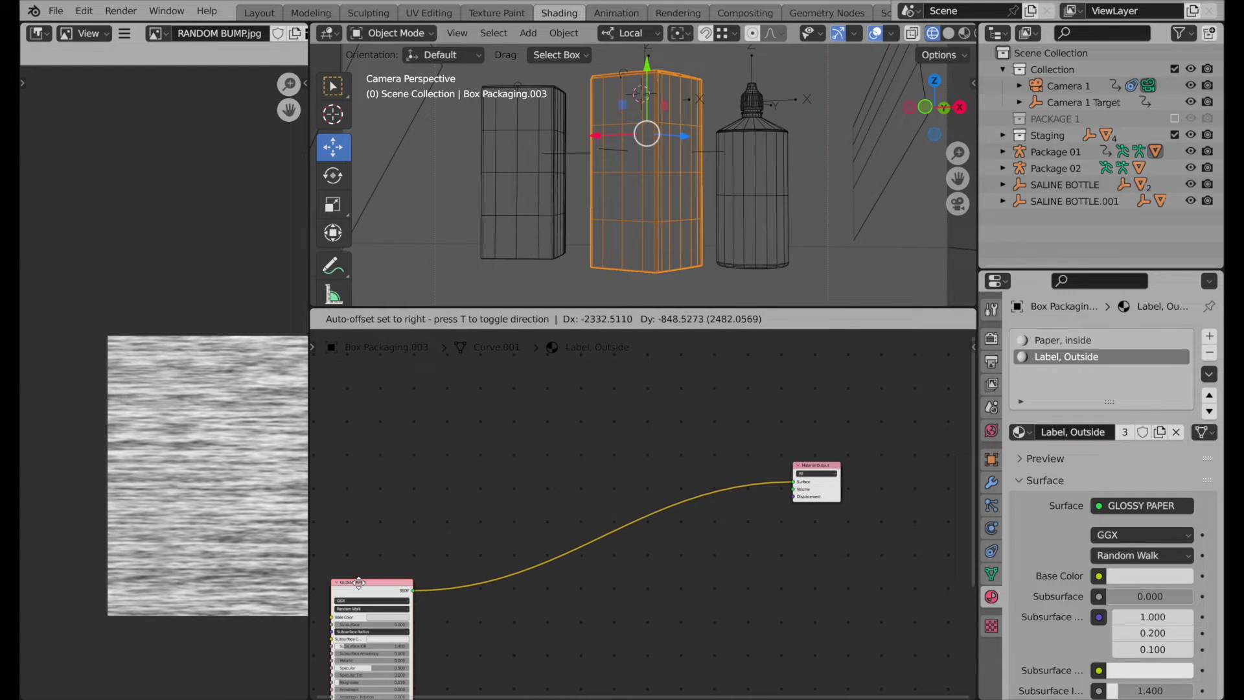
pyautogui.click(330, 605)
pyautogui.moveTo(450, 528); pyautogui.dragTo(546, 501, button='middle')
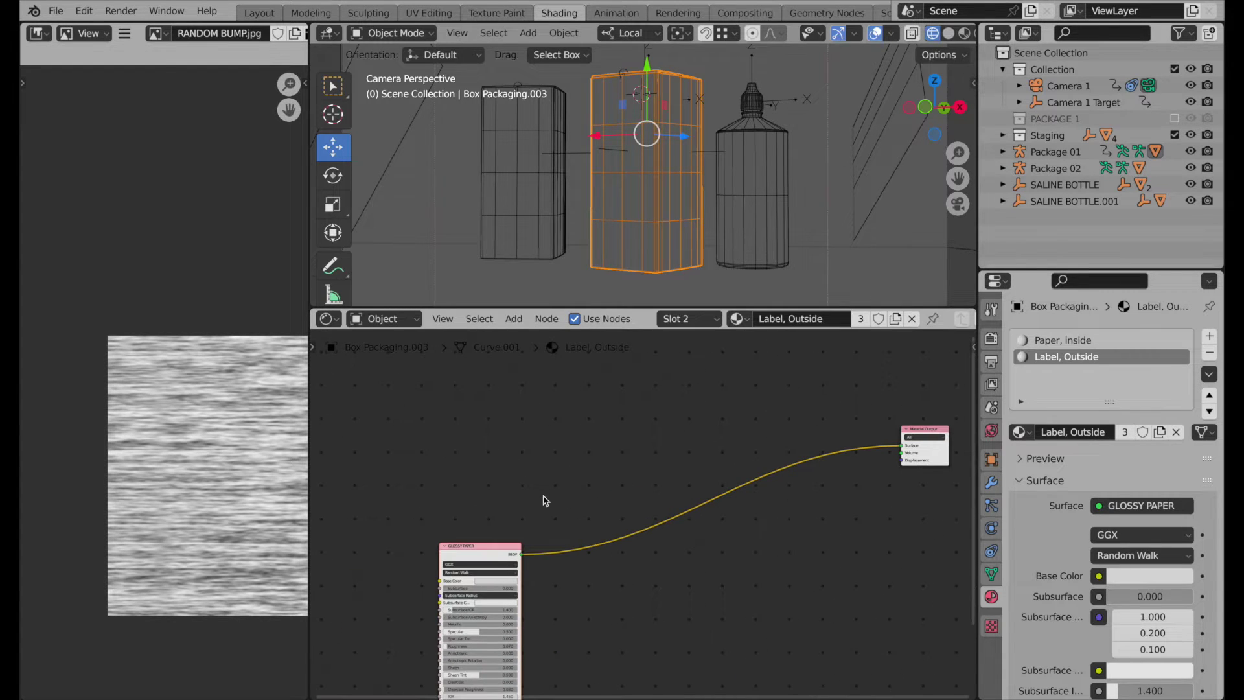
# Switch to Photoshop and isolate the METAL layer in LABEL COMPOSITE.psd by hiding GLOSSY PAPER, UV MAP and Layer 2.
pyautogui.click(512, 683)
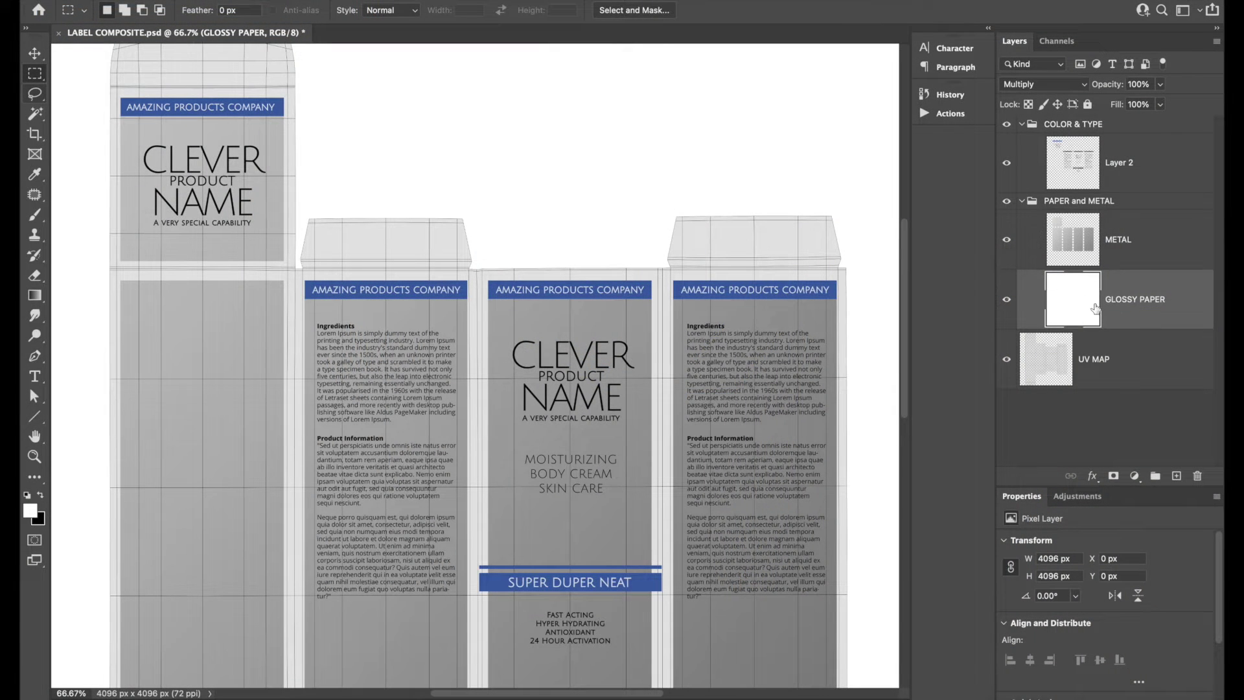
pyautogui.click(1007, 240)
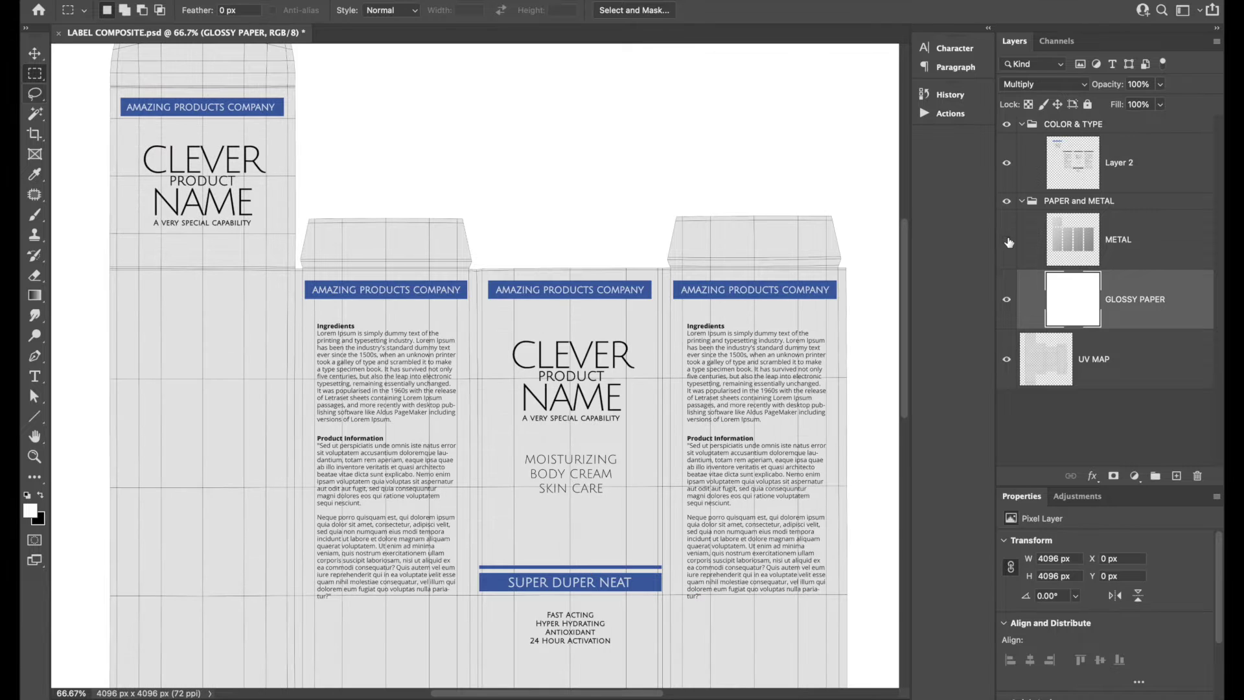
pyautogui.click(1007, 239)
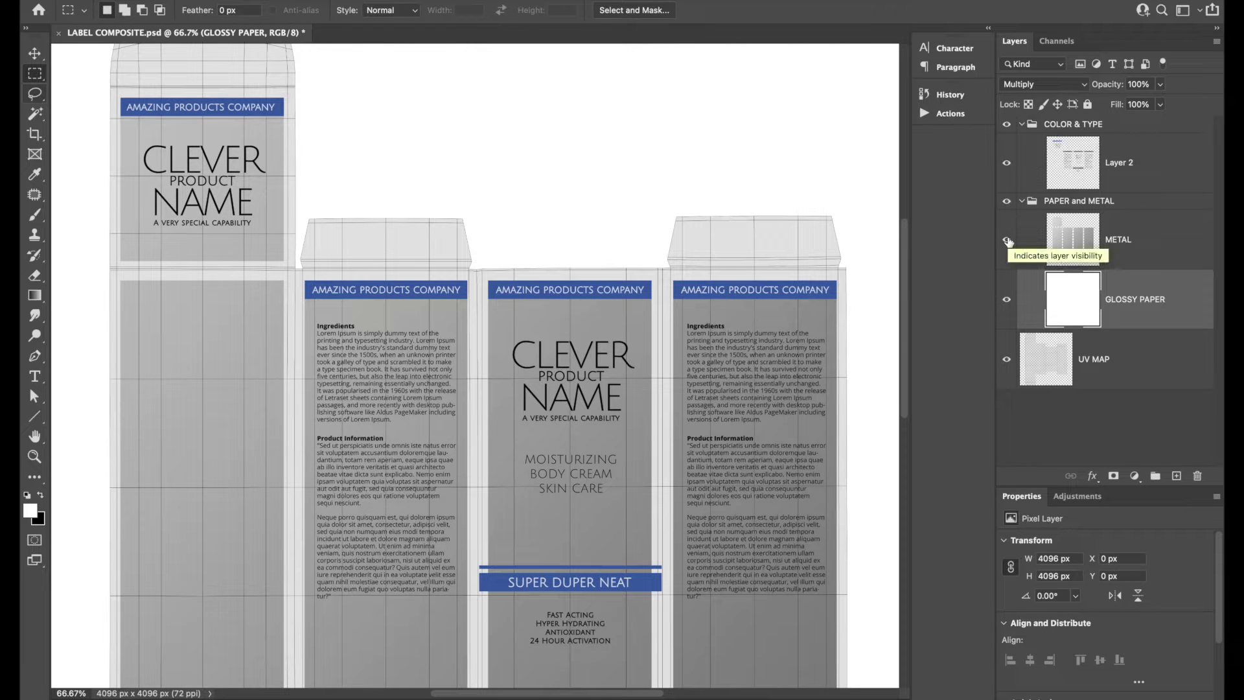
pyautogui.click(1102, 239)
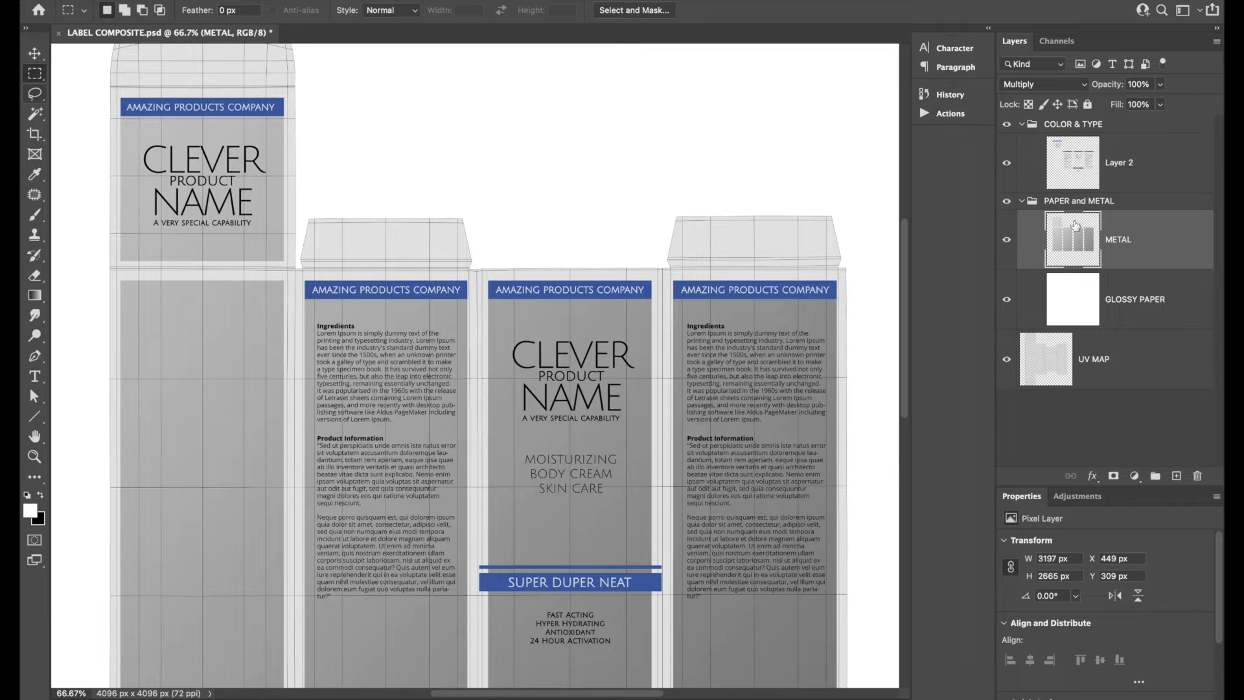
pyautogui.moveTo(1006, 299); pyautogui.dragTo(1007, 359)
pyautogui.click(1007, 163)
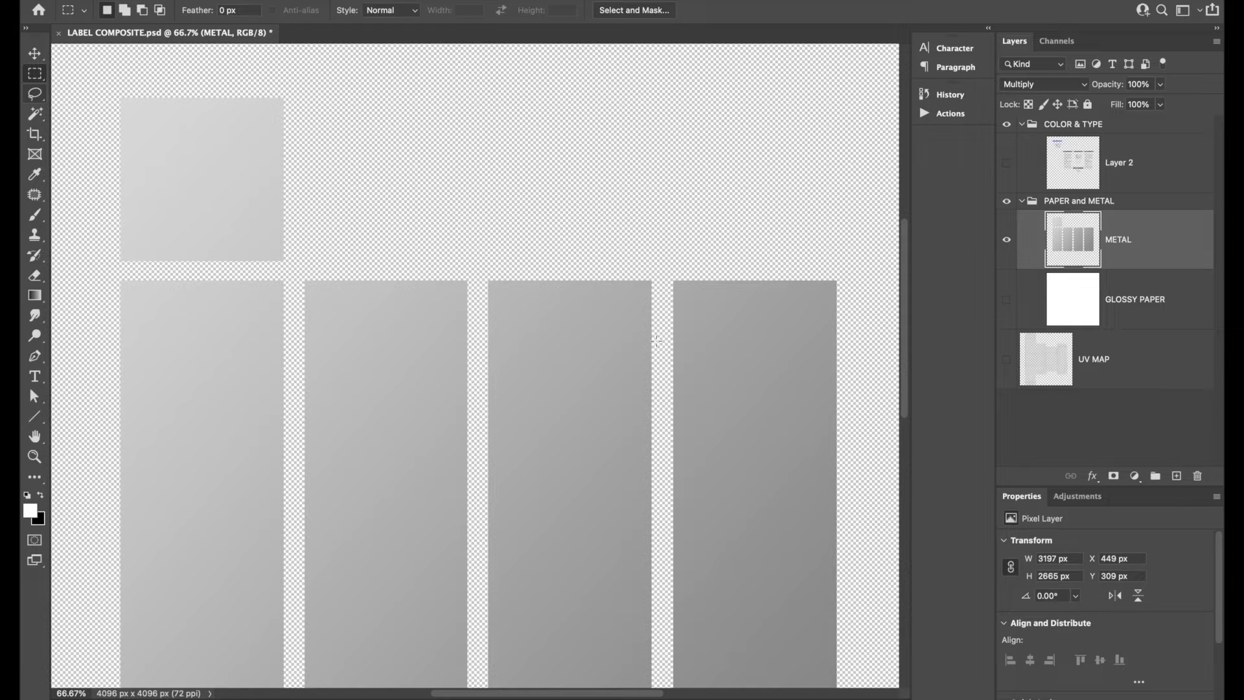
# Save a selection of the METAL layer's pixels as a new channel named METAL MASK and display that channel.
pyautogui.rightClick(1076, 243)
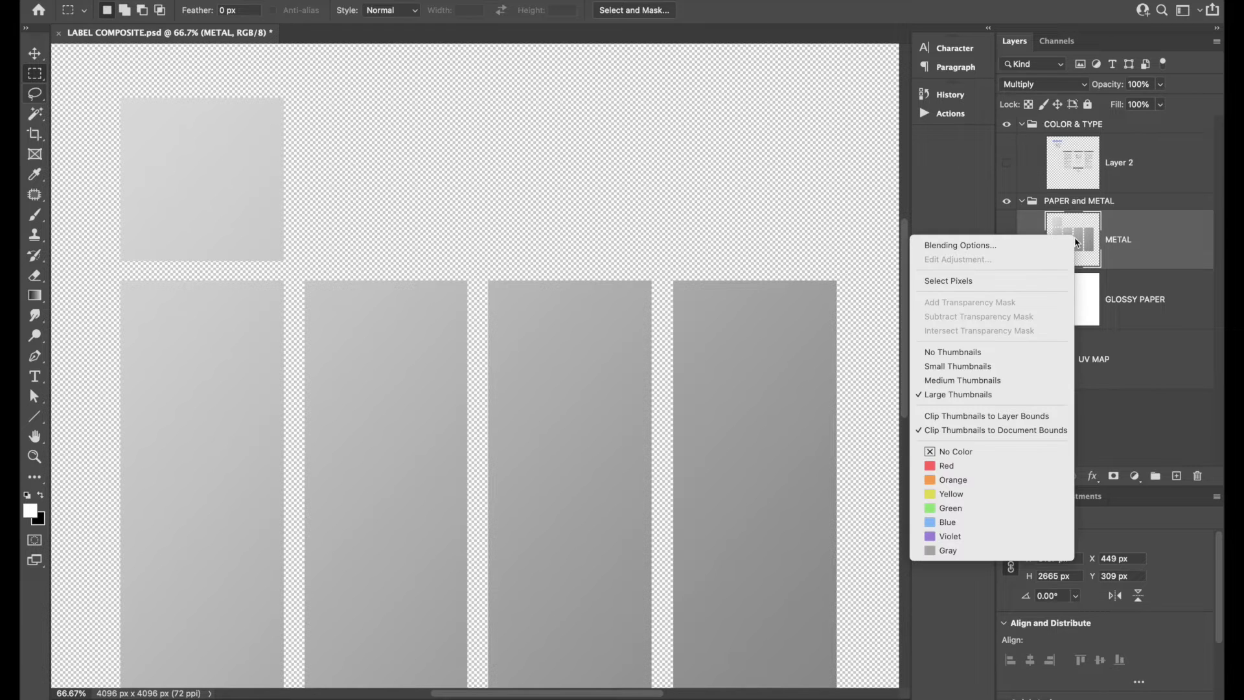
pyautogui.click(1032, 281)
pyautogui.click(304, 0)
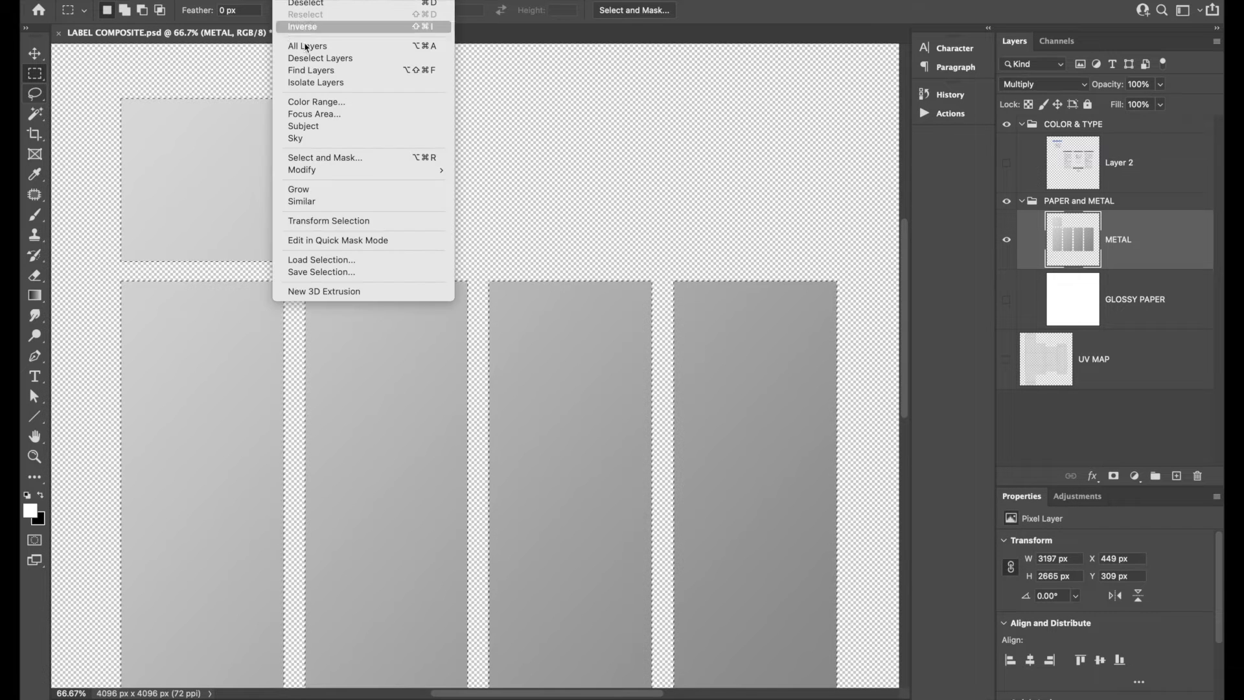
pyautogui.click(326, 273)
pyautogui.write('METAL MASK')
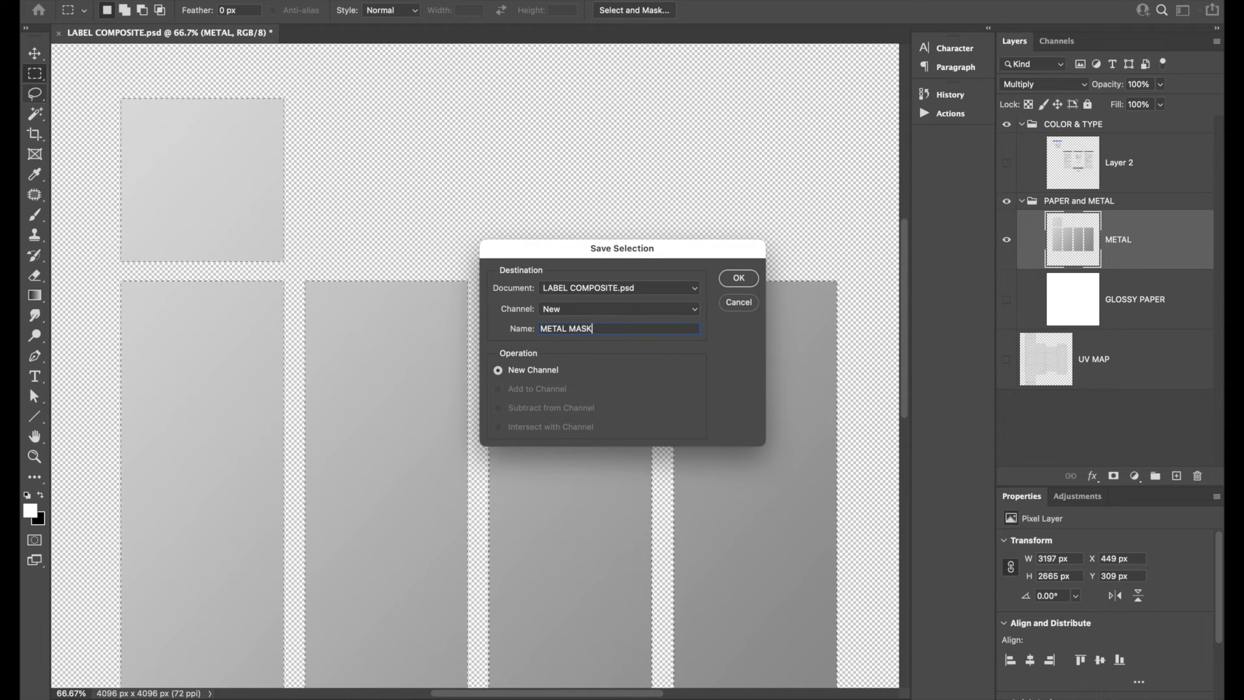
pyautogui.press('Return')
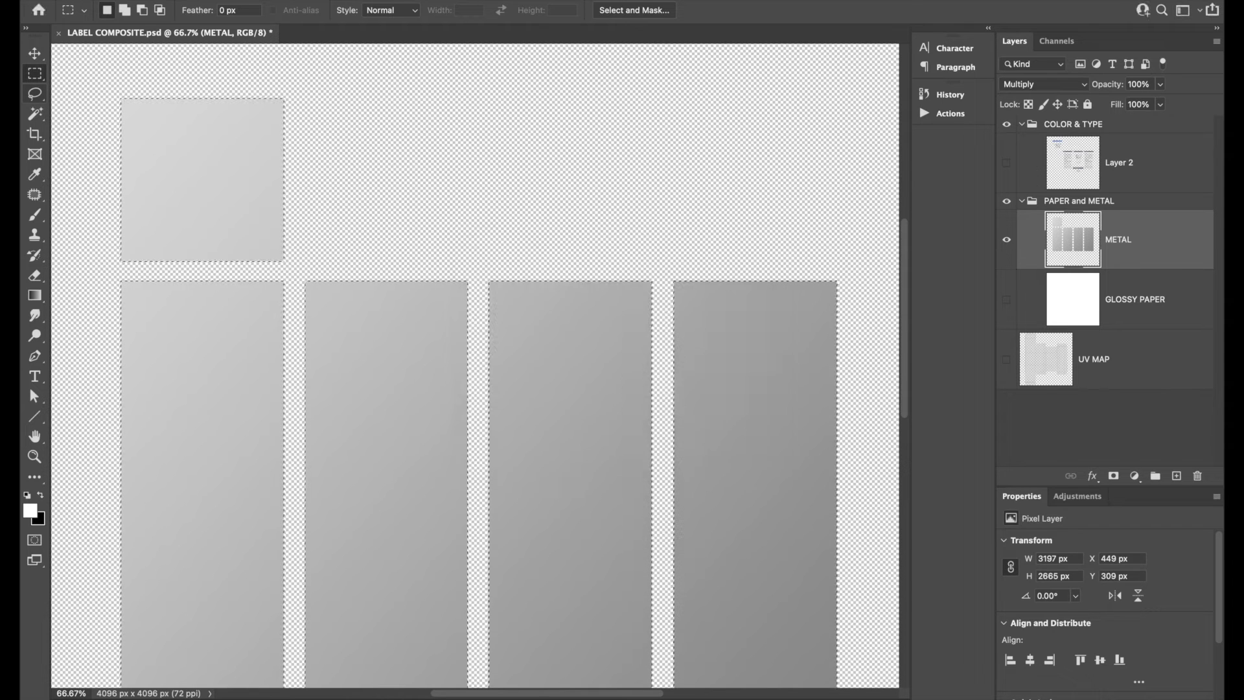
pyautogui.click(1056, 40)
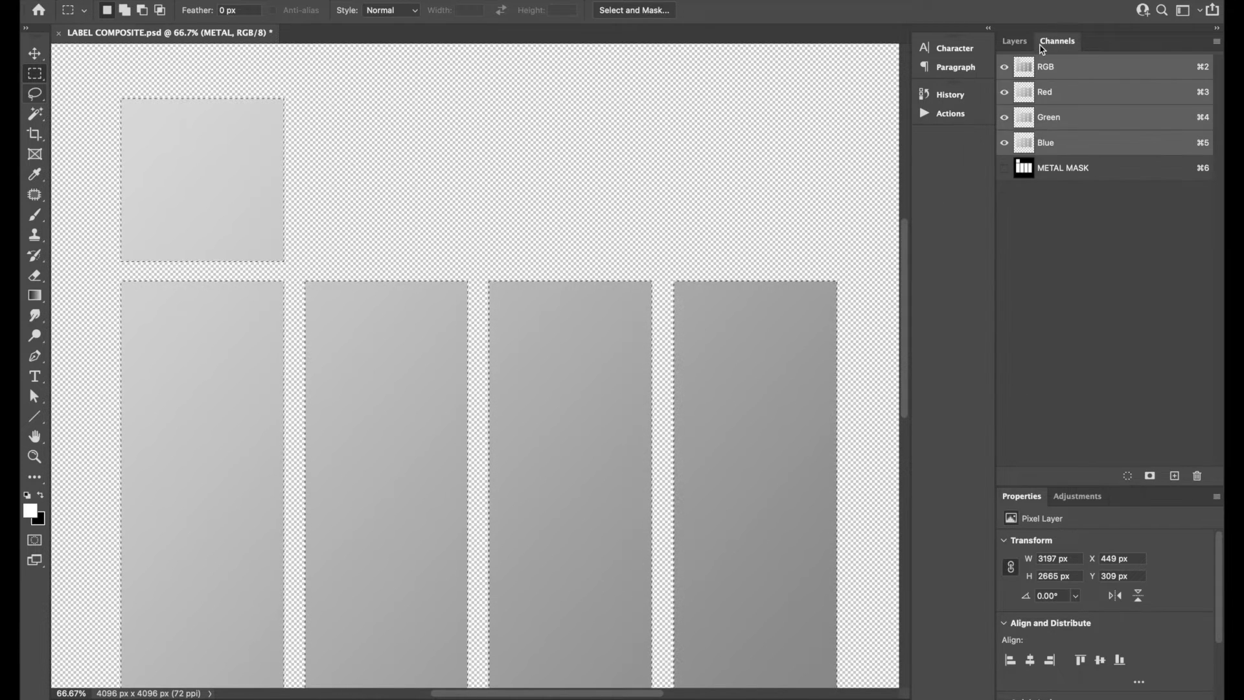
pyautogui.click(1033, 165)
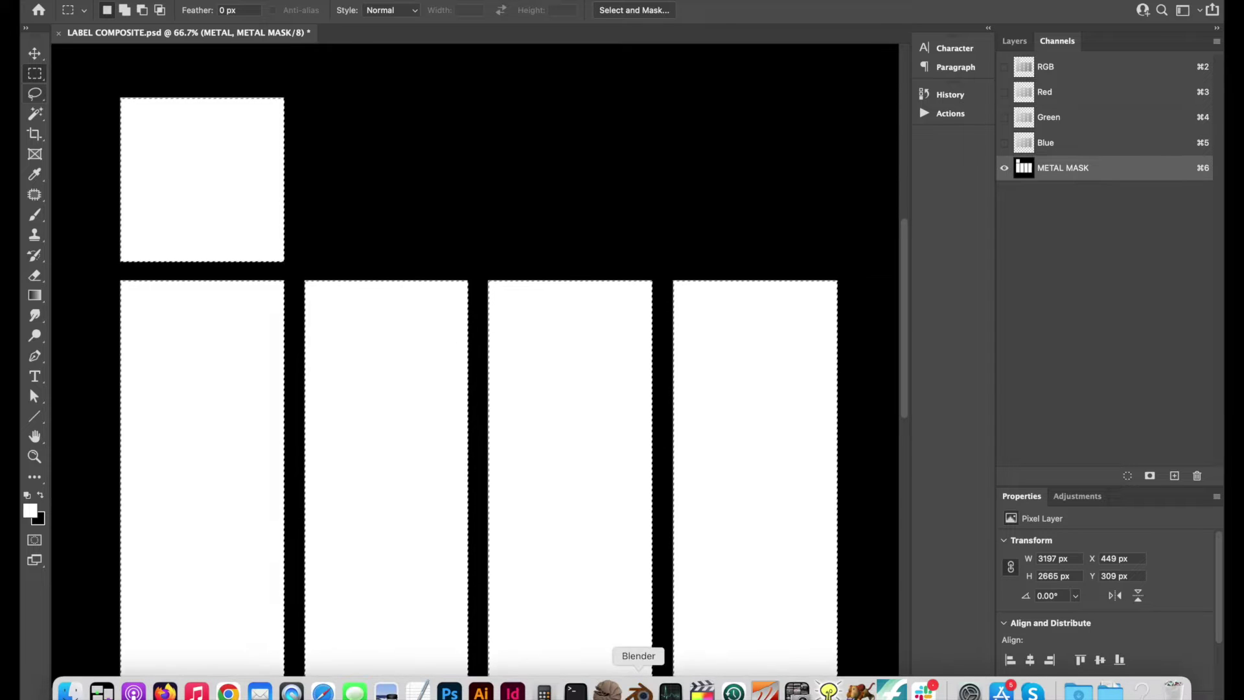
# Switch back to Blender and add a second Principled BSDF node beside the GLOSSY PAPER node.
pyautogui.click(640, 691)
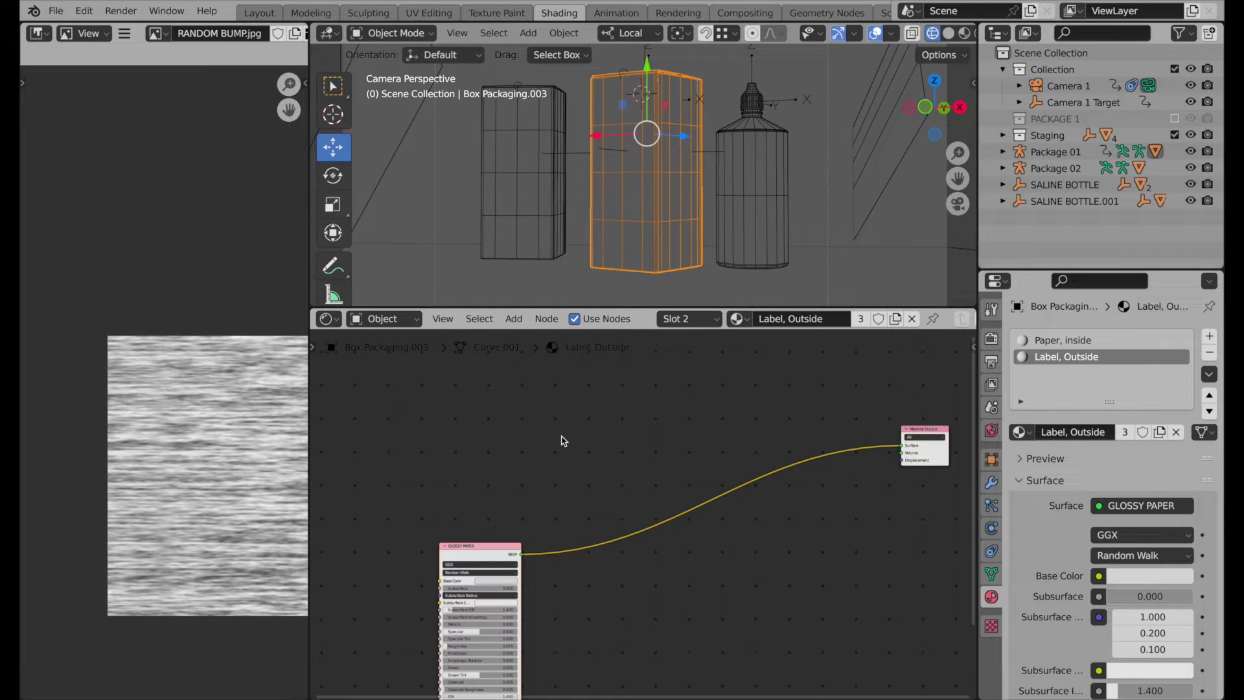
pyautogui.moveTo(561, 440); pyautogui.dragTo(673, 462, button='middle')
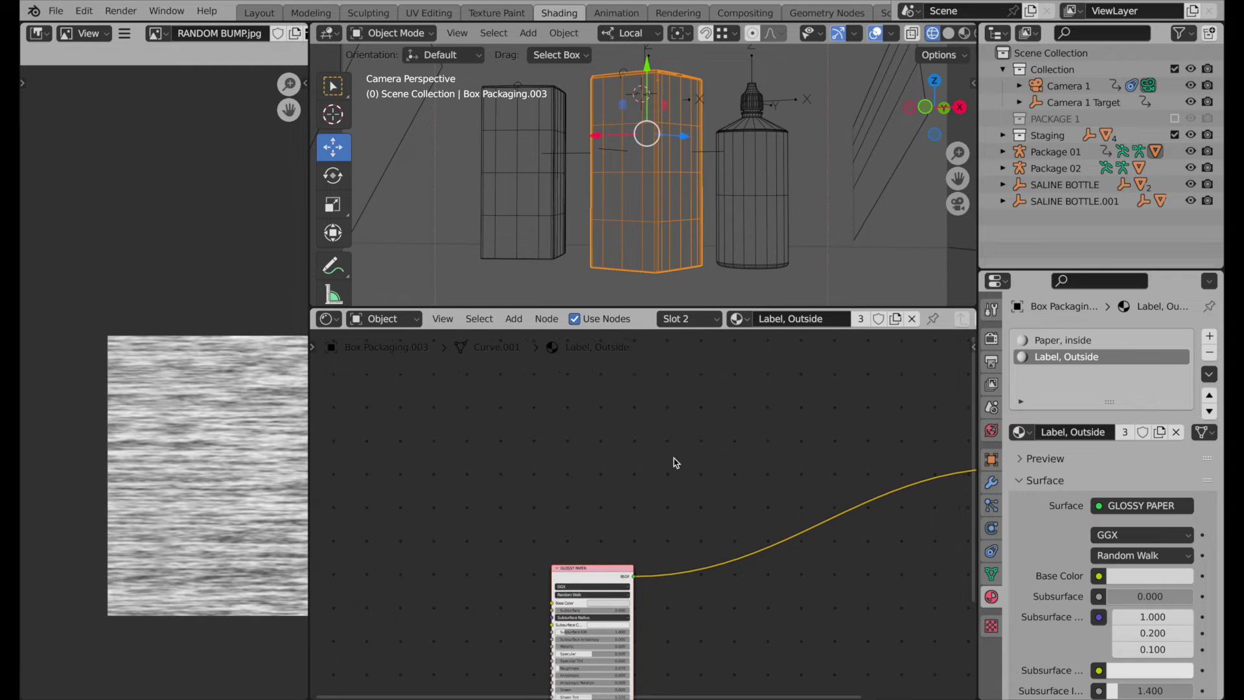
pyautogui.click(514, 318)
pyautogui.click(509, 340)
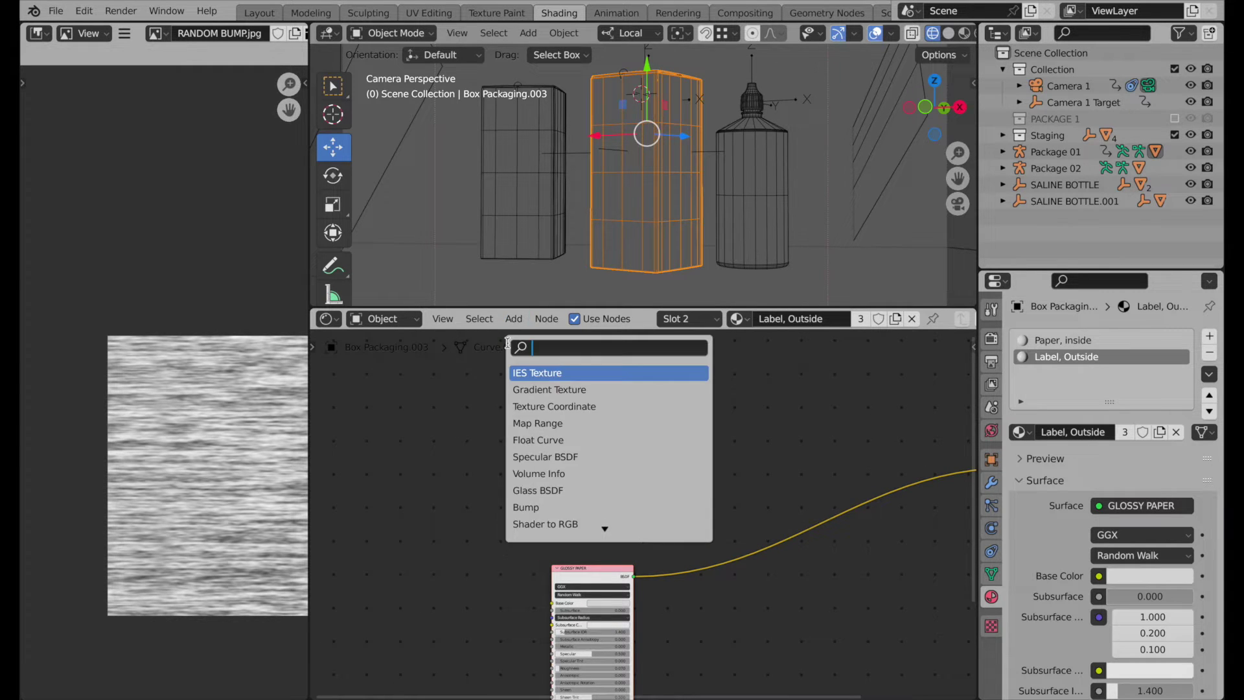
pyautogui.write('principled')
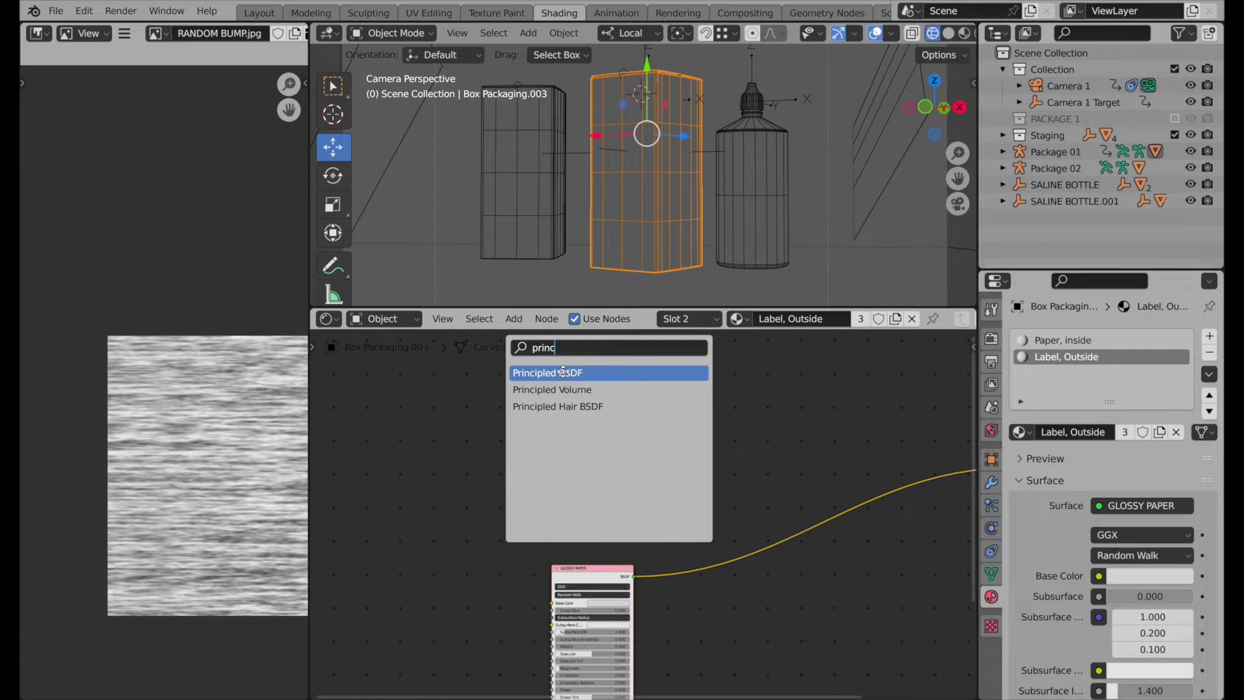
pyautogui.press('Return')
pyautogui.click(485, 518)
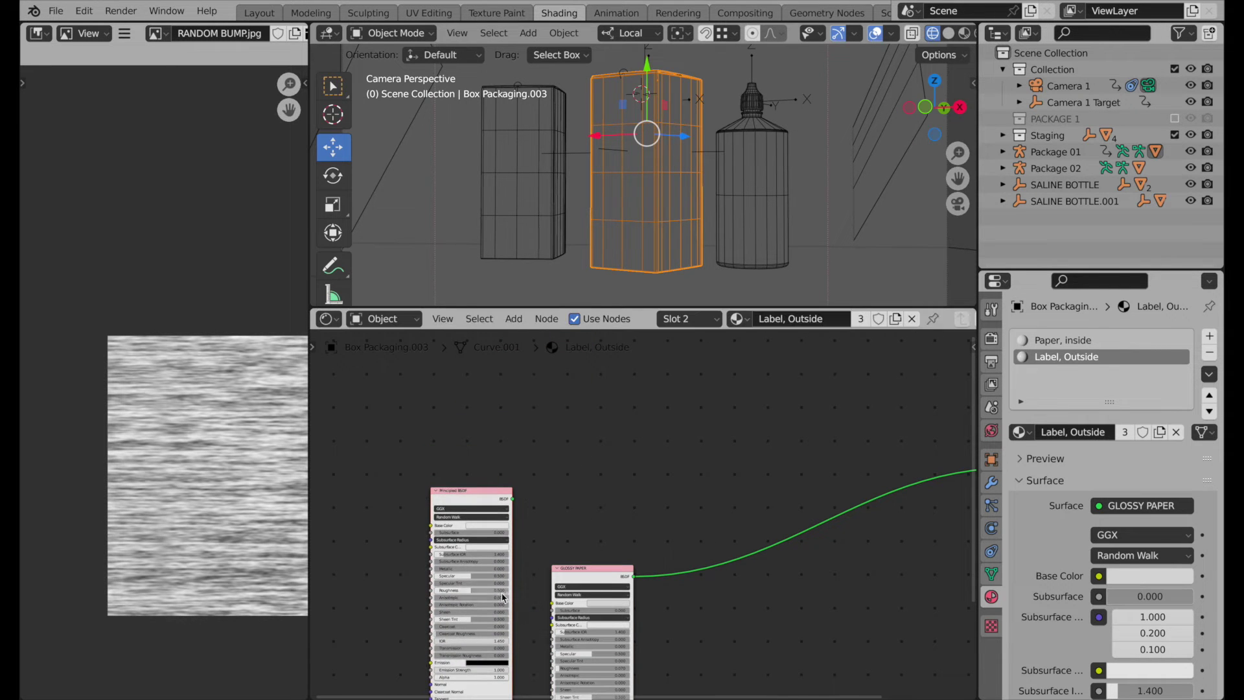
# Slightly darken the new Principled BSDF node's Base Color and set its Metallic to 1.000, Specular to 1.000 and Roughness to 0.221.
pyautogui.scroll(4, 553, 552)
pyautogui.moveTo(552, 552); pyautogui.dragTo(719, 483, button='middle')
pyautogui.click(550, 471)
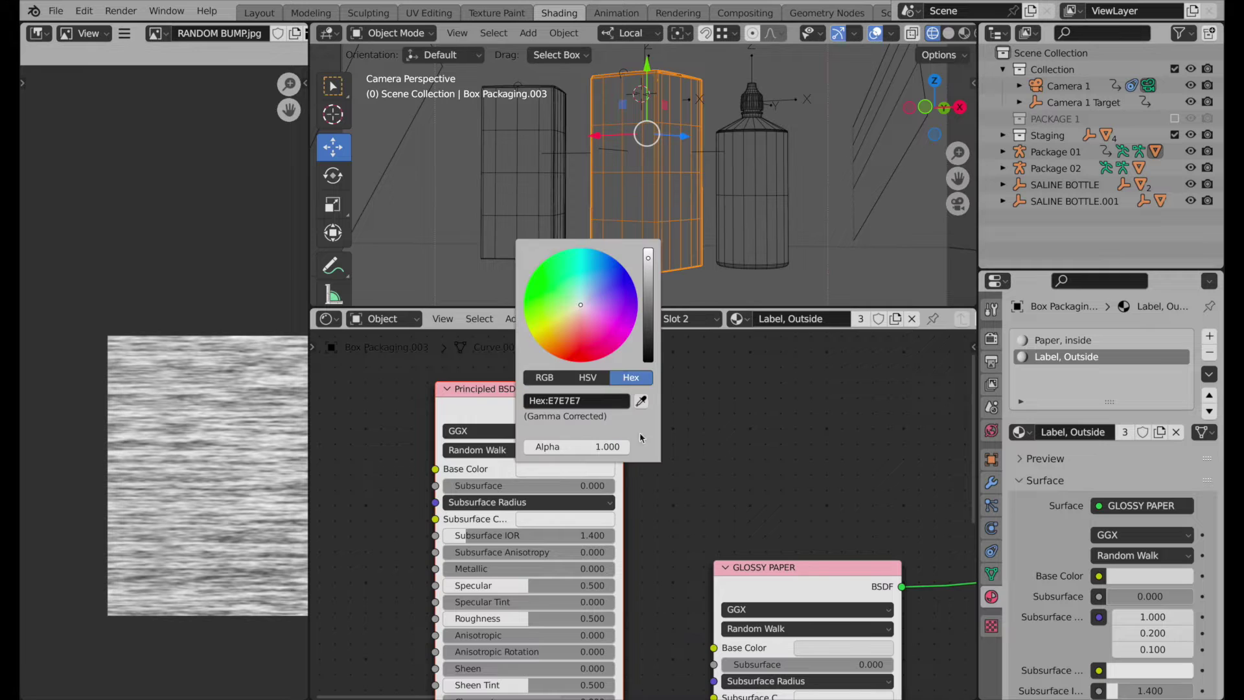
pyautogui.moveTo(651, 261); pyautogui.dragTo(648, 270)
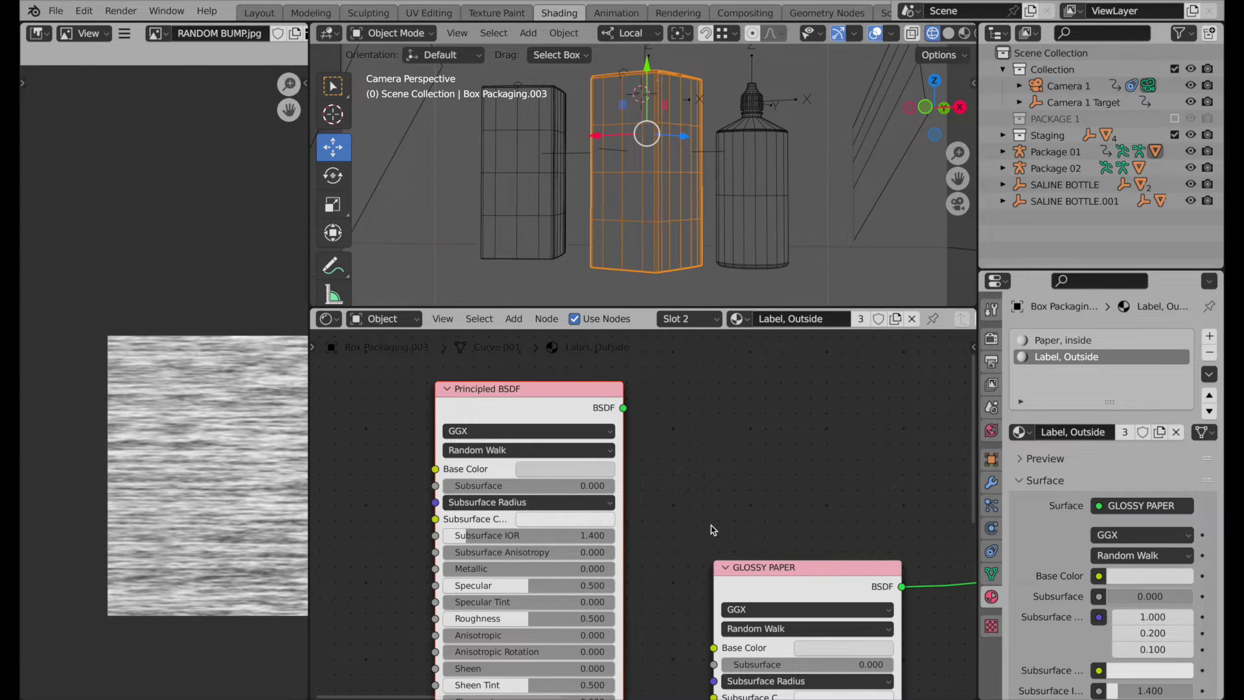
pyautogui.moveTo(500, 568); pyautogui.dragTo(673, 568)
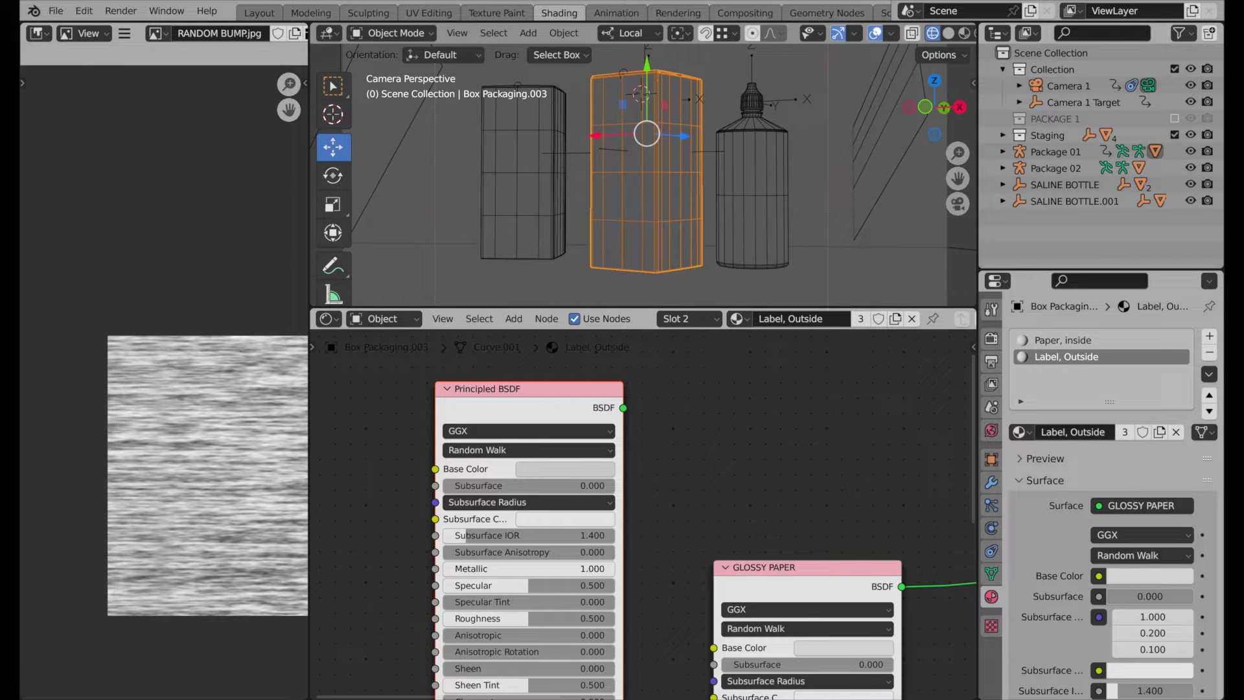
pyautogui.moveTo(552, 585); pyautogui.dragTo(638, 585)
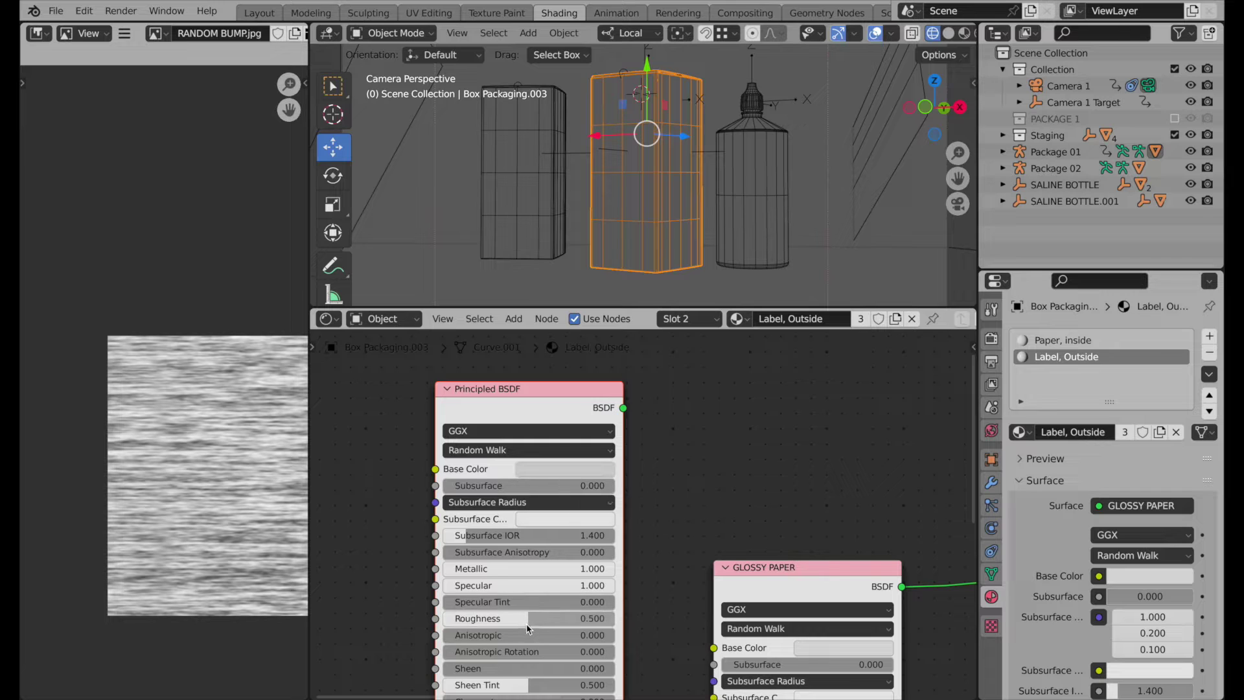
pyautogui.moveTo(527, 620); pyautogui.dragTo(481, 623)
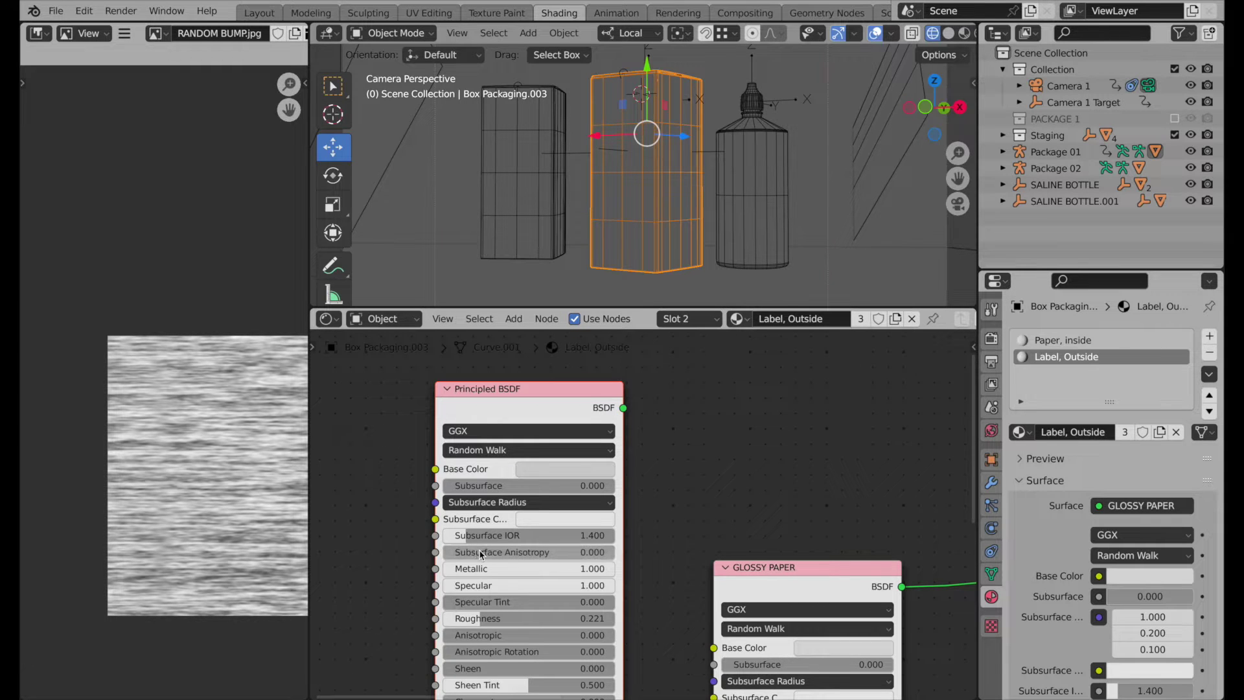
# Add a Mix Shader node in the space between the GLOSSY PAPER node and the Material Output.
pyautogui.scroll(-2, 532, 550)
pyautogui.scroll(-4, 532, 551)
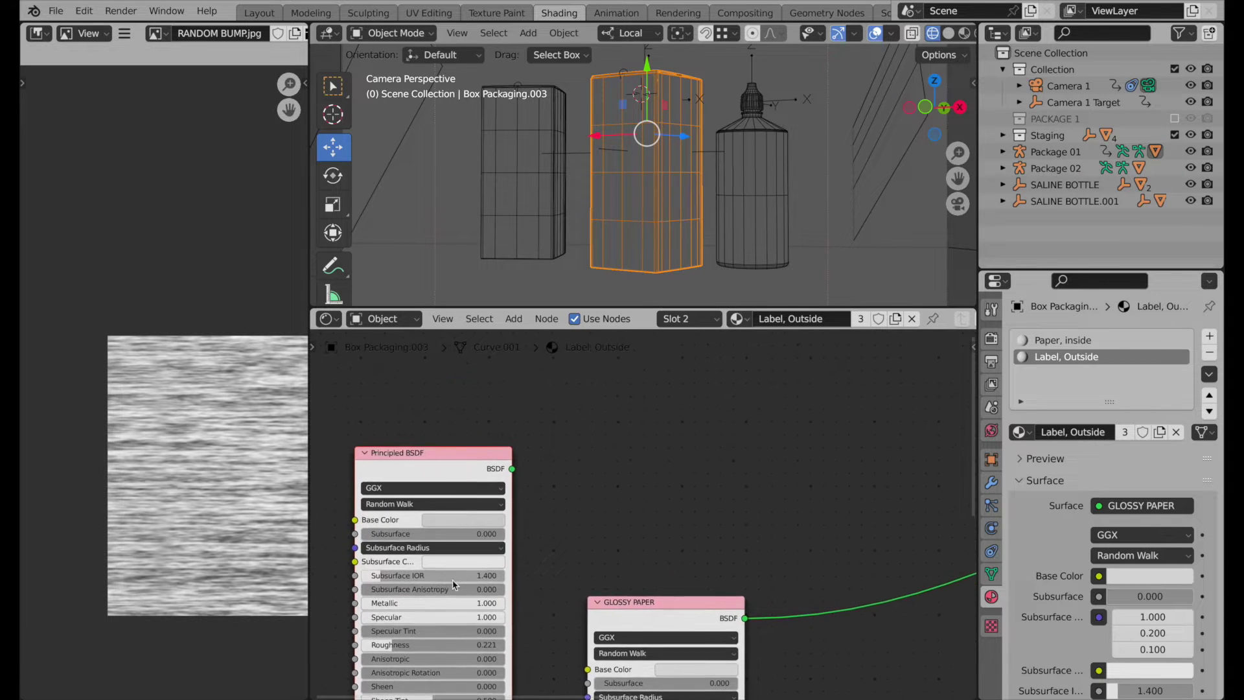
pyautogui.moveTo(486, 603); pyautogui.dragTo(449, 612, button='middle')
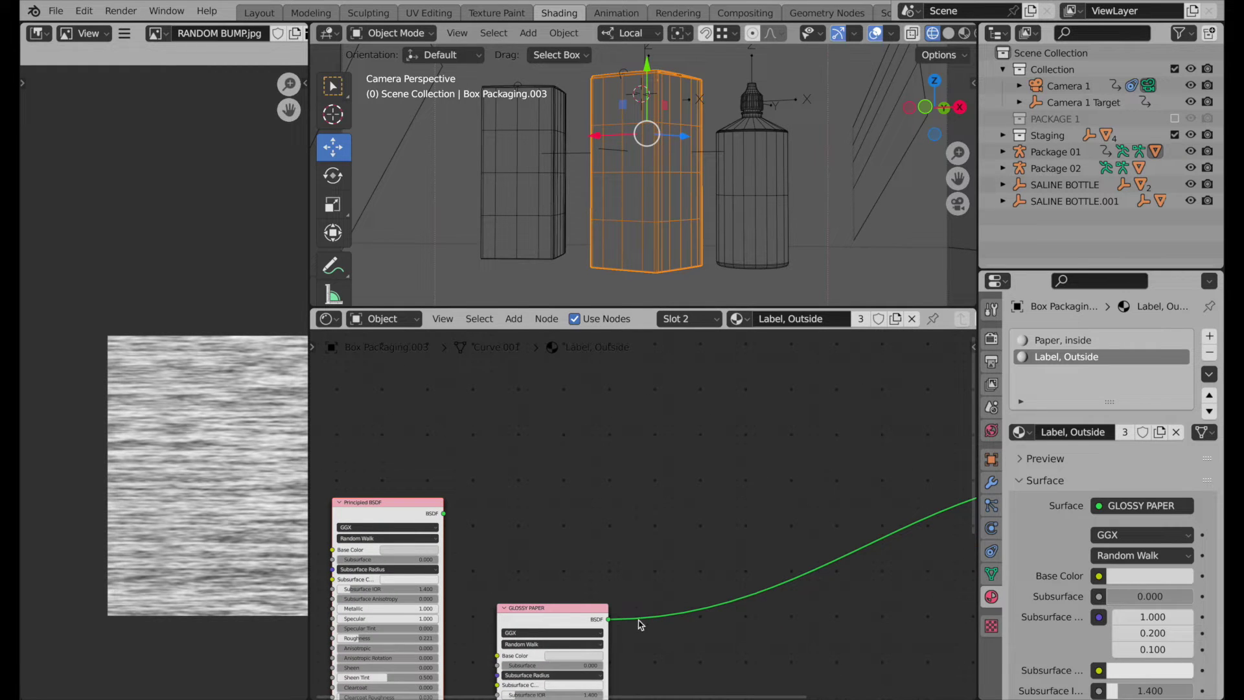
pyautogui.click(513, 318)
pyautogui.click(517, 337)
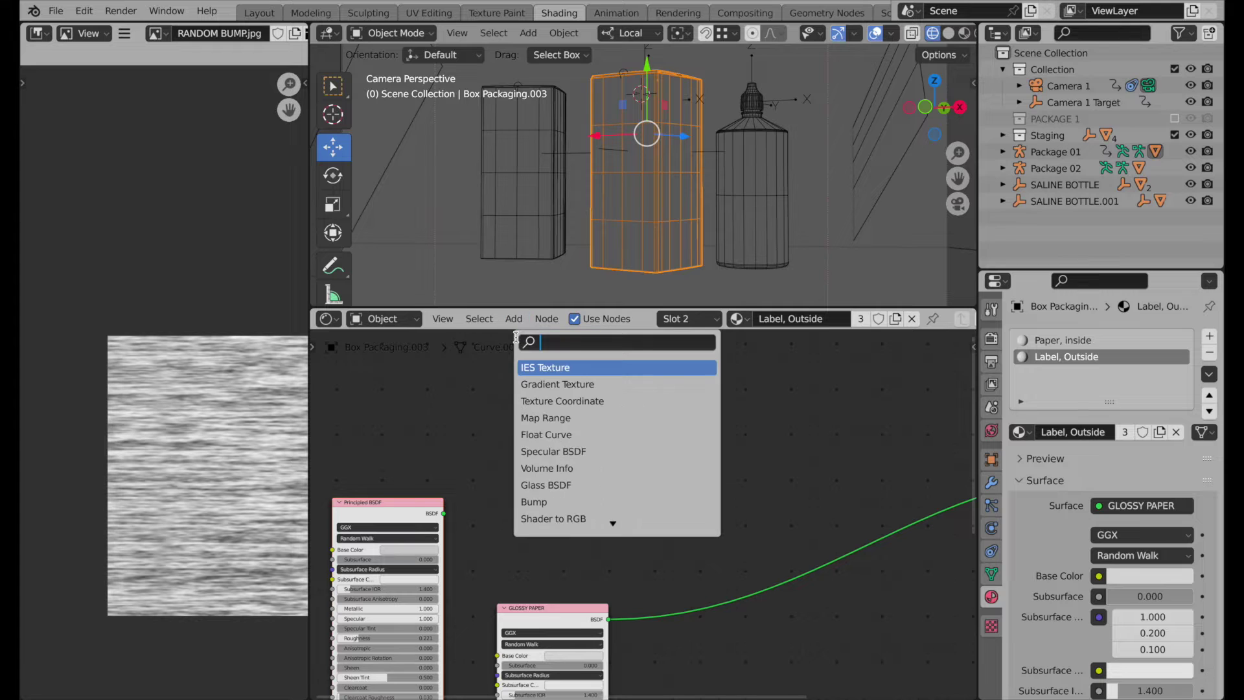
pyautogui.write('mix')
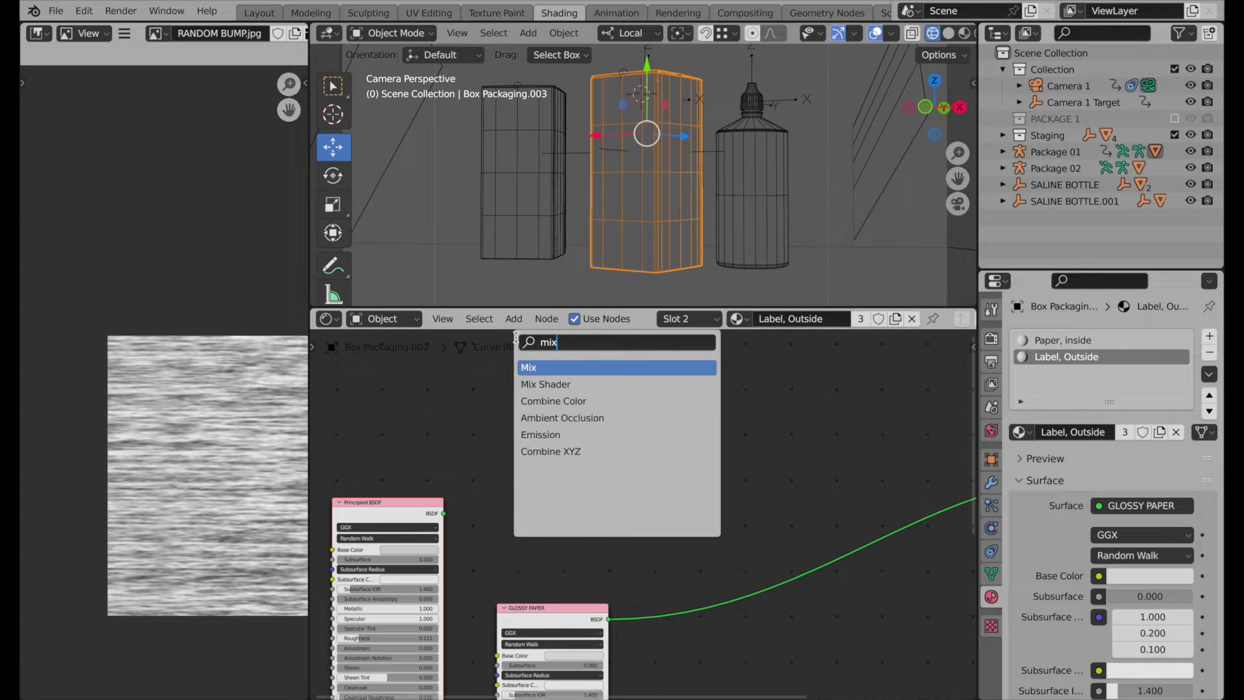
pyautogui.click(604, 383)
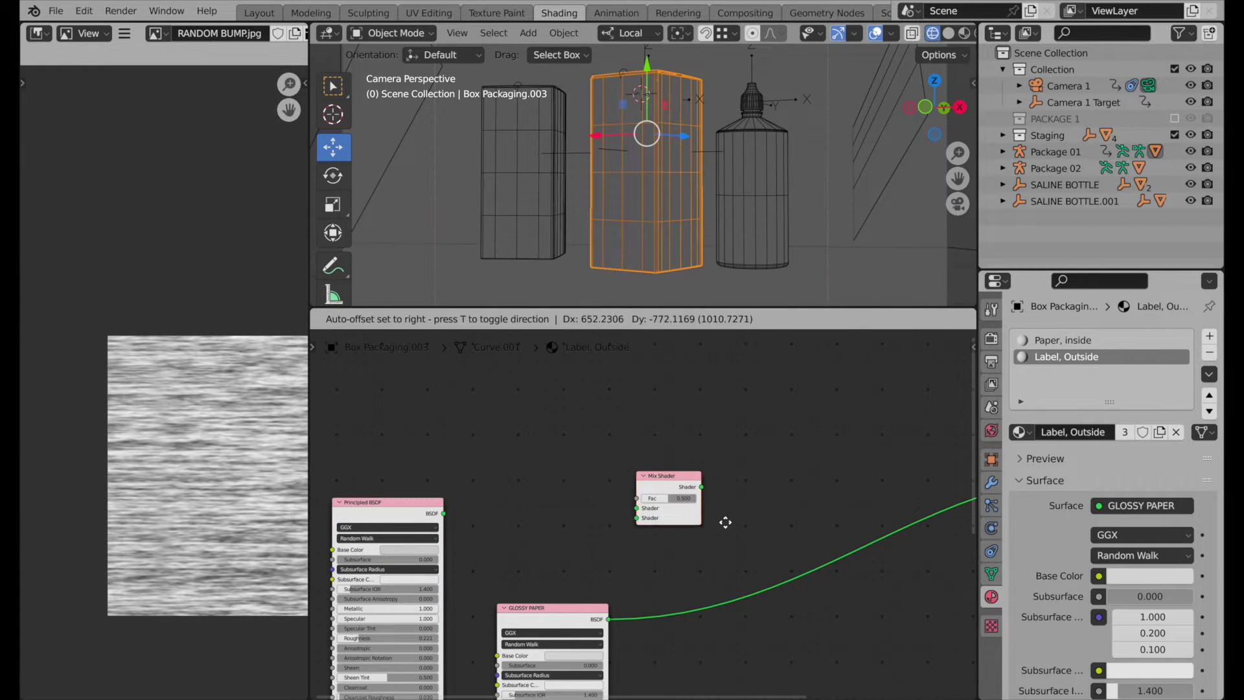
pyautogui.click(765, 576)
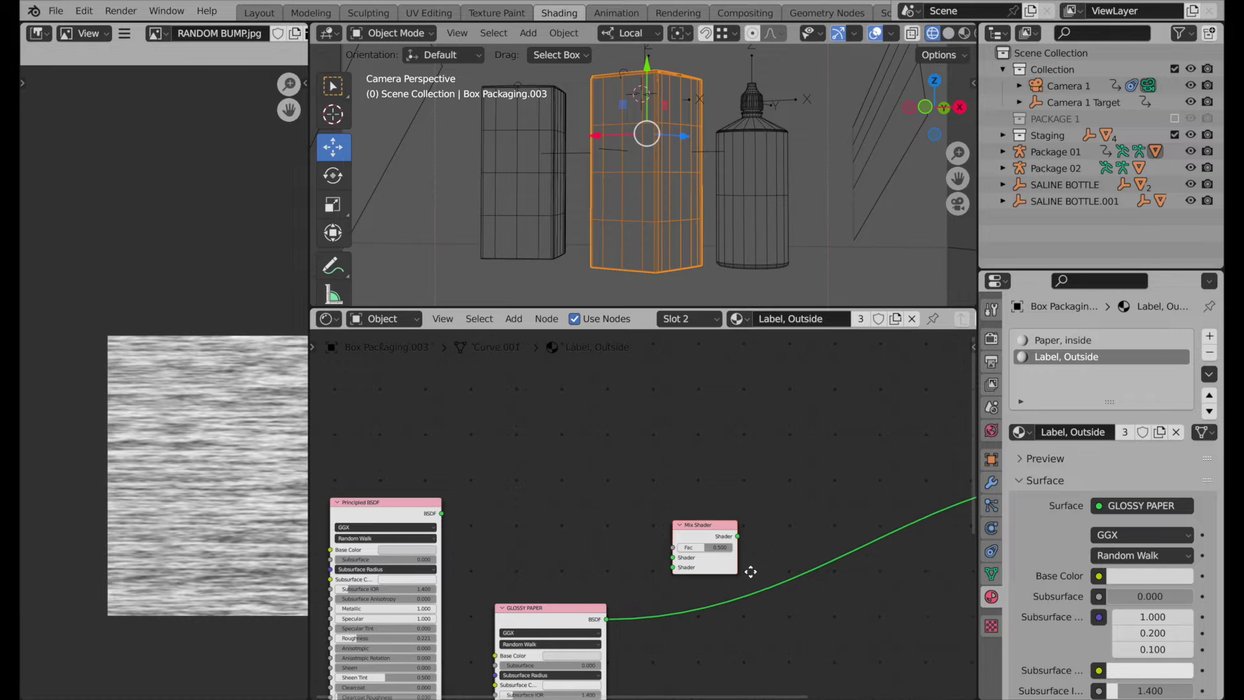
# Connect the new Principled BSDF to the Mix Shader's first Shader input and GLOSSY PAPER to its second Shader input.
pyautogui.scroll(3, 750, 570)
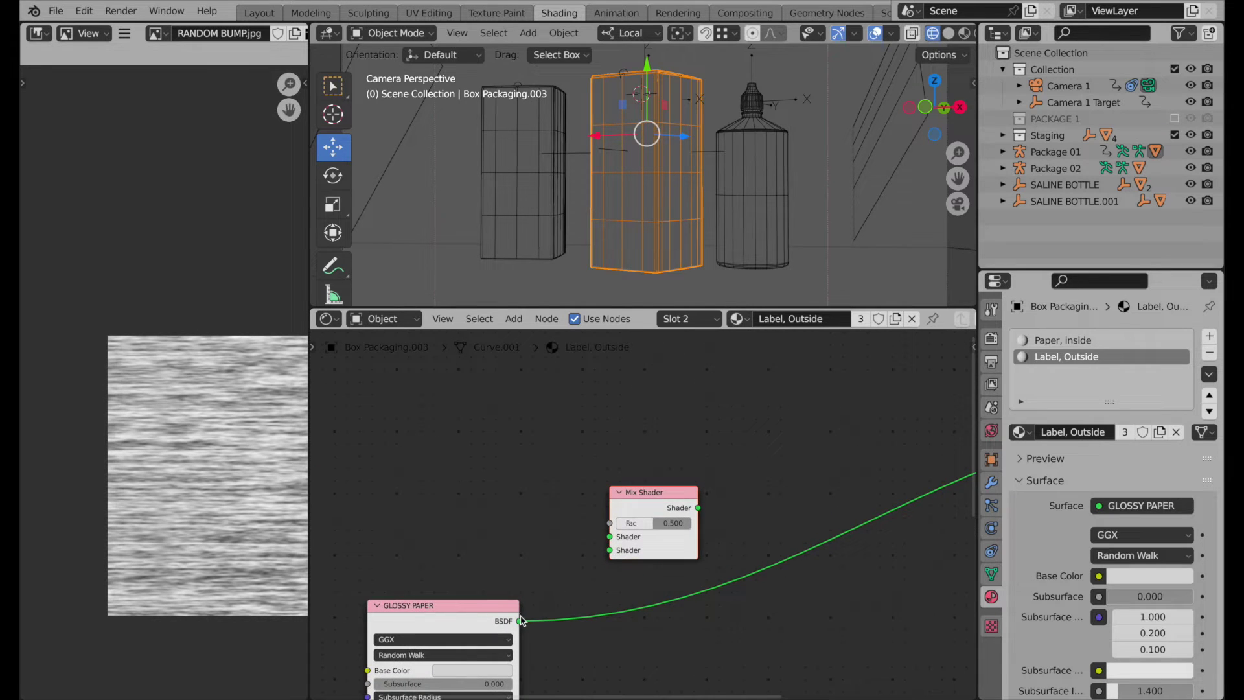
pyautogui.moveTo(519, 620); pyautogui.dragTo(607, 555)
pyautogui.keyDown('ctrl'); pyautogui.hscroll(-5, 514, 518); pyautogui.keyUp('ctrl')
pyautogui.moveTo(412, 487); pyautogui.dragTo(727, 545)
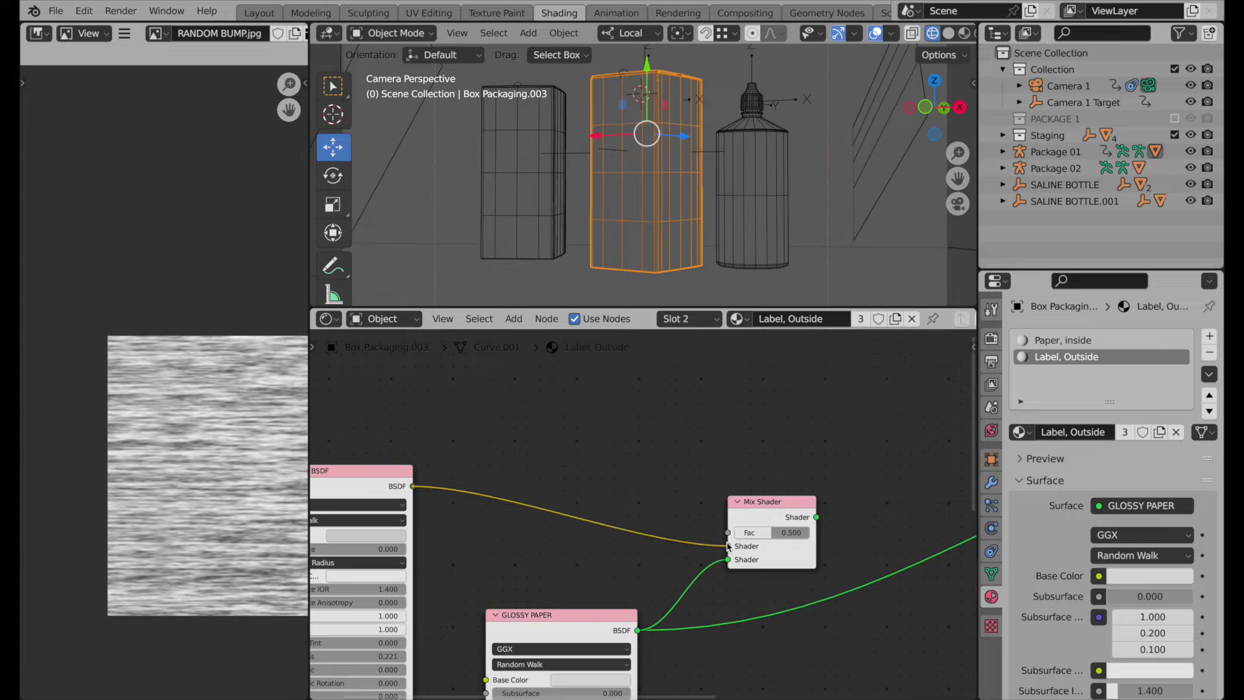
# Label the new Principled BSDF node METALLIC.
pyautogui.moveTo(621, 561); pyautogui.dragTo(686, 555, button='middle')
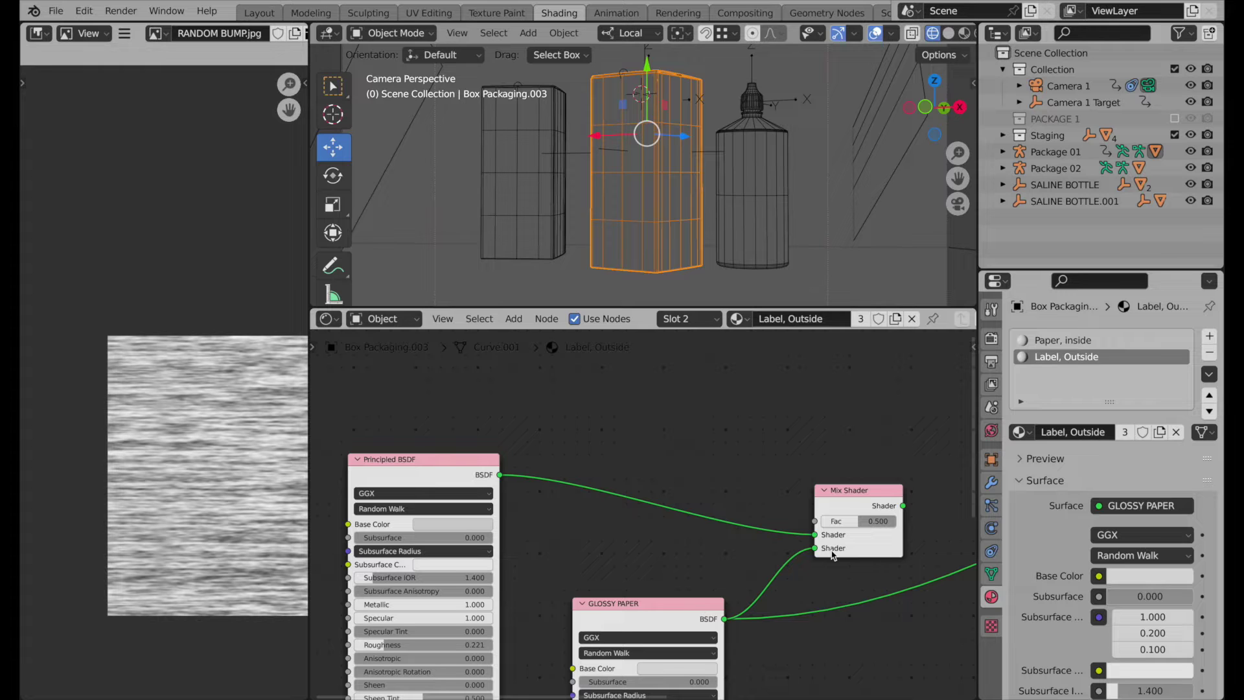
pyautogui.rightClick(391, 464)
pyautogui.click(390, 461)
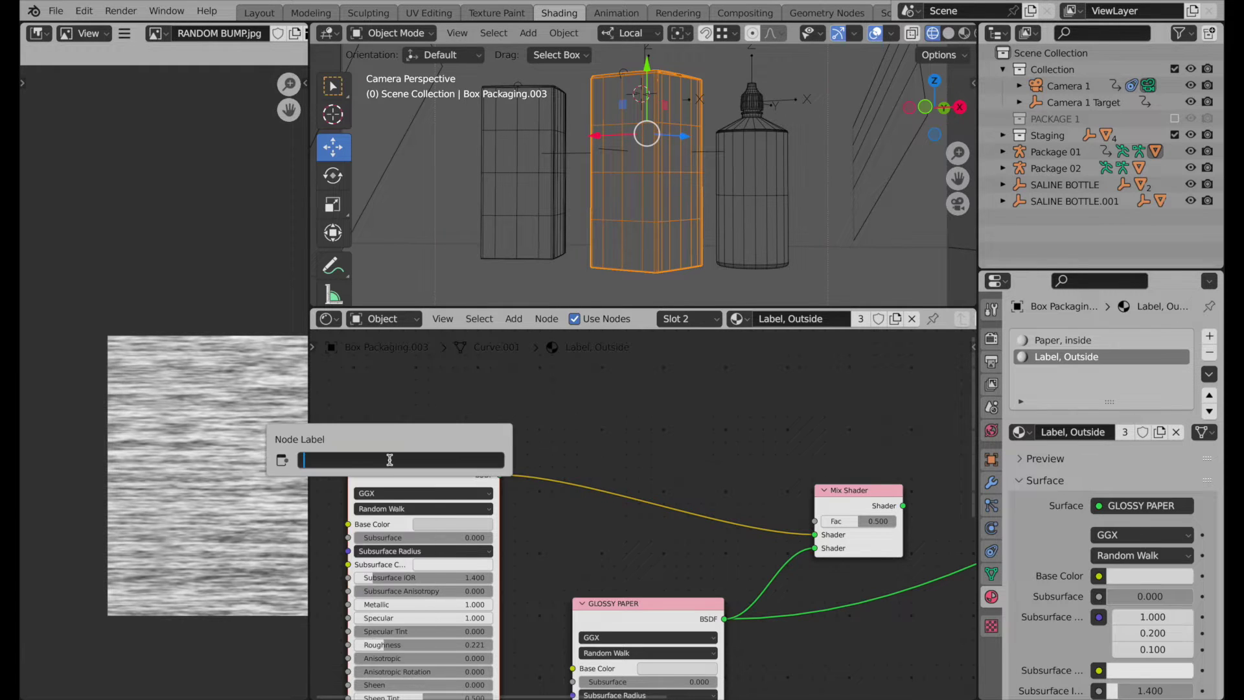
pyautogui.write('METALLIC')
pyautogui.press('Return')
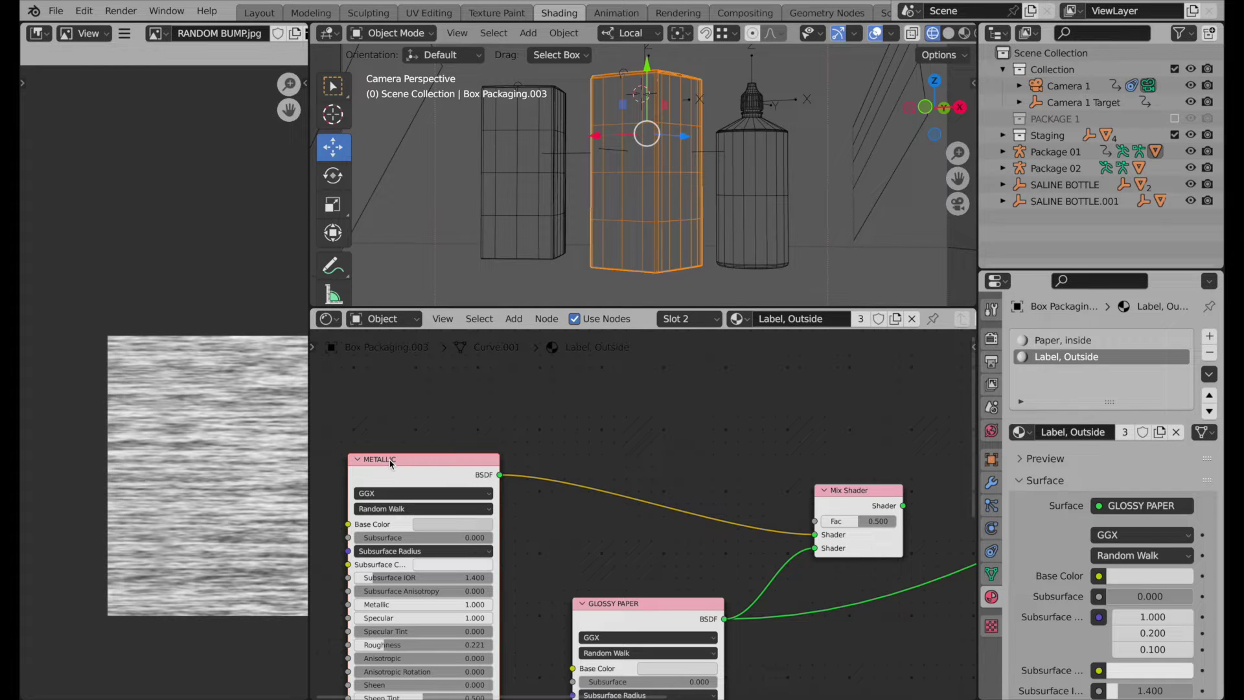
# Connect the Mix Shader's Shader output to the Surface input of the Material Output.
pyautogui.moveTo(677, 521); pyautogui.dragTo(408, 520, button='middle')
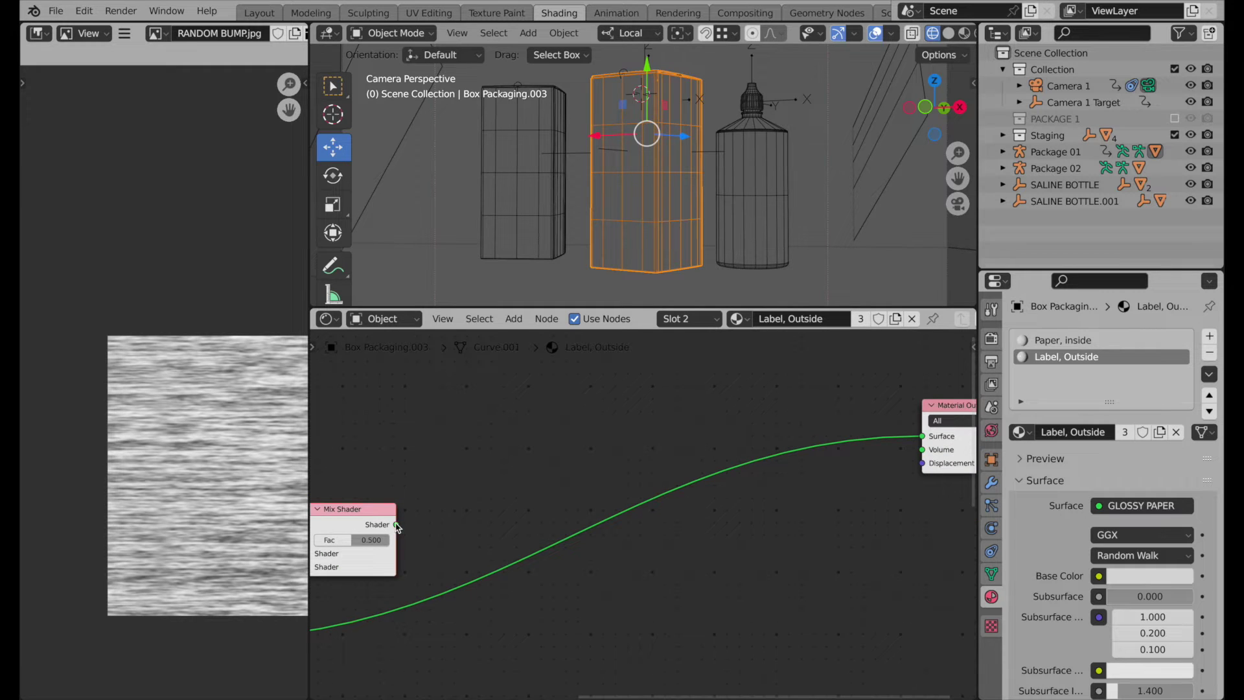
pyautogui.moveTo(395, 524); pyautogui.dragTo(923, 436)
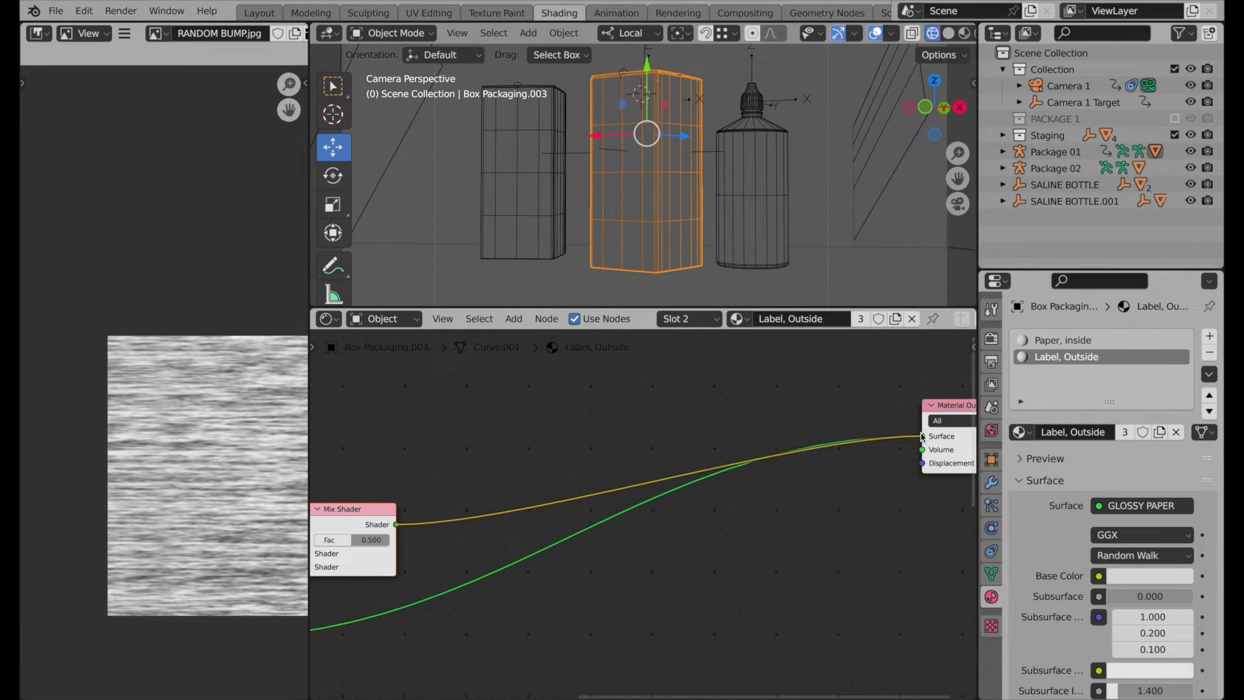
pyautogui.moveTo(536, 577); pyautogui.dragTo(842, 503, button='middle')
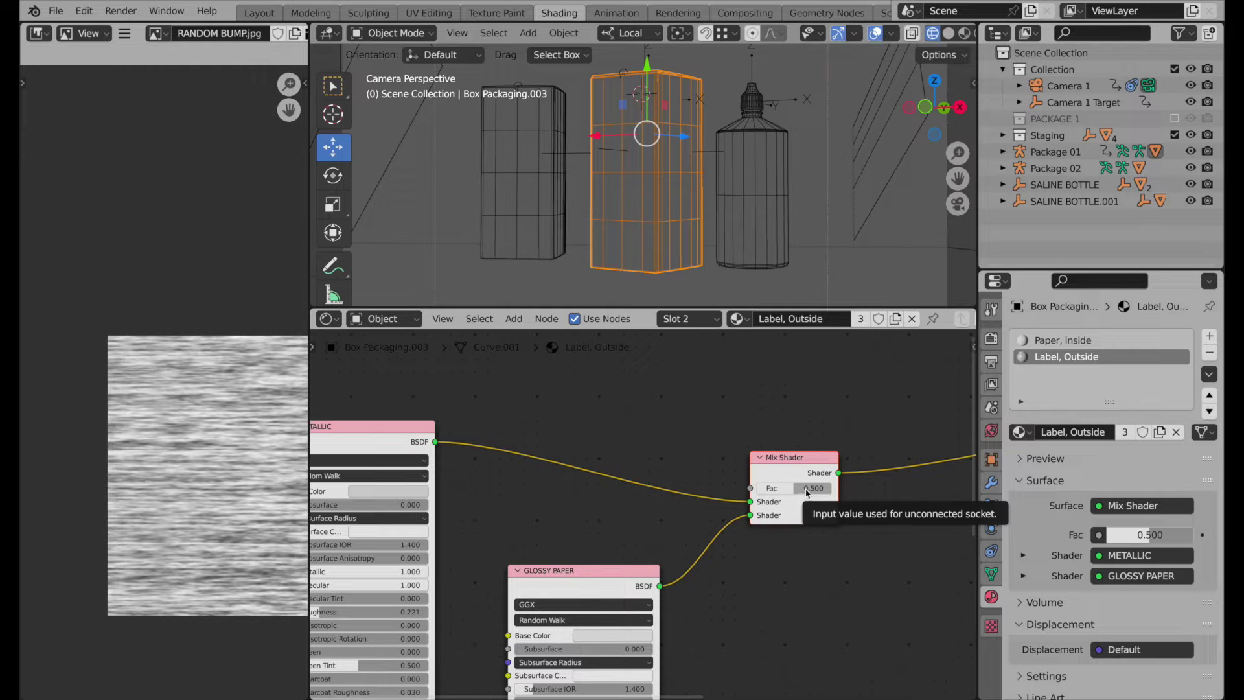
# Display LABEL _ METAL MASK.png.001 in the image editor and connect its texture node's Color output to the Mix Shader's Fac.
pyautogui.moveTo(663, 489); pyautogui.dragTo(743, 500, button='middle')
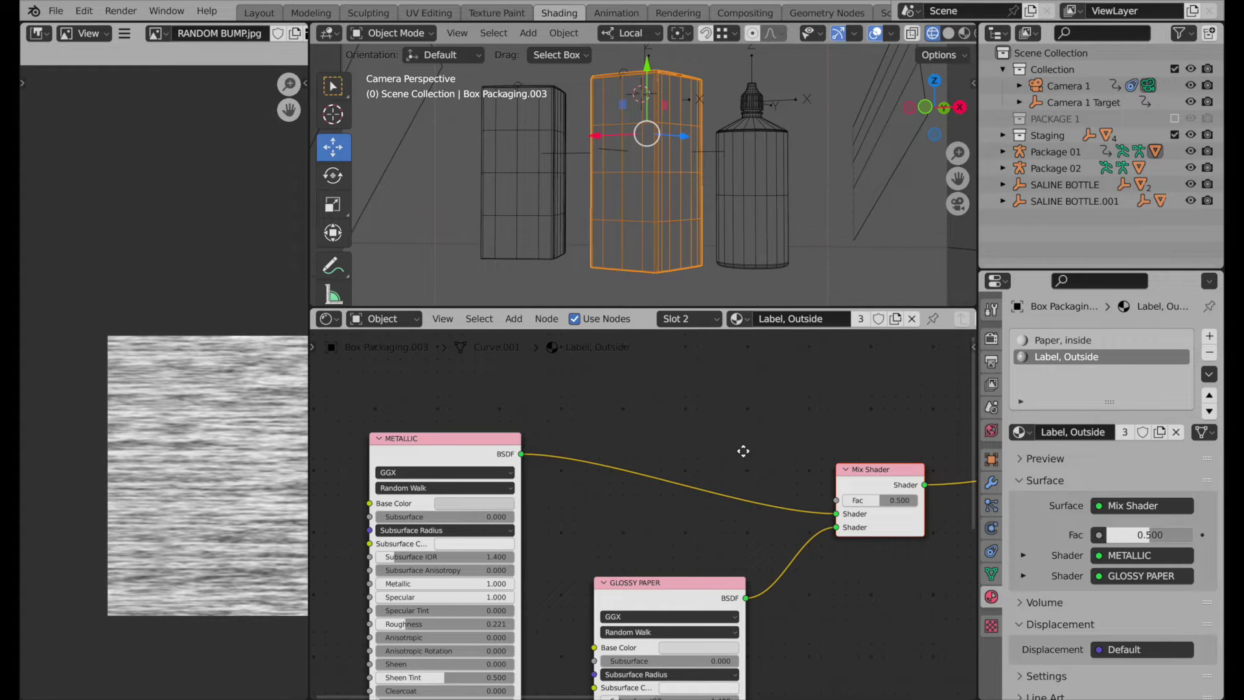
pyautogui.scroll(-1, 744, 449)
pyautogui.moveTo(708, 472); pyautogui.dragTo(664, 537, button='middle')
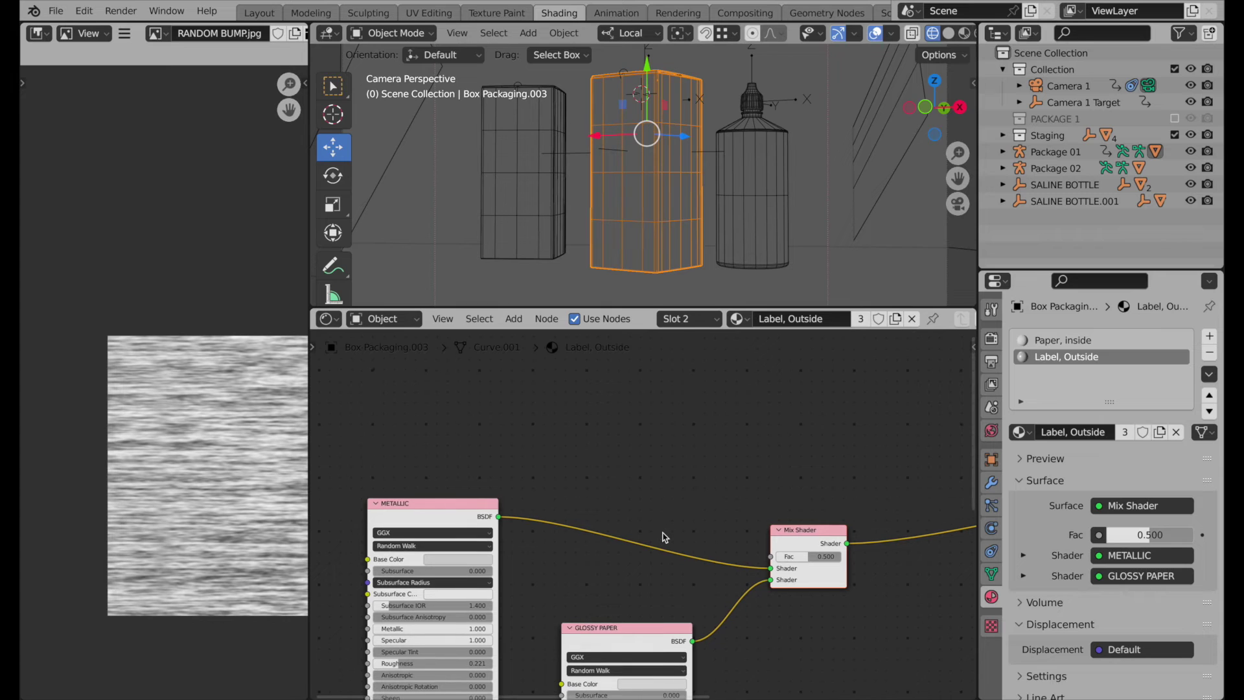
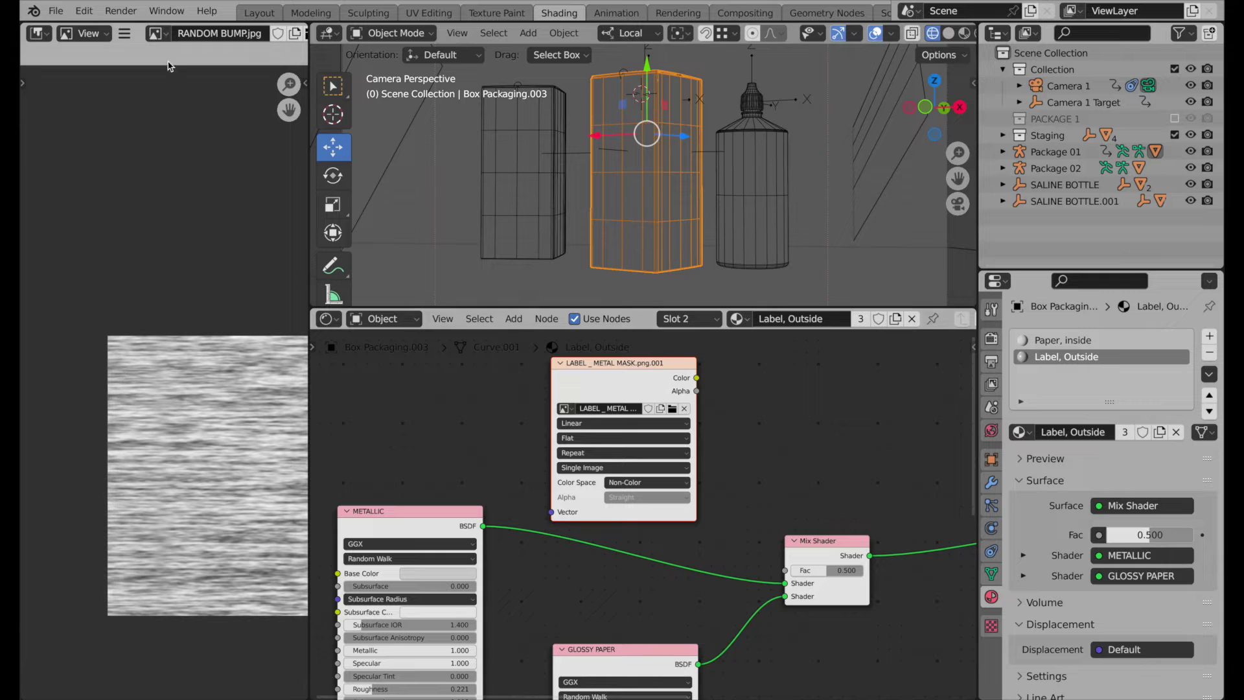
pyautogui.click(159, 33)
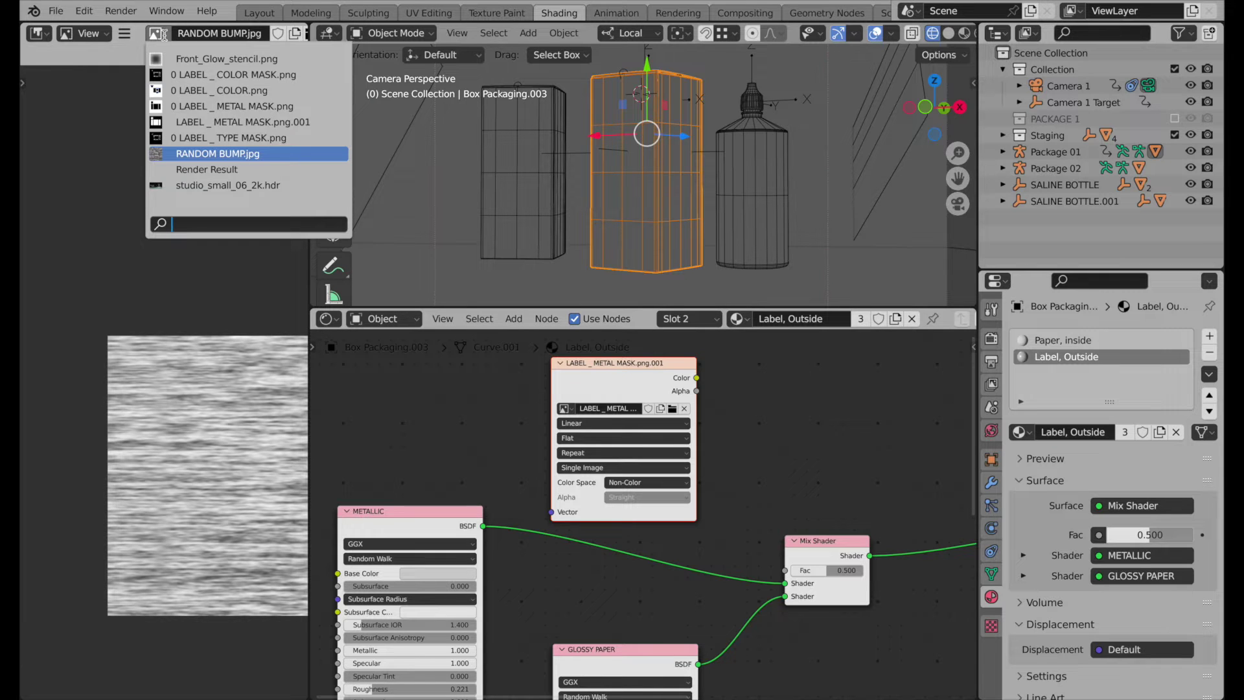
pyautogui.click(206, 123)
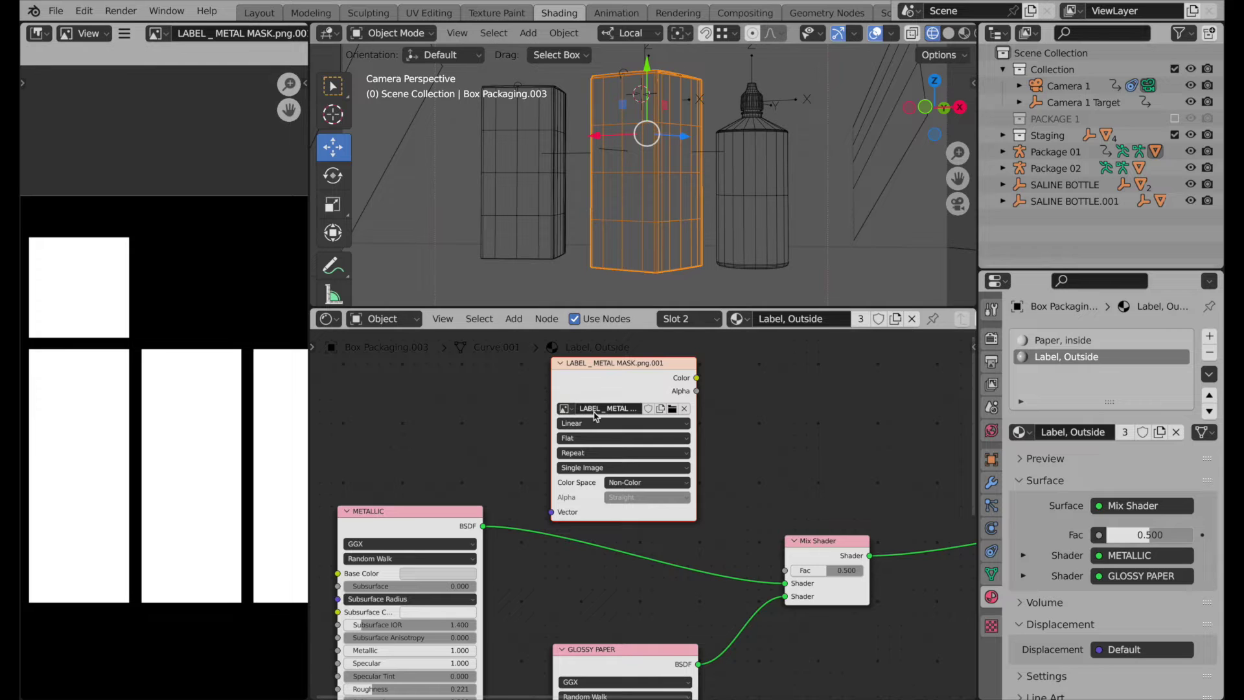
pyautogui.moveTo(696, 378); pyautogui.dragTo(783, 570)
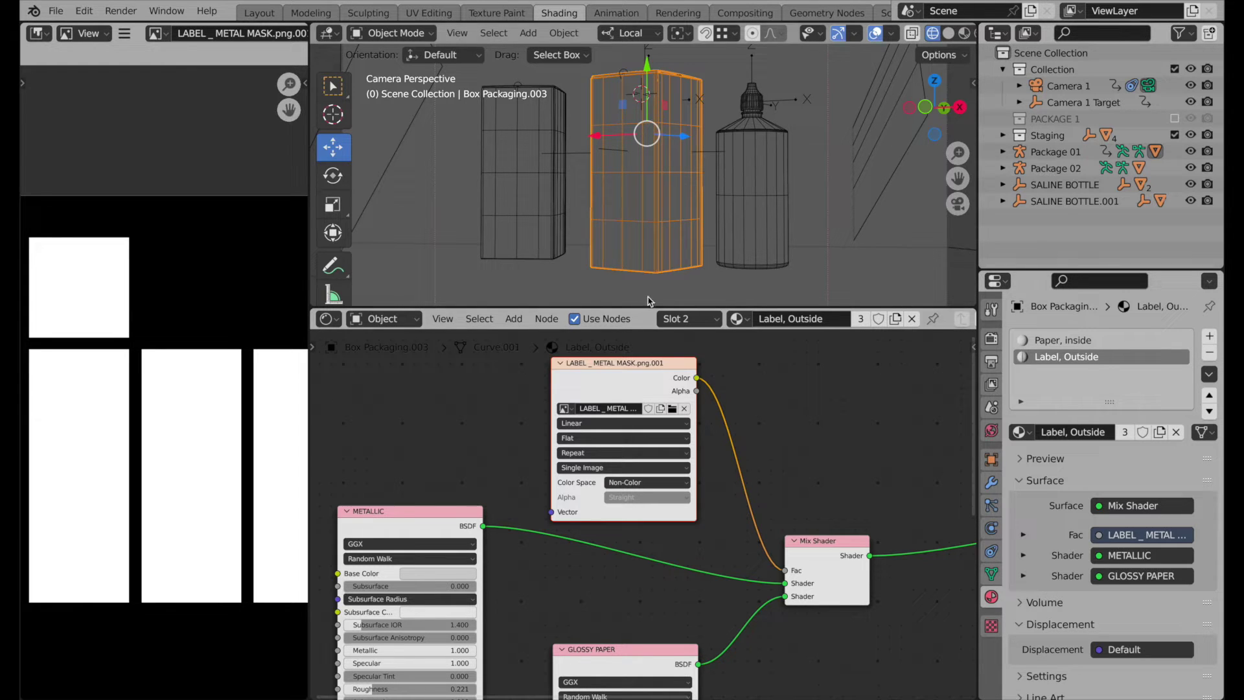
# Preview the label material with rendered viewport shading and check the METAL MASK channel in Photoshop's LABEL COMPOSITE.psd.
pyautogui.scroll(-2, 949, 37)
pyautogui.click(949, 37)
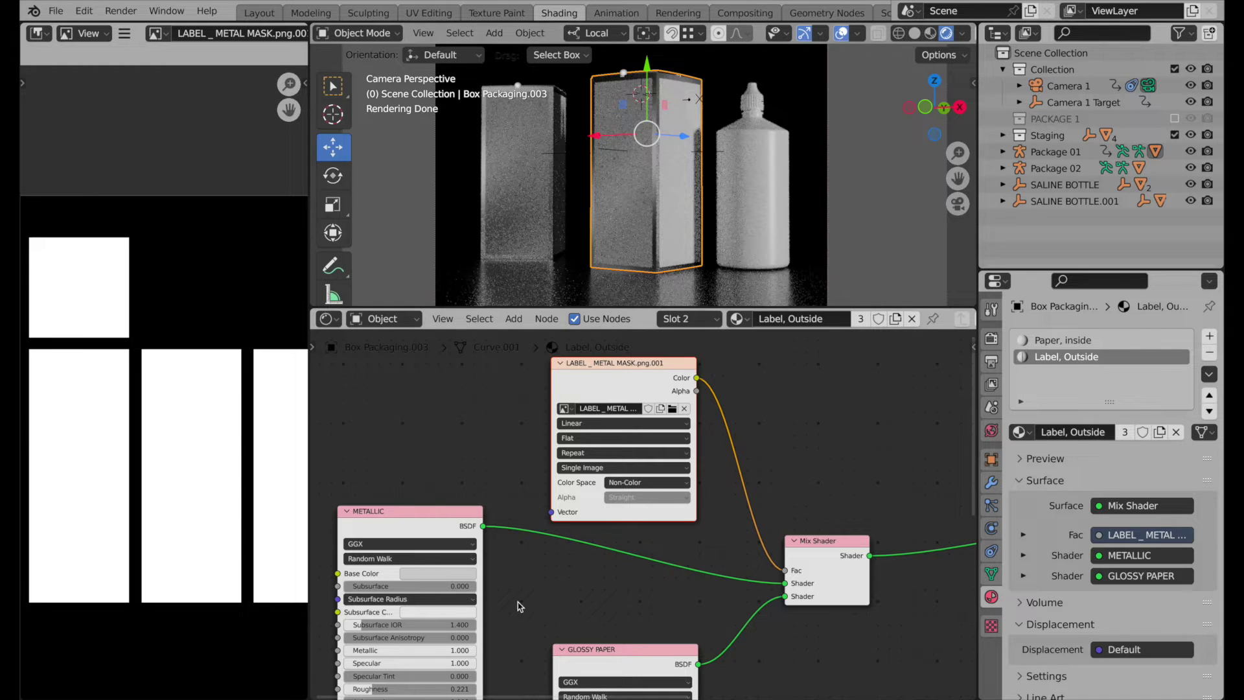
pyautogui.click(450, 692)
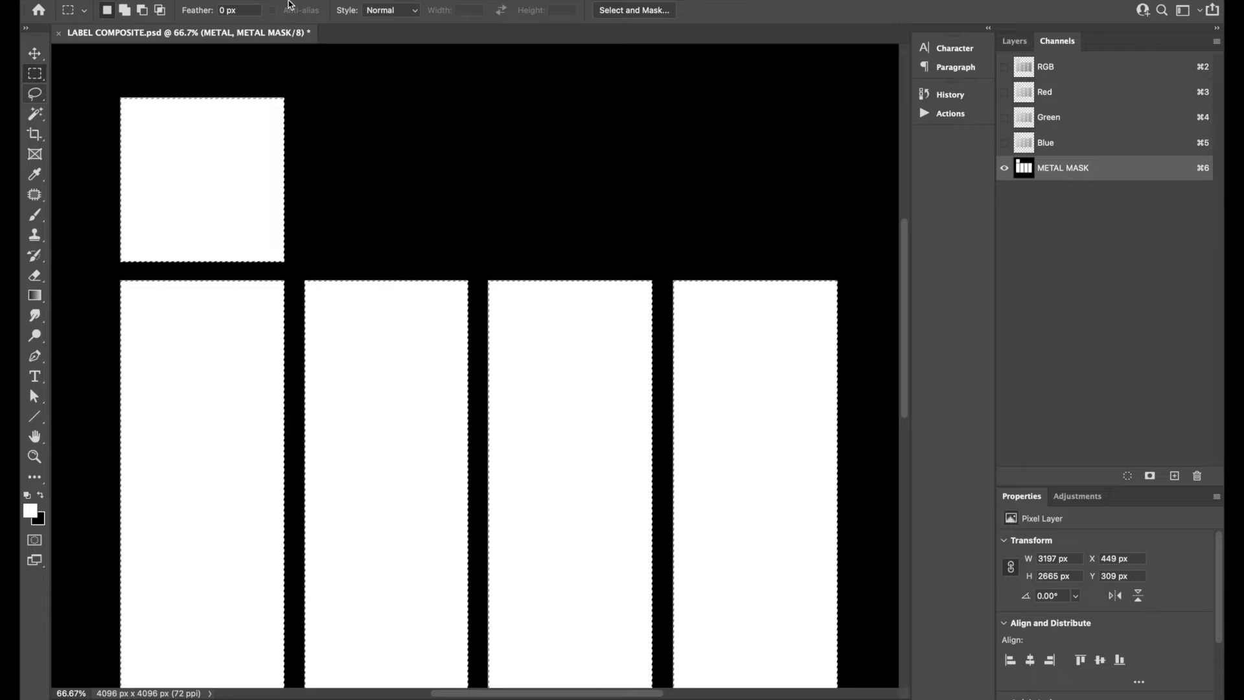
pyautogui.click(72, 1)
pyautogui.click(99, 68)
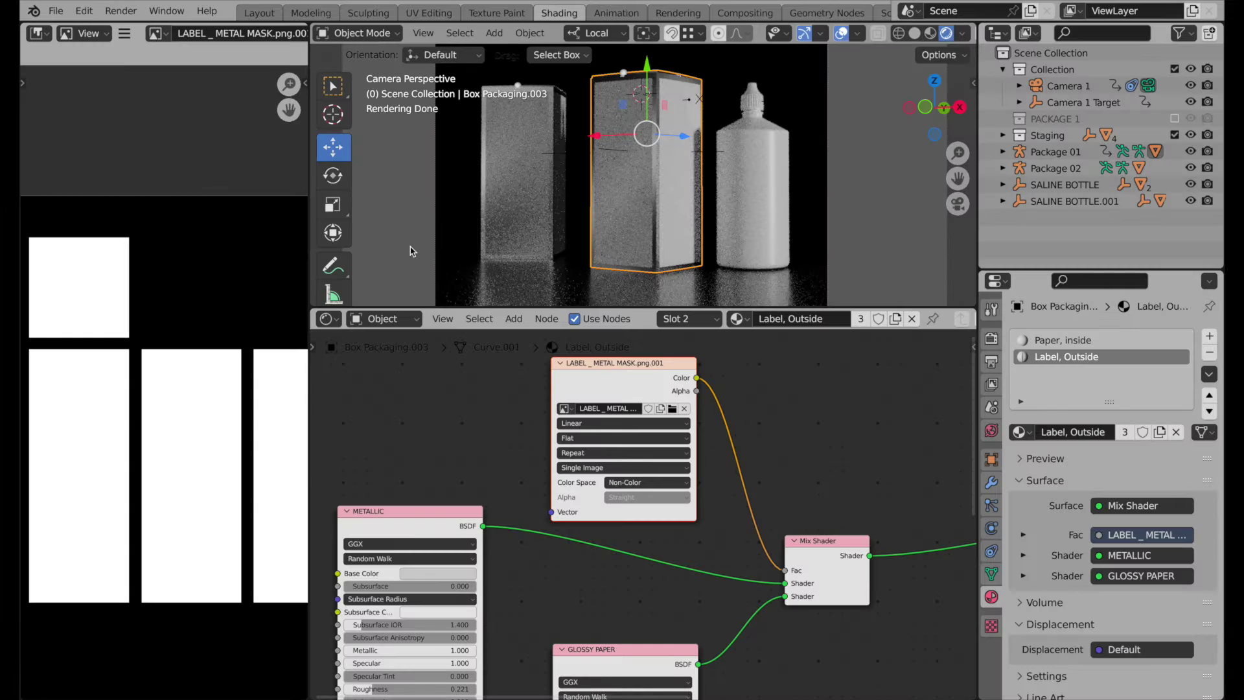
# Back in Blender, move the metal mask node aside and insert an Invert node on its link to the Mix Shader's Fac.
pyautogui.moveTo(607, 357); pyautogui.dragTo(558, 357)
pyautogui.click(514, 318)
pyautogui.click(515, 334)
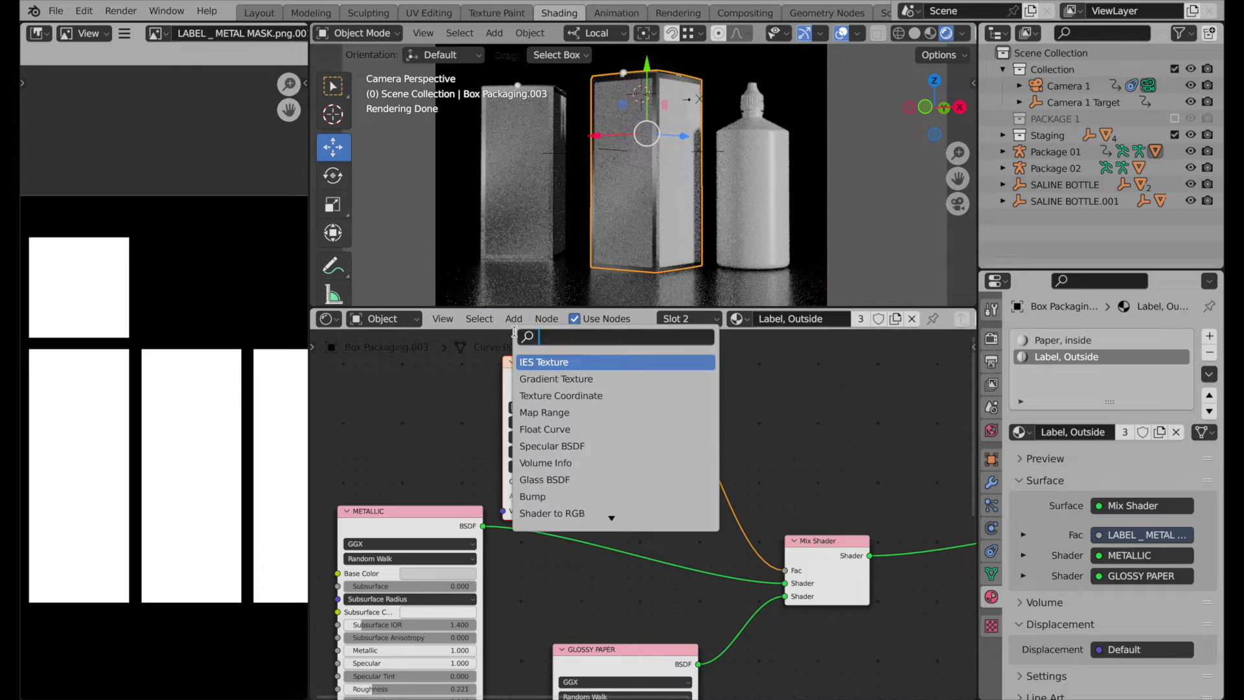
pyautogui.write('invert')
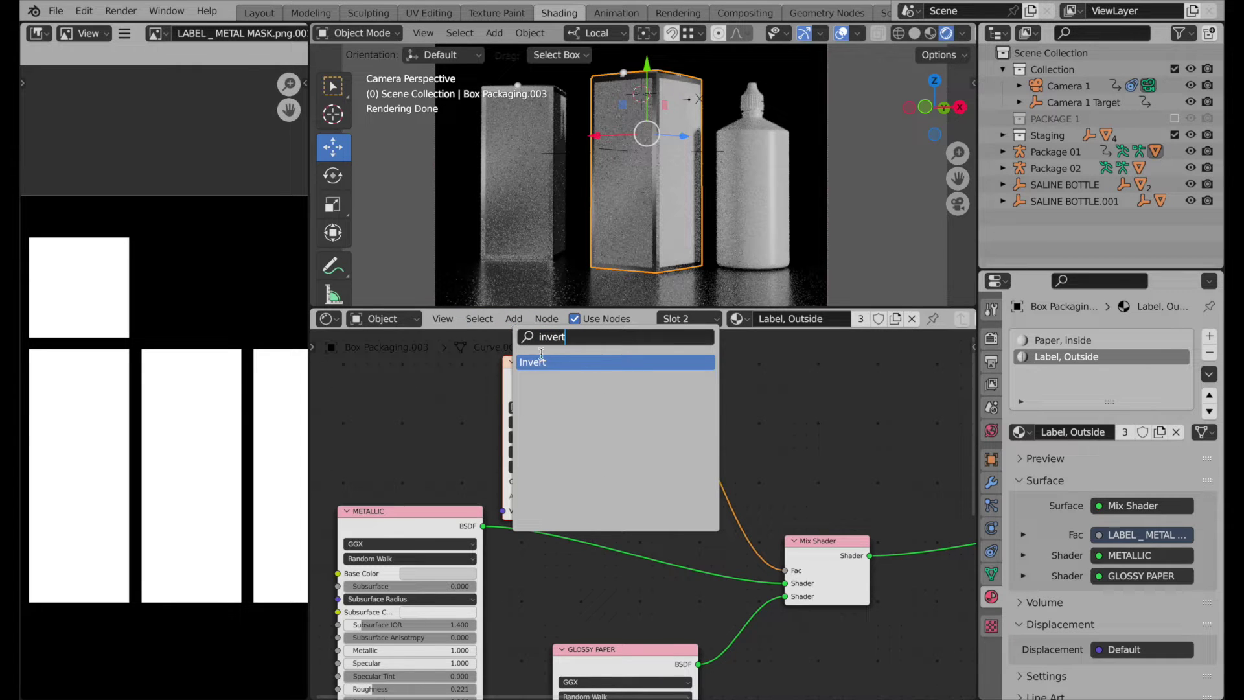
pyautogui.press('Return')
pyautogui.click(708, 495)
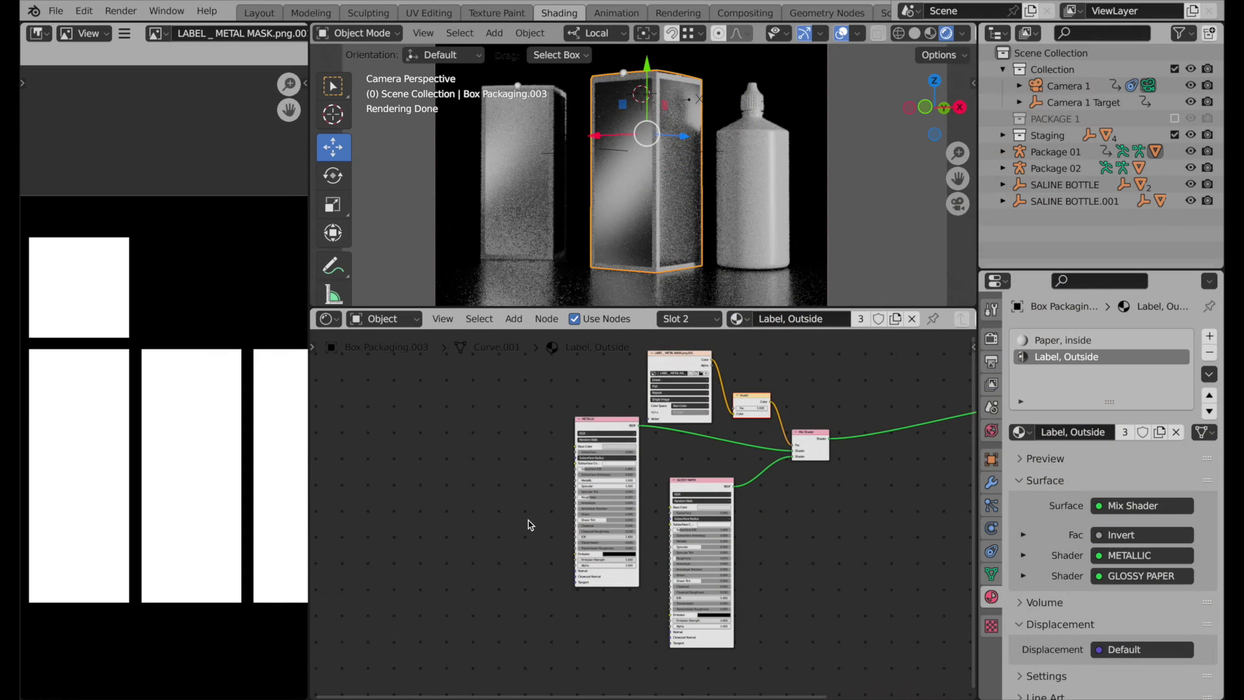
# Add an Image Texture node in the empty space beside the METALLIC node.
pyautogui.scroll(5, 528, 521)
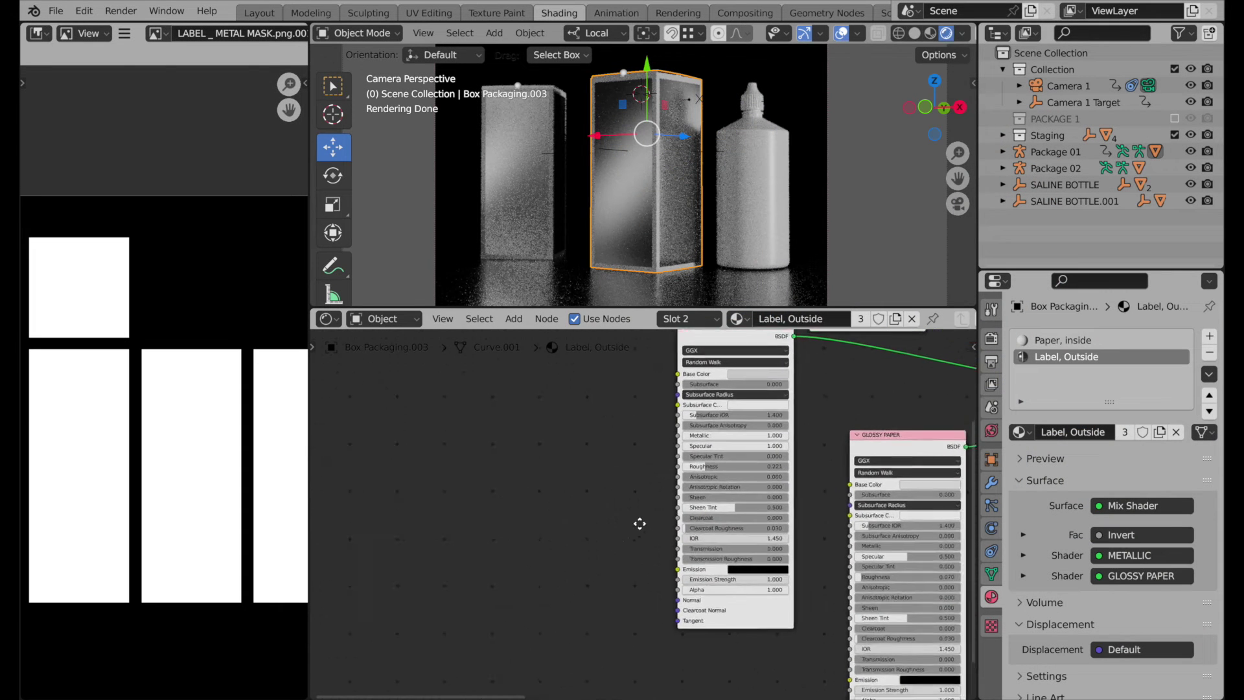
pyautogui.scroll(4, 639, 522)
pyautogui.moveTo(668, 519); pyautogui.dragTo(661, 594, button='middle')
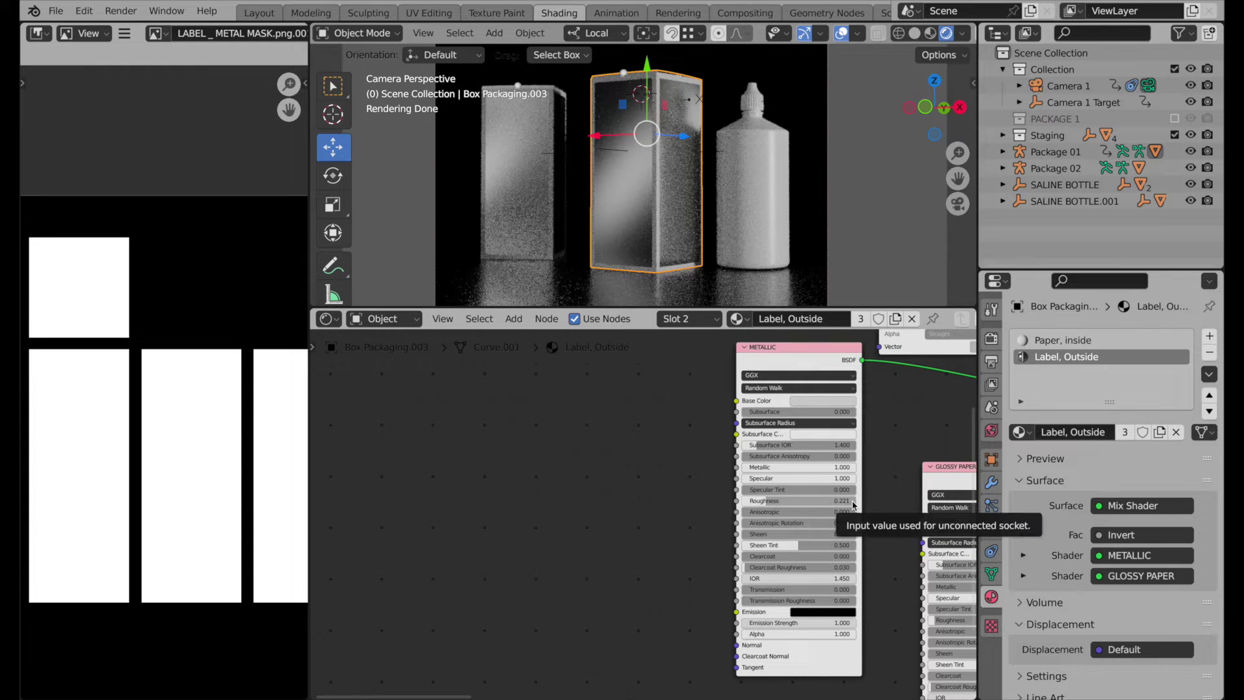
pyautogui.click(515, 319)
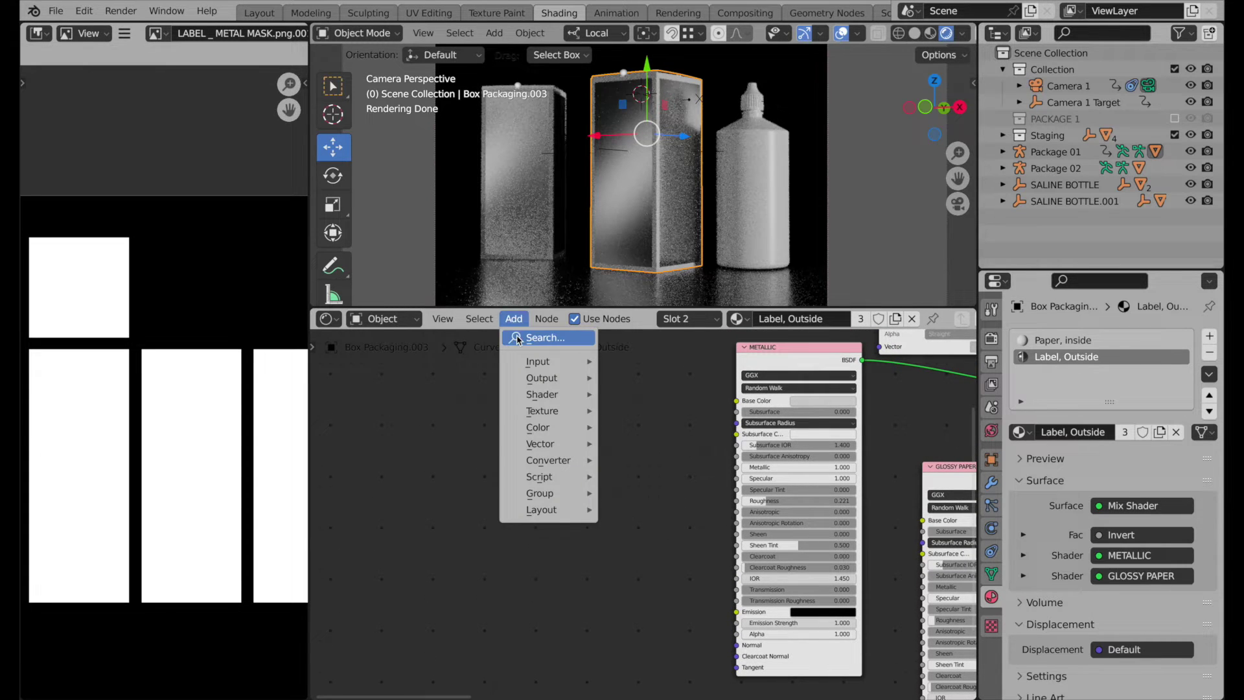
pyautogui.click(518, 337)
pyautogui.write('image')
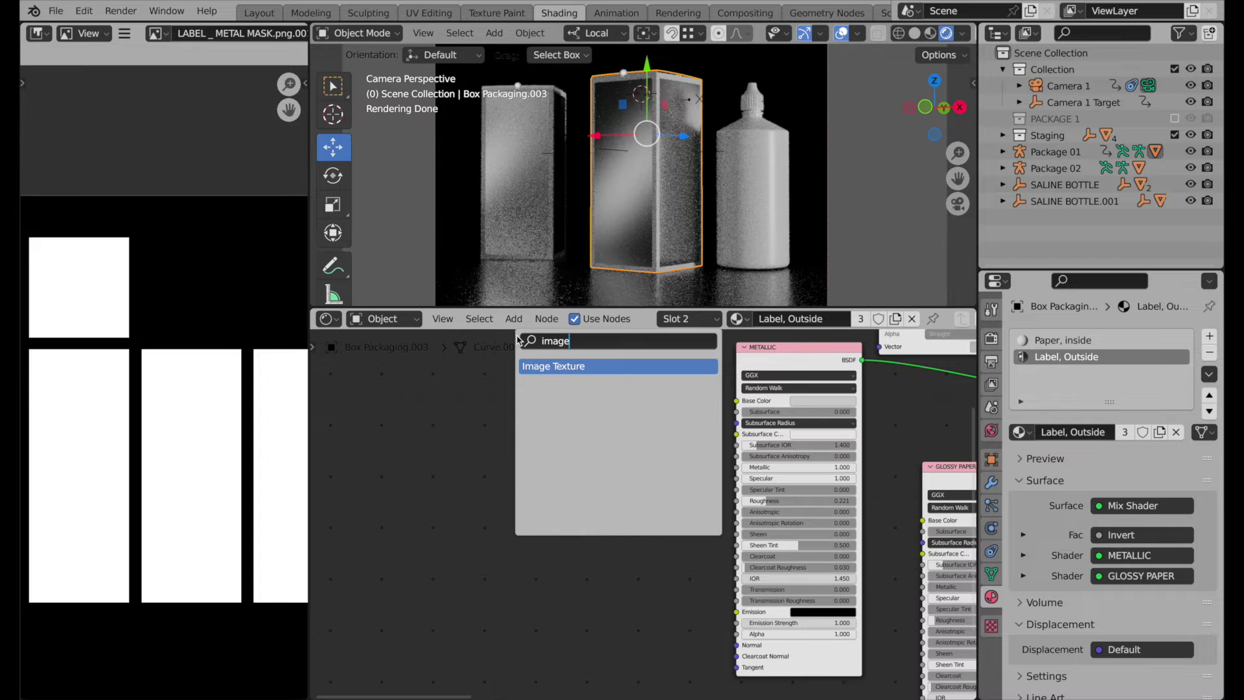
pyautogui.click(553, 366)
pyautogui.click(443, 572)
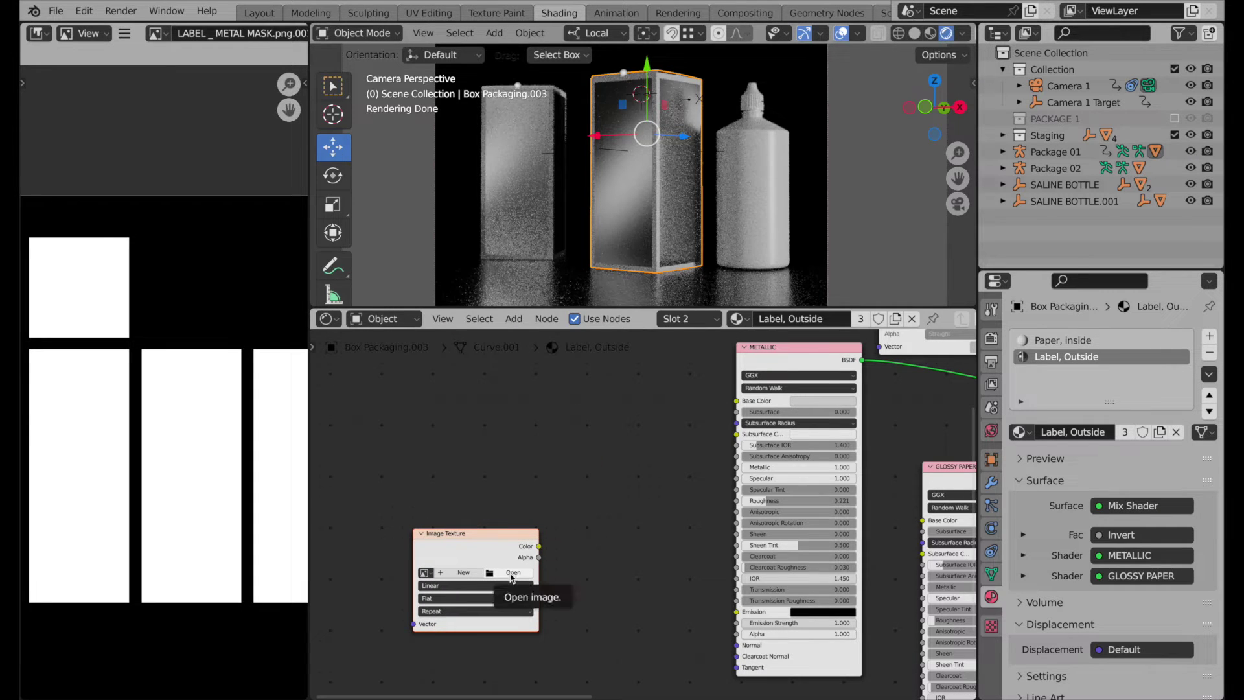
# Load METAL BUMP.jpg from the textures folder into the new Image Texture node.
pyautogui.click(512, 573)
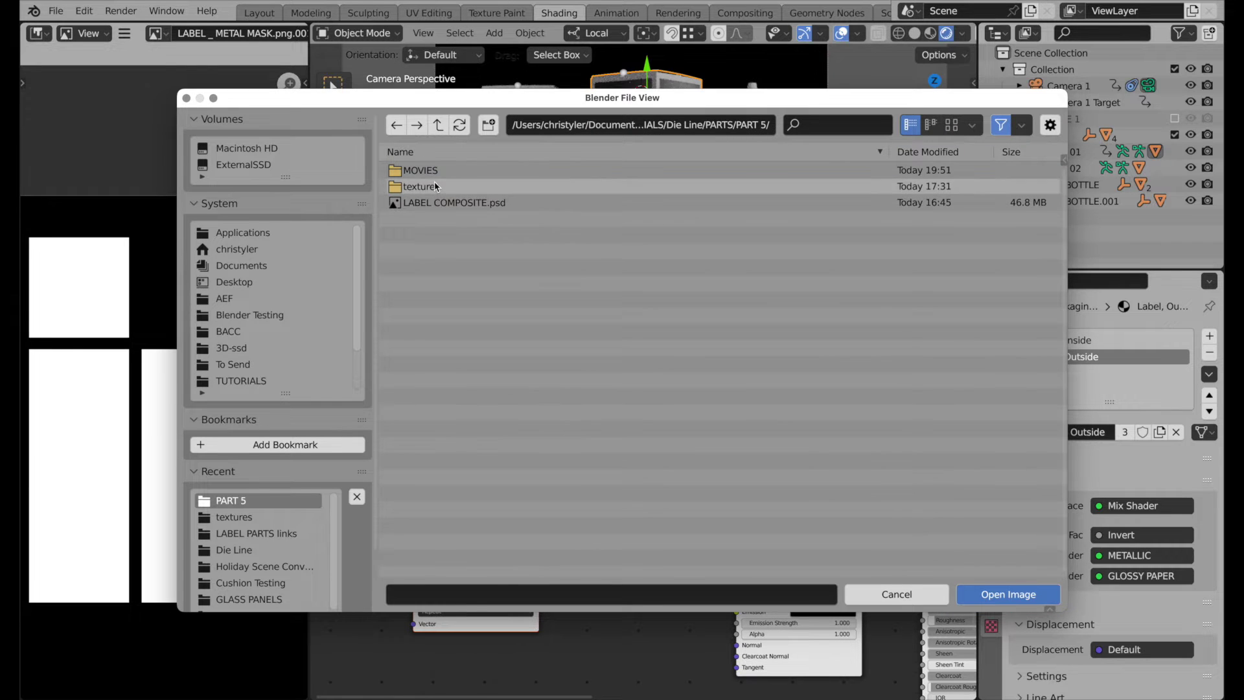
pyautogui.doubleClick(421, 186)
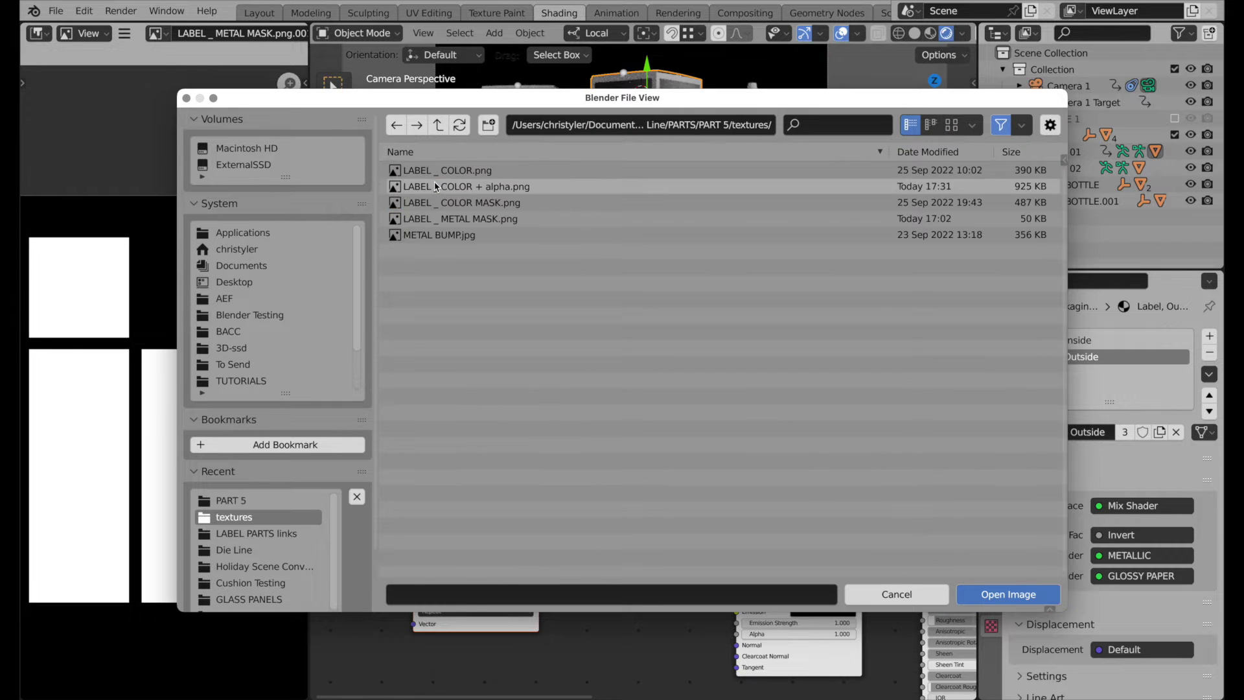
pyautogui.click(443, 236)
pyautogui.click(995, 597)
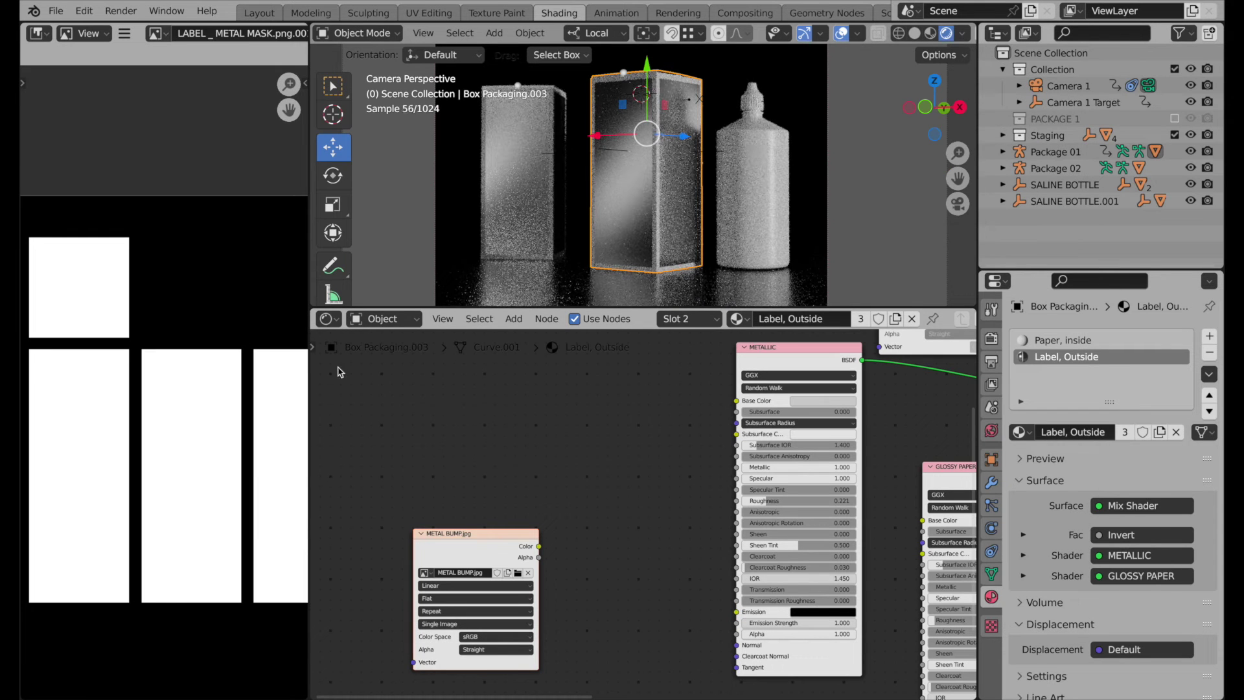
# Display METAL BUMP.jpg in the image editor to examine its streak pattern.
pyautogui.click(154, 34)
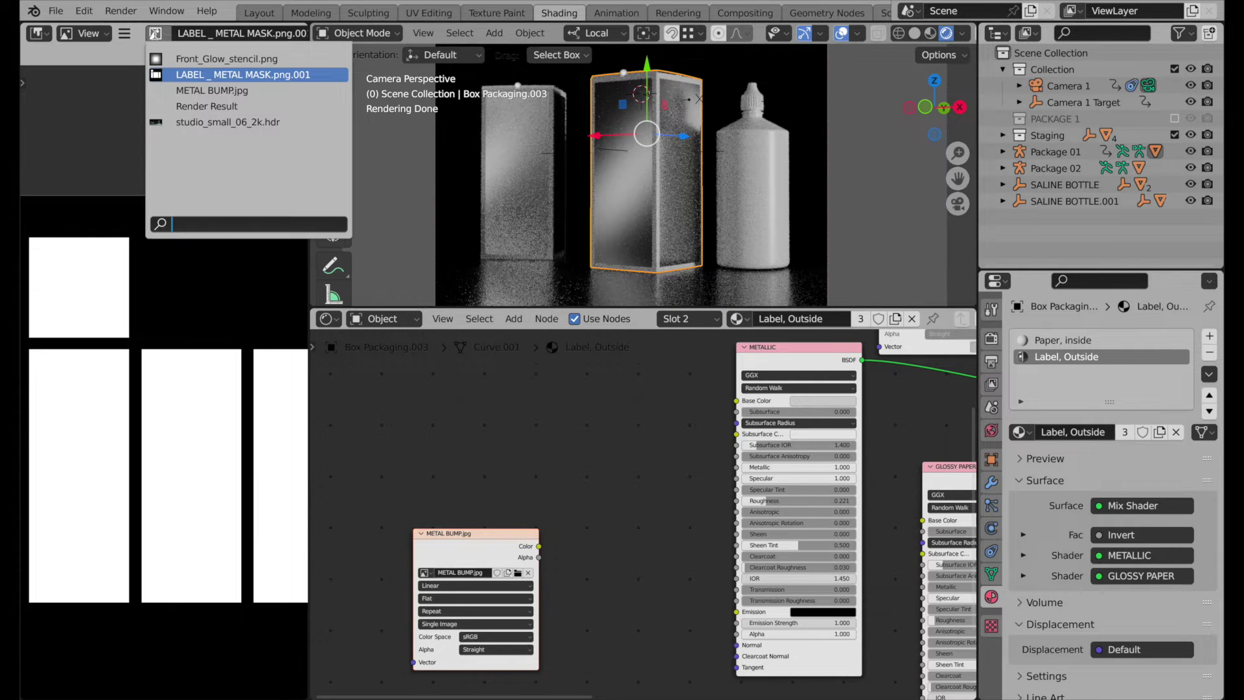
pyautogui.click(162, 91)
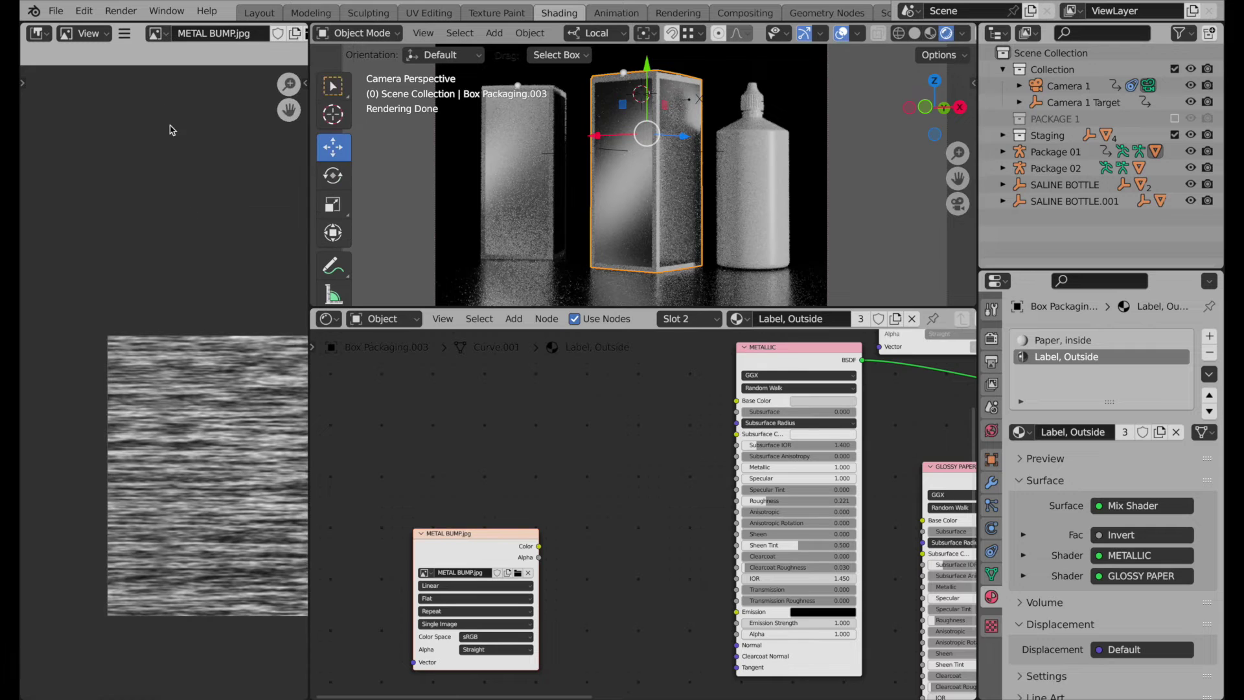
pyautogui.moveTo(221, 469); pyautogui.dragTo(150, 419, button='middle')
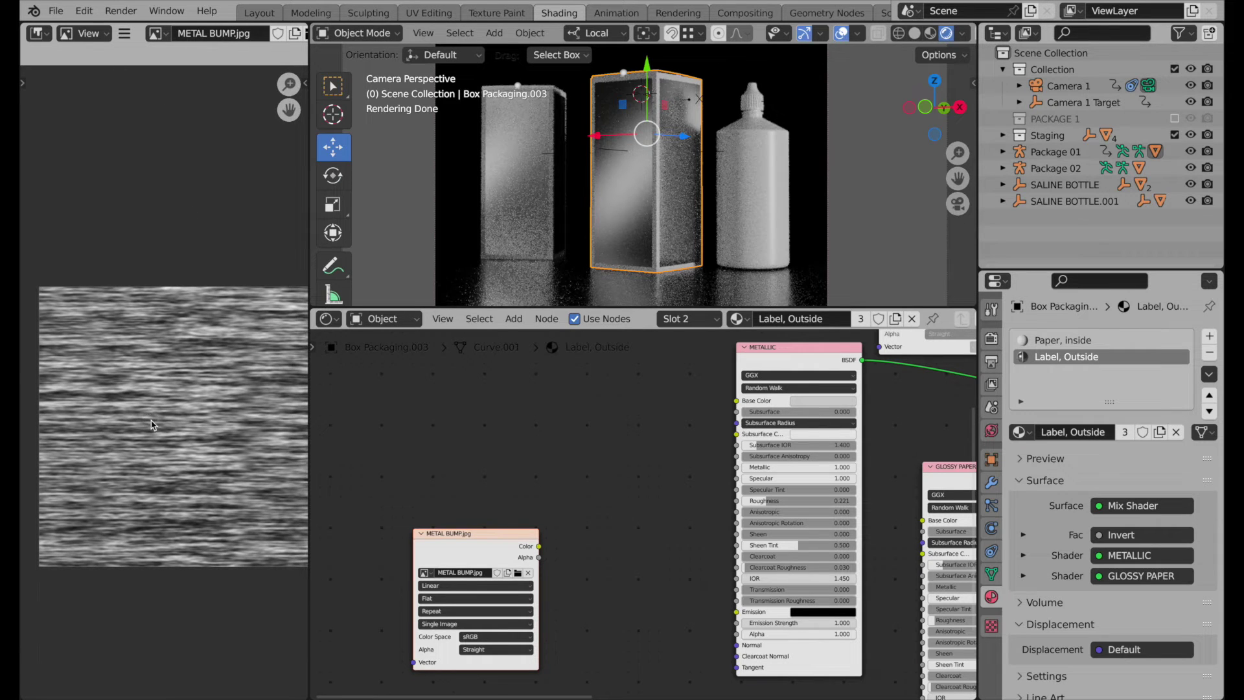
# Set the METAL BUMP.jpg node's Color Space to Non-Color and return the viewport to wireframe shading.
pyautogui.click(480, 637)
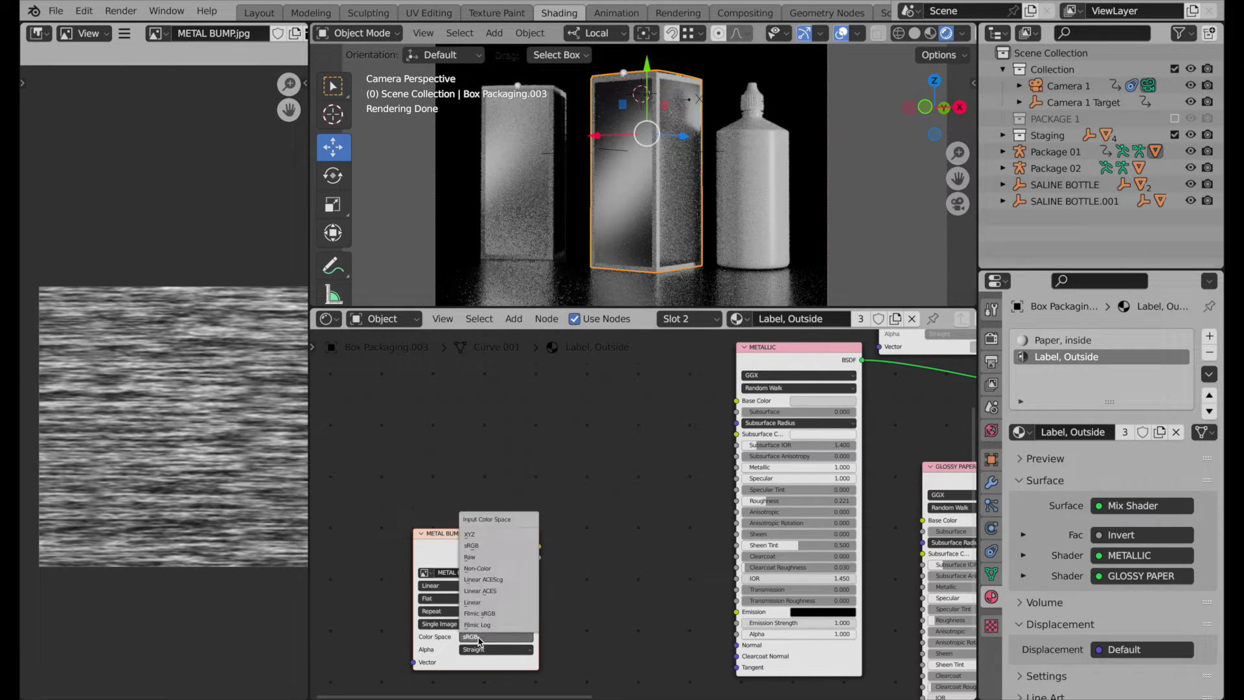
pyautogui.click(483, 569)
pyautogui.scroll(3, 531, 542)
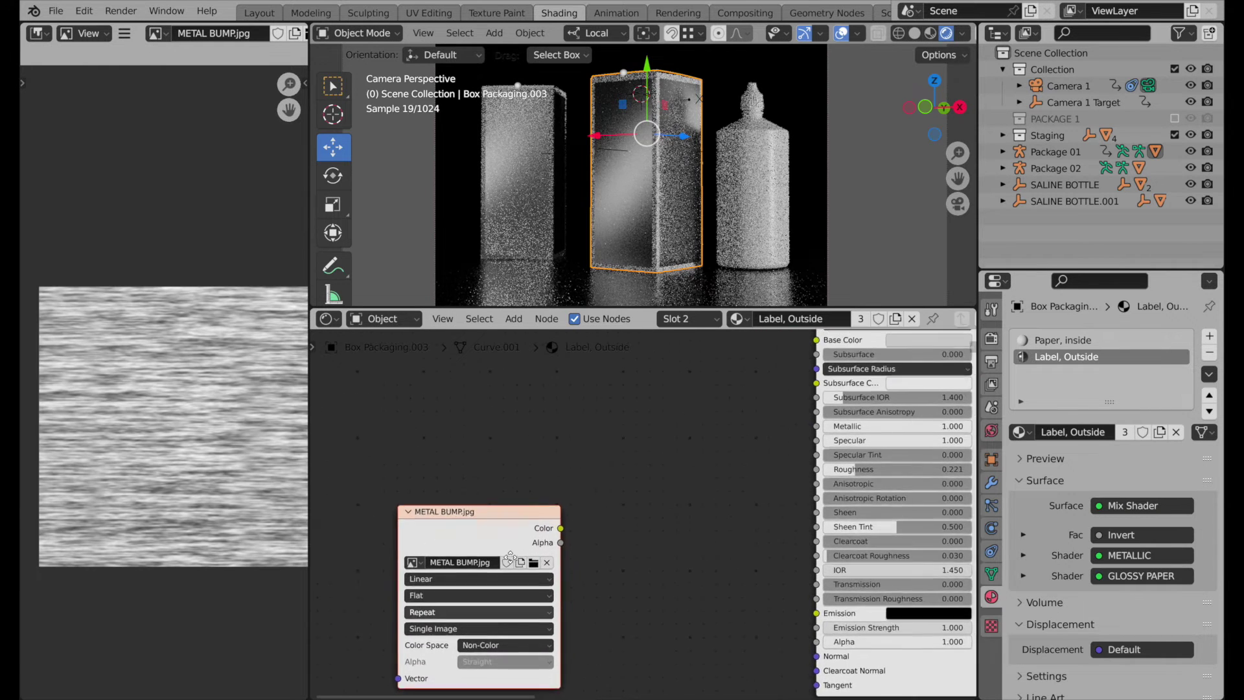
pyautogui.moveTo(530, 543); pyautogui.dragTo(501, 478, button='middle')
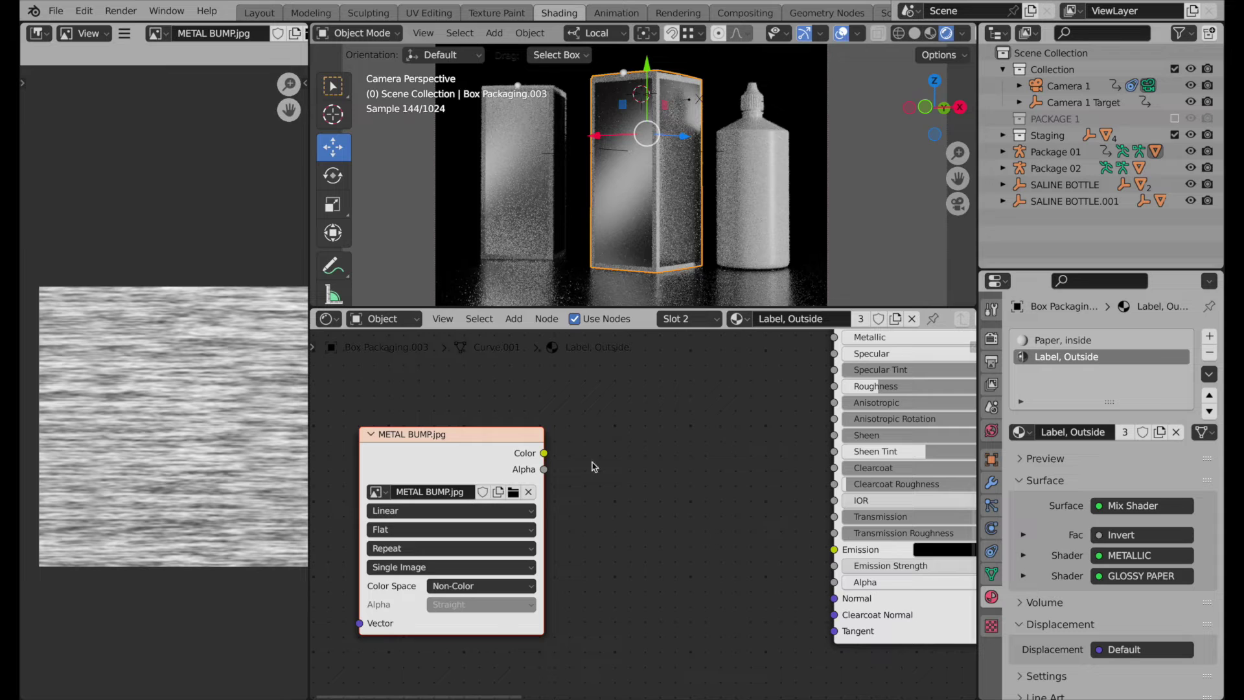
pyautogui.click(898, 33)
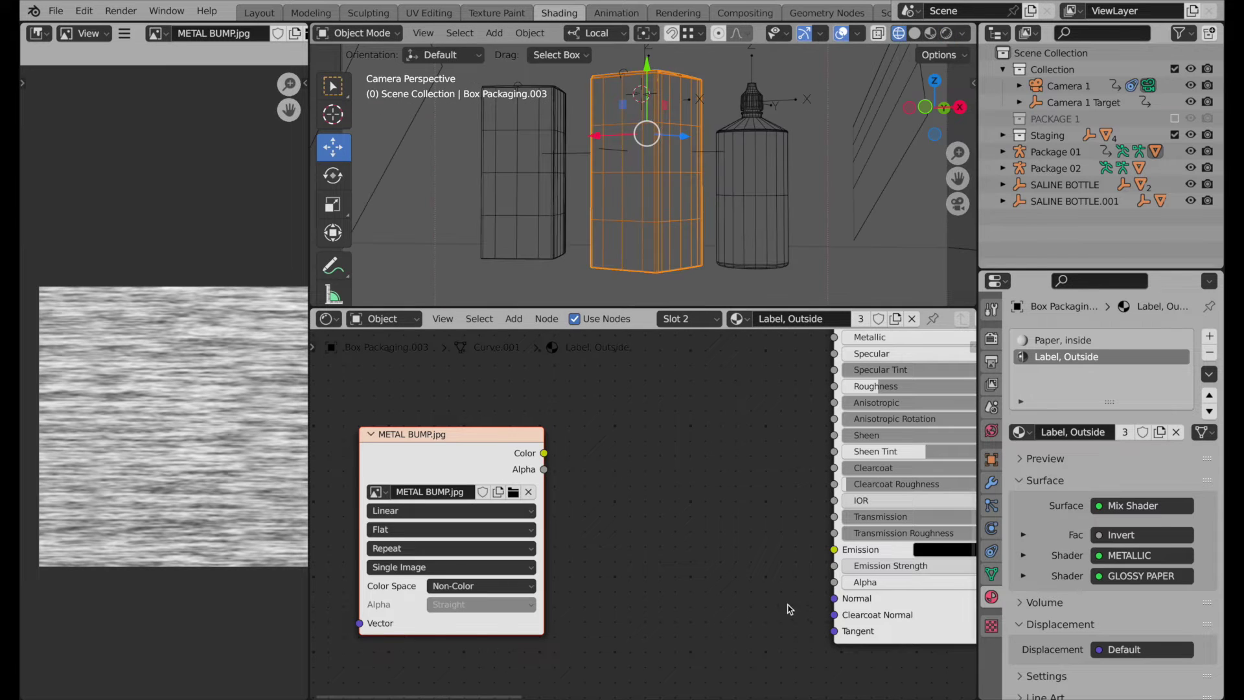
# Add a texture setup with Texture Coordinate and Mapping nodes to the METAL BUMP.jpg node.
pyautogui.moveTo(635, 494); pyautogui.dragTo(813, 503, button='middle')
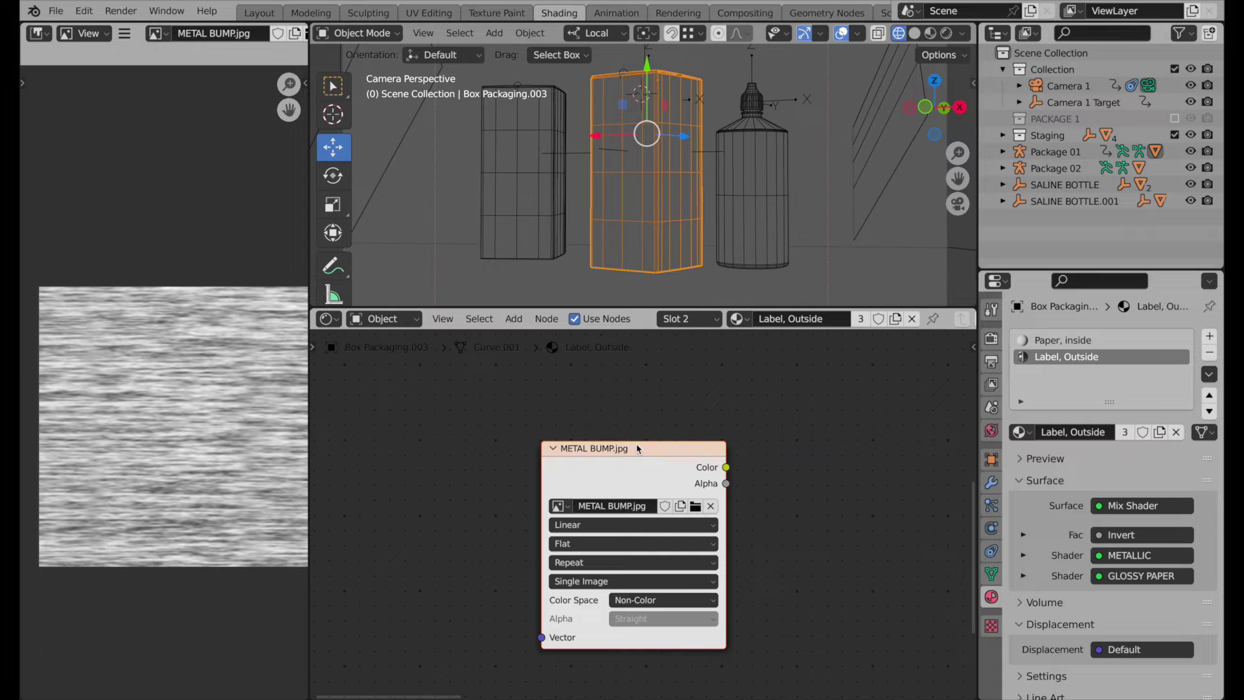
pyautogui.hotkey('shift', 'w')
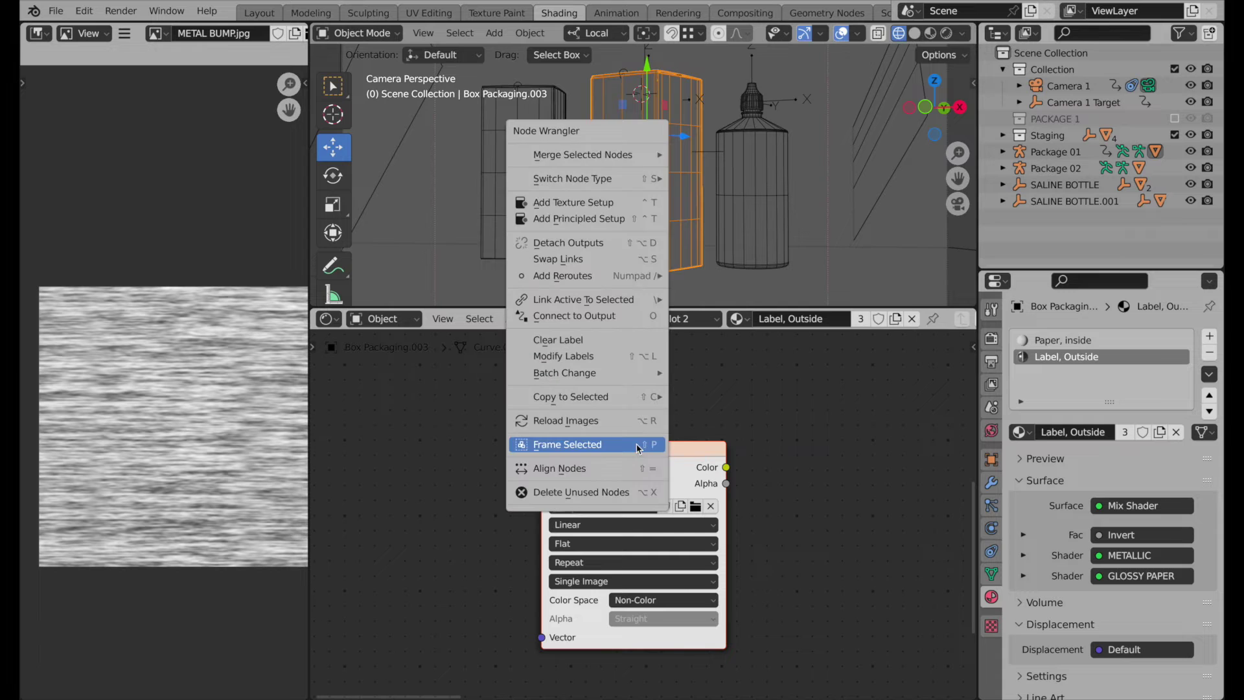
pyautogui.click(605, 205)
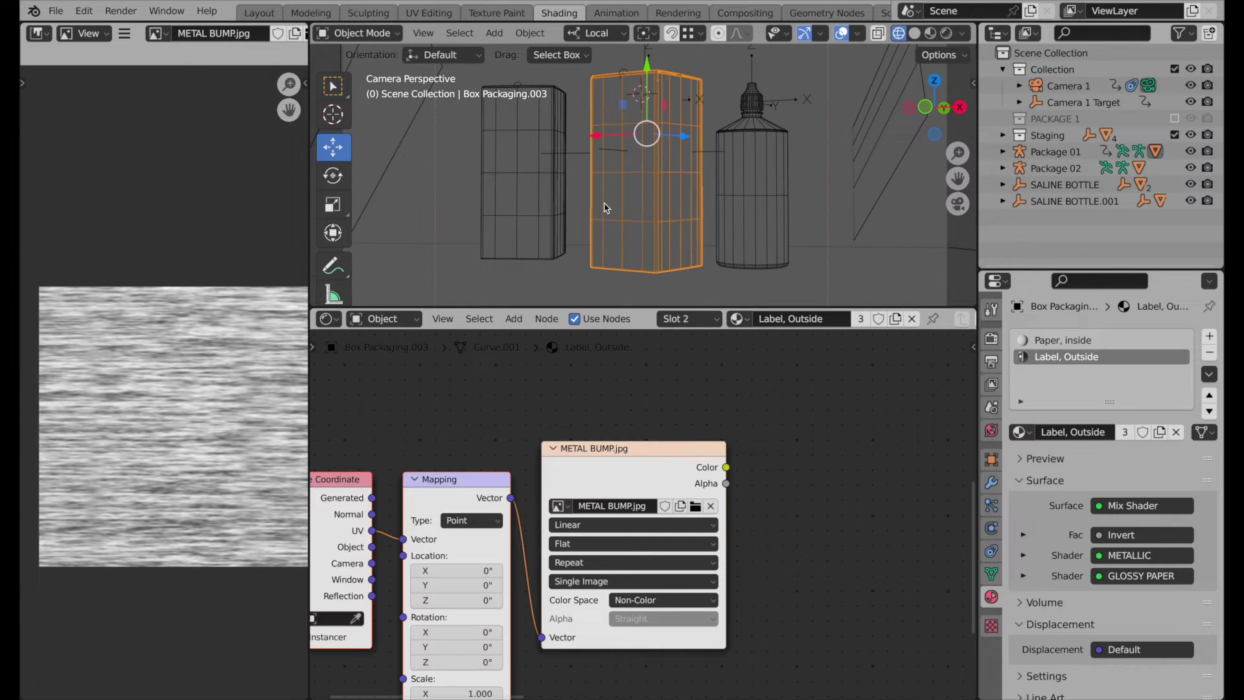
pyautogui.moveTo(507, 558); pyautogui.dragTo(537, 516, button='middle')
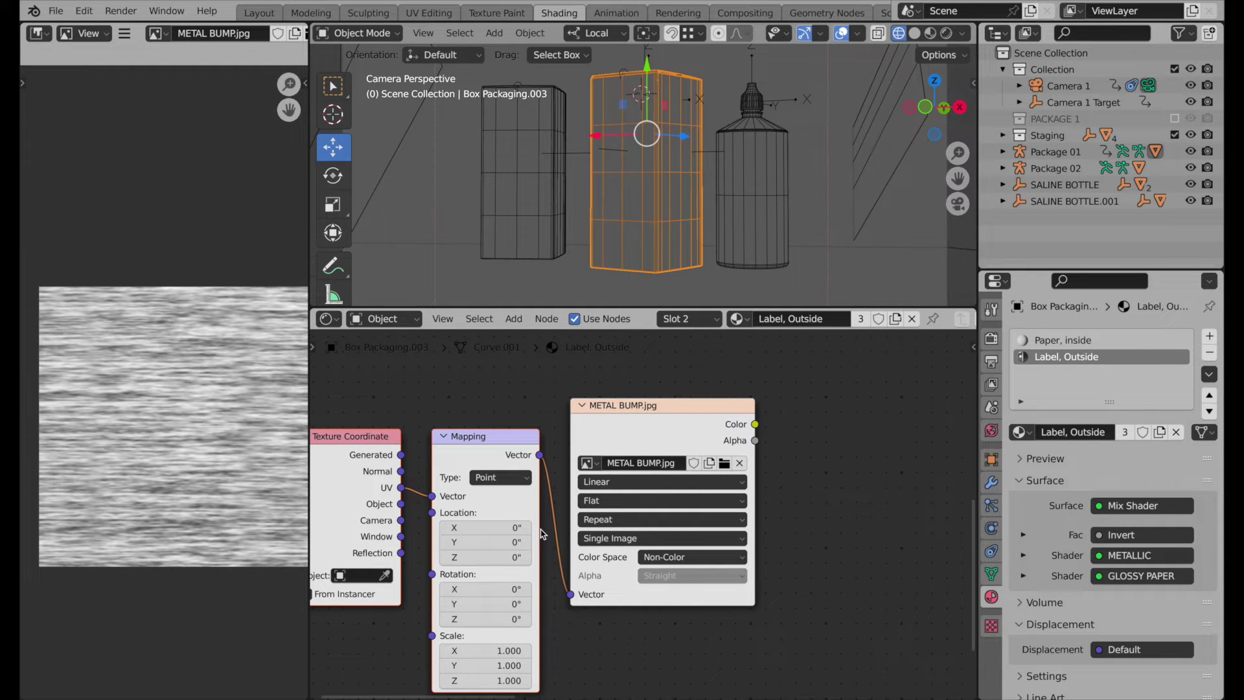
# Add a Bump node between the METAL BUMP.jpg node and the METALLIC shader.
pyautogui.moveTo(868, 530); pyautogui.dragTo(632, 518, button='middle')
pyautogui.click(512, 319)
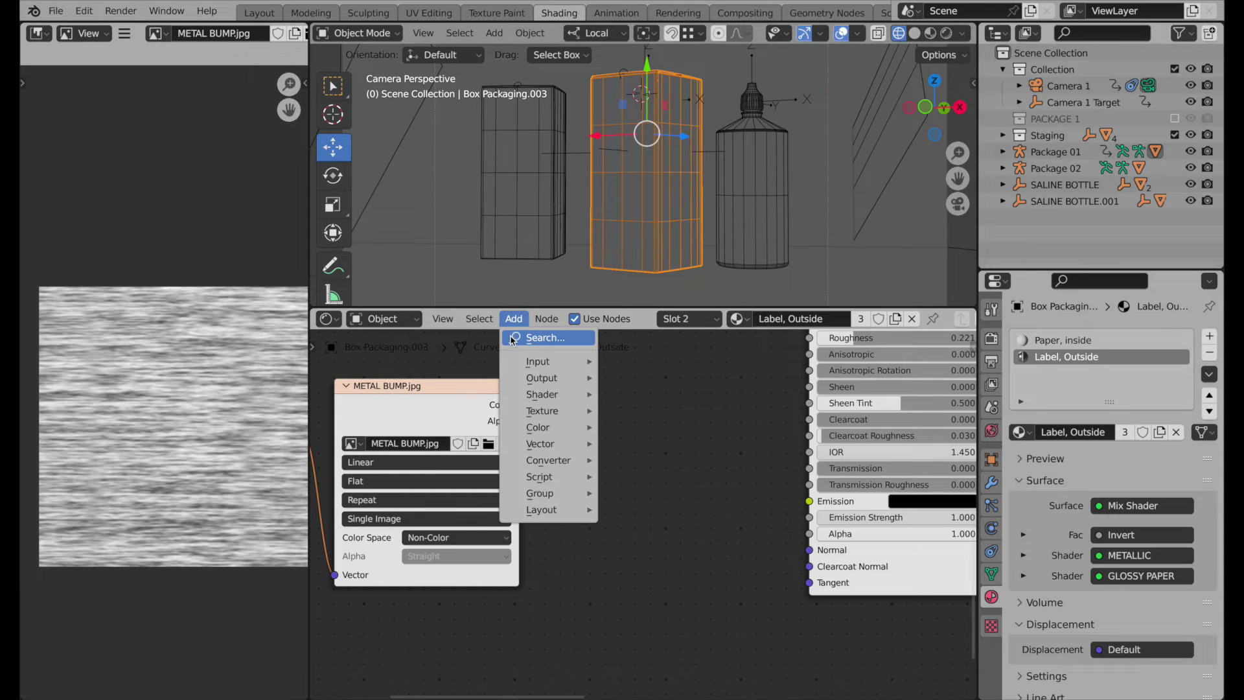
pyautogui.click(512, 338)
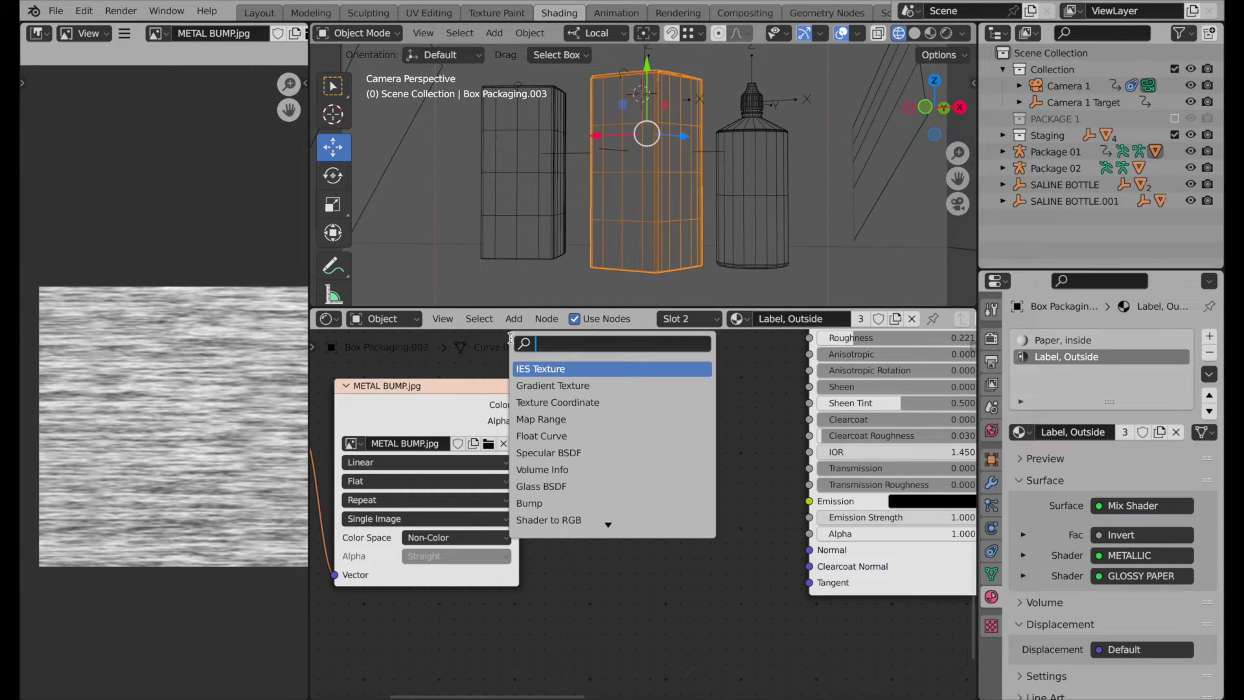
pyautogui.write('bump')
pyautogui.press('Return')
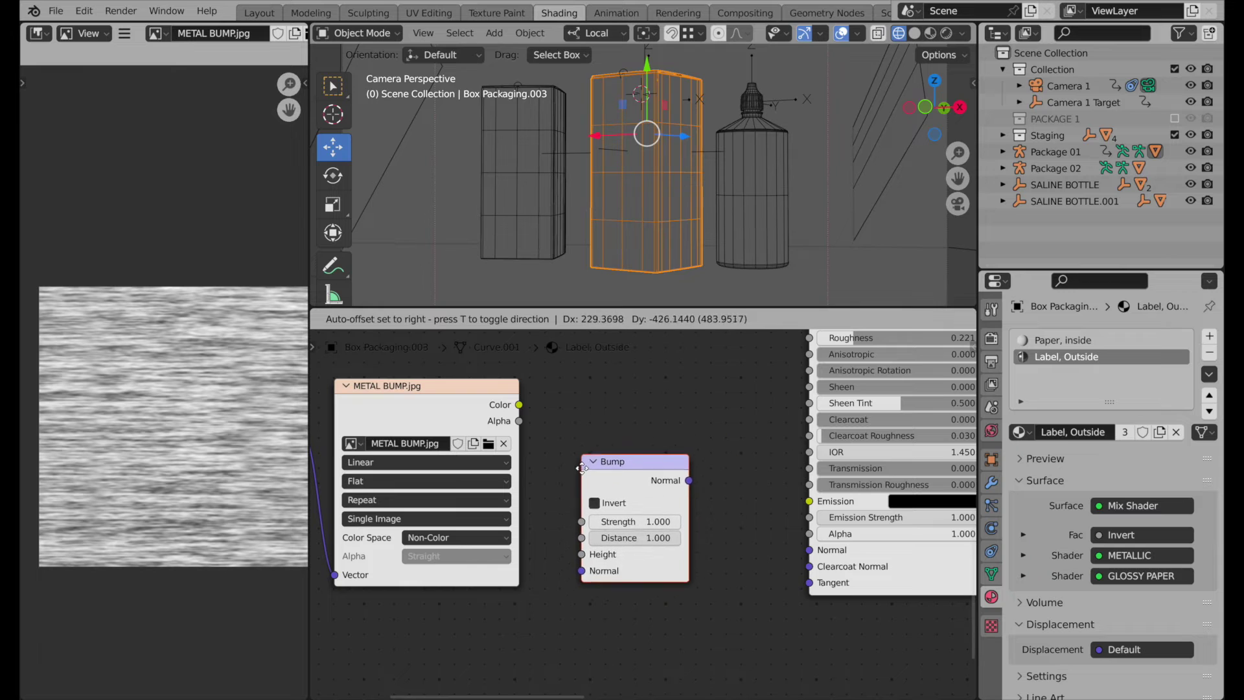
pyautogui.click(589, 460)
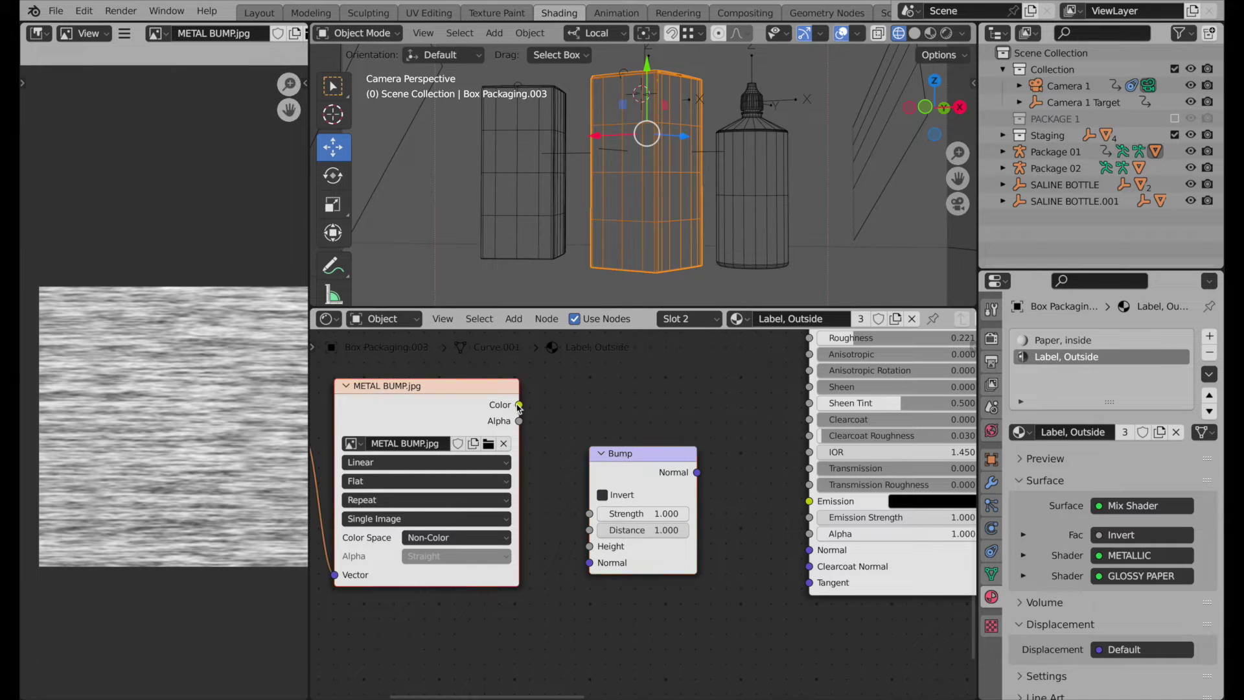
# Connect METAL BUMP.jpg's Color to Bump Height and Bump's Normal to the METALLIC shader's Normal, and briefly preview the rendered result.
pyautogui.moveTo(519, 405); pyautogui.dragTo(587, 547)
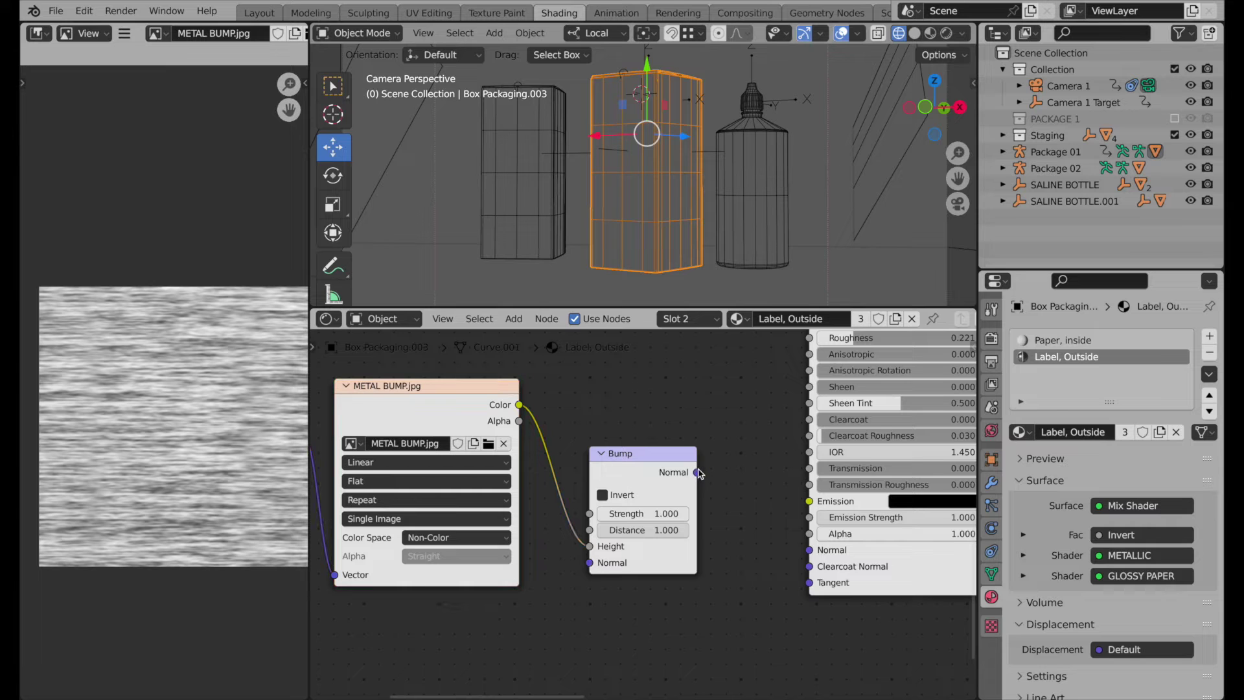
pyautogui.moveTo(697, 472); pyautogui.dragTo(806, 550)
pyautogui.moveTo(602, 383); pyautogui.dragTo(616, 413, button='middle')
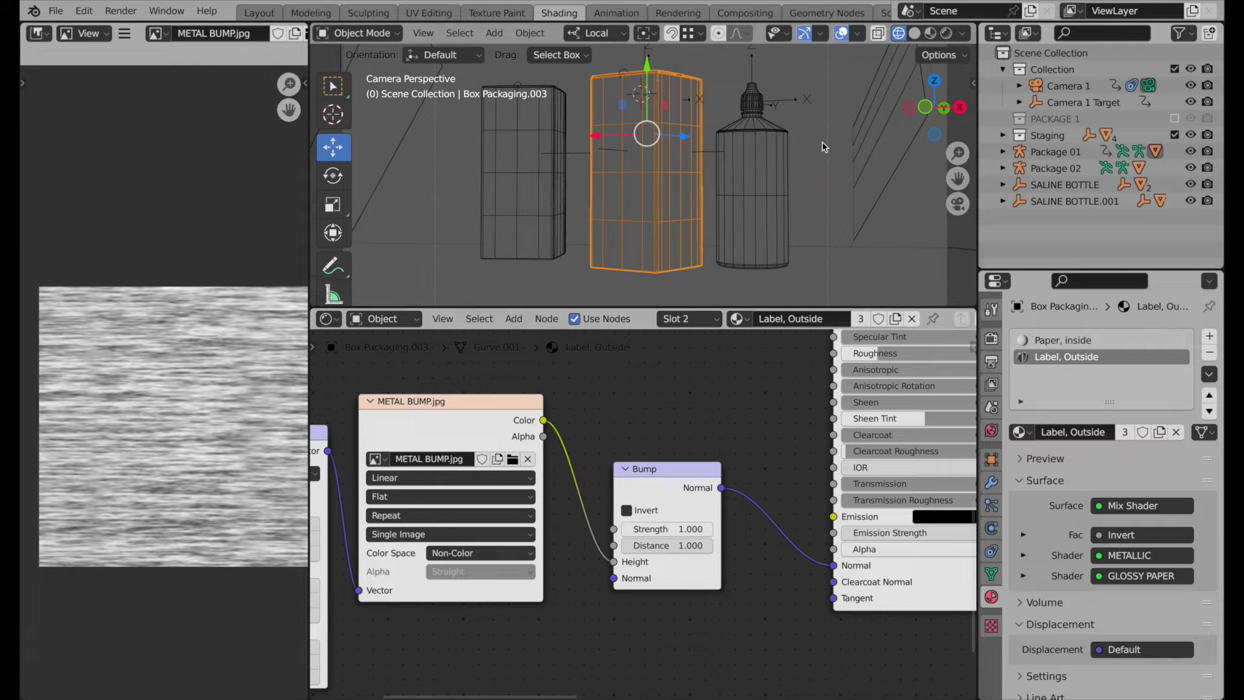
pyautogui.click(945, 34)
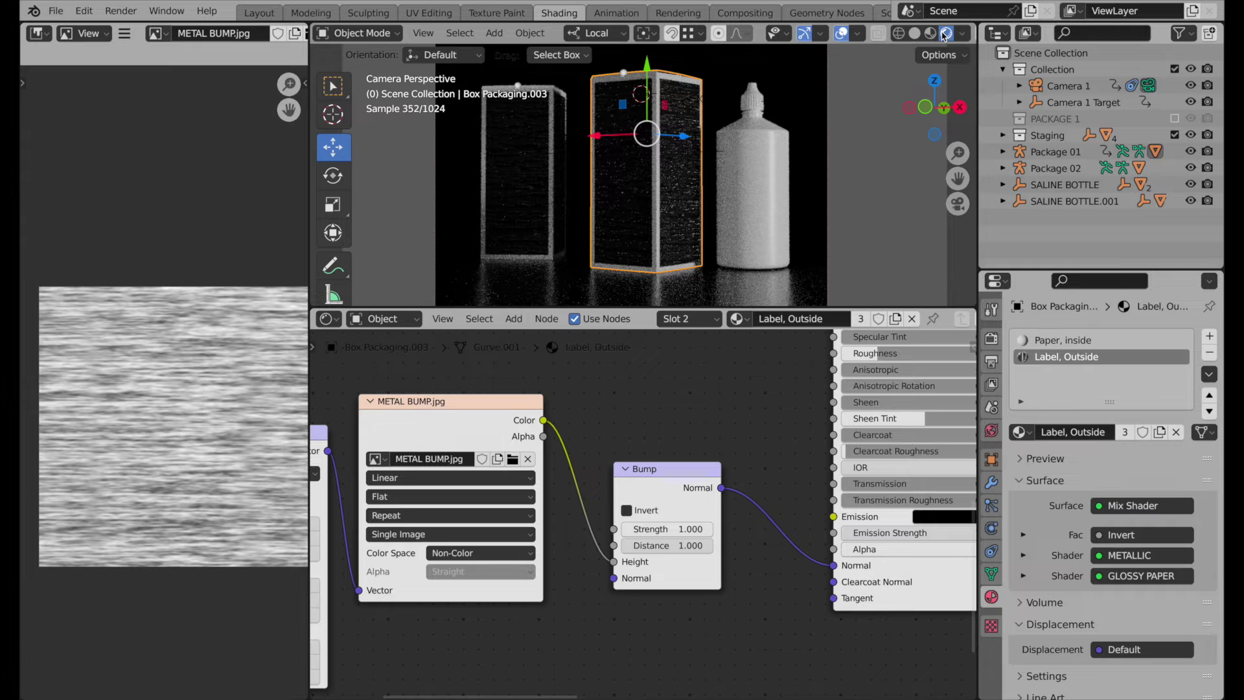
pyautogui.click(899, 34)
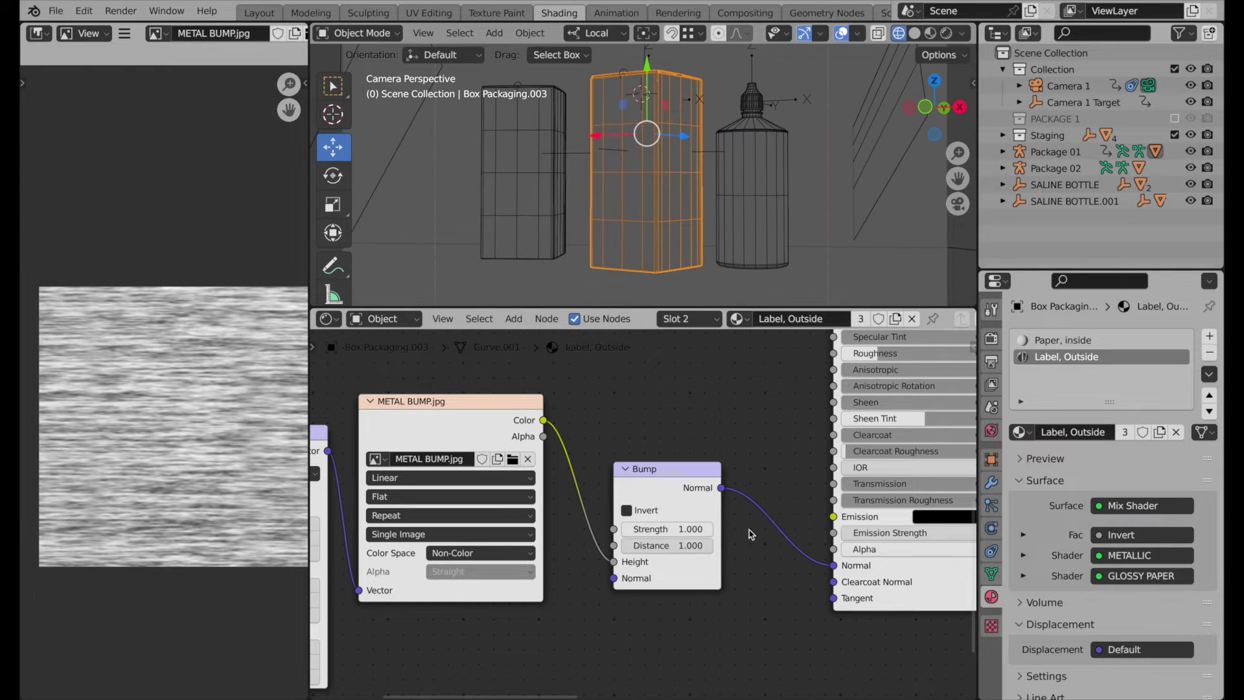
# Set the Bump node's Strength to 0.02 and show the viewport in rendered shading.
pyautogui.click(685, 530)
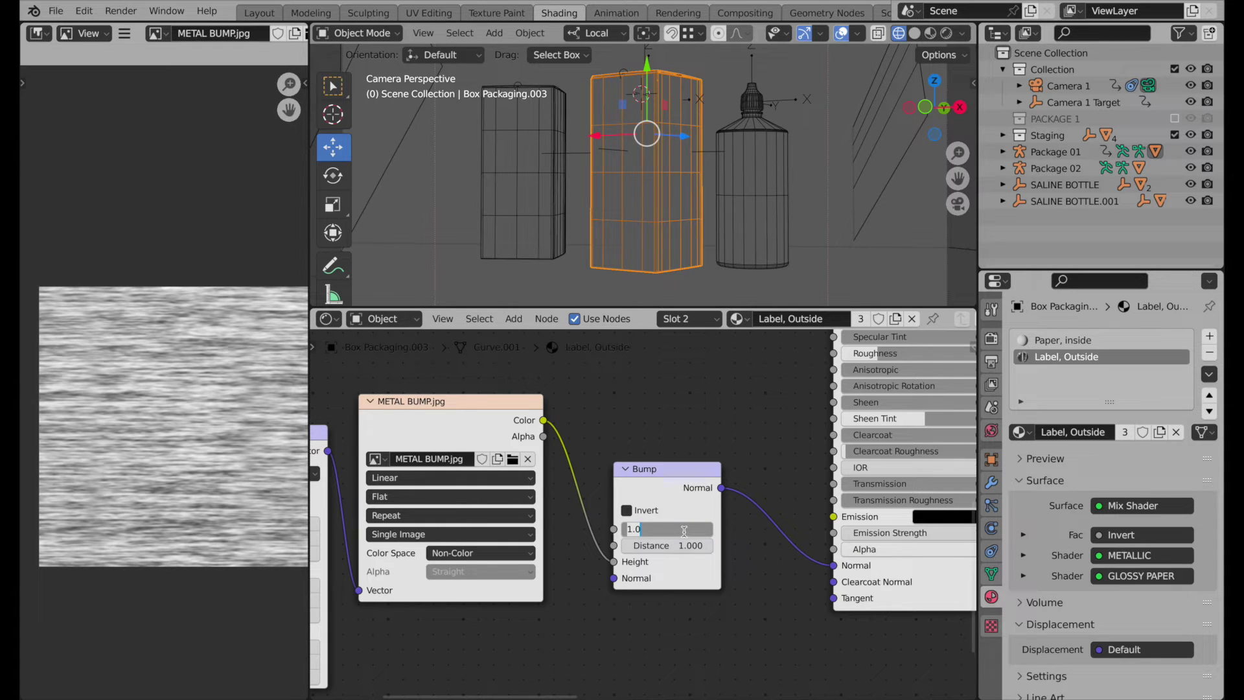
pyautogui.press('BackSpace')
pyautogui.write('.02')
pyautogui.press('Return')
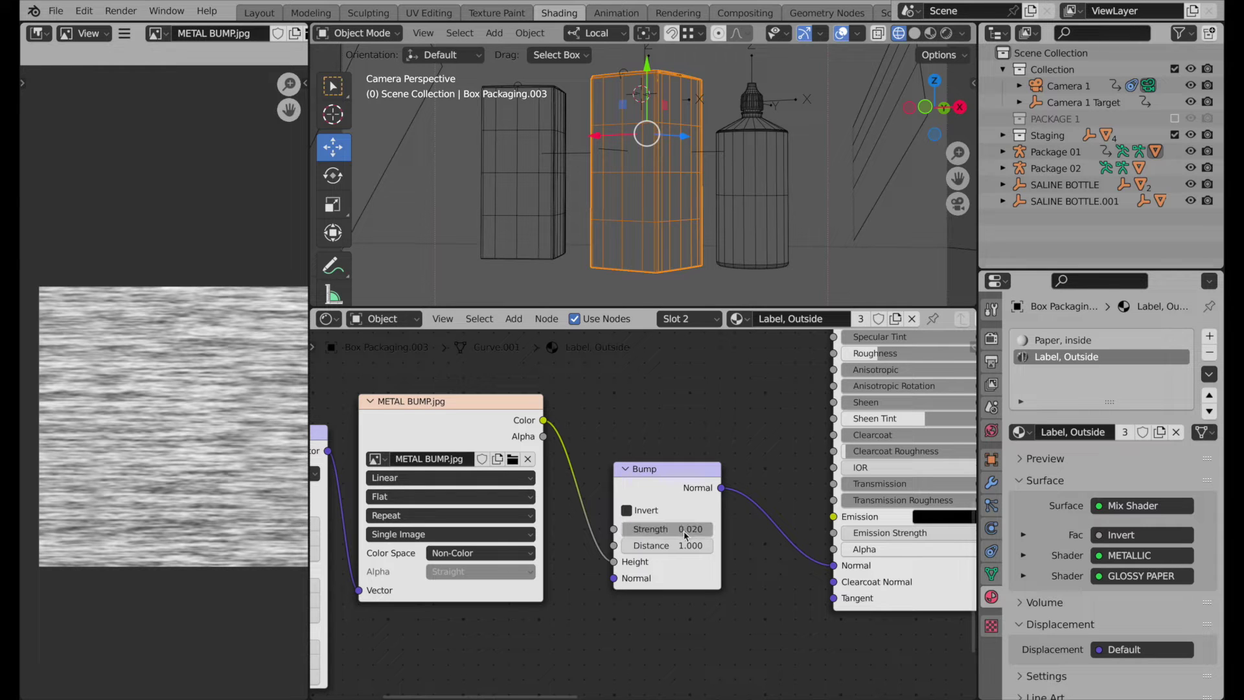
pyautogui.click(947, 36)
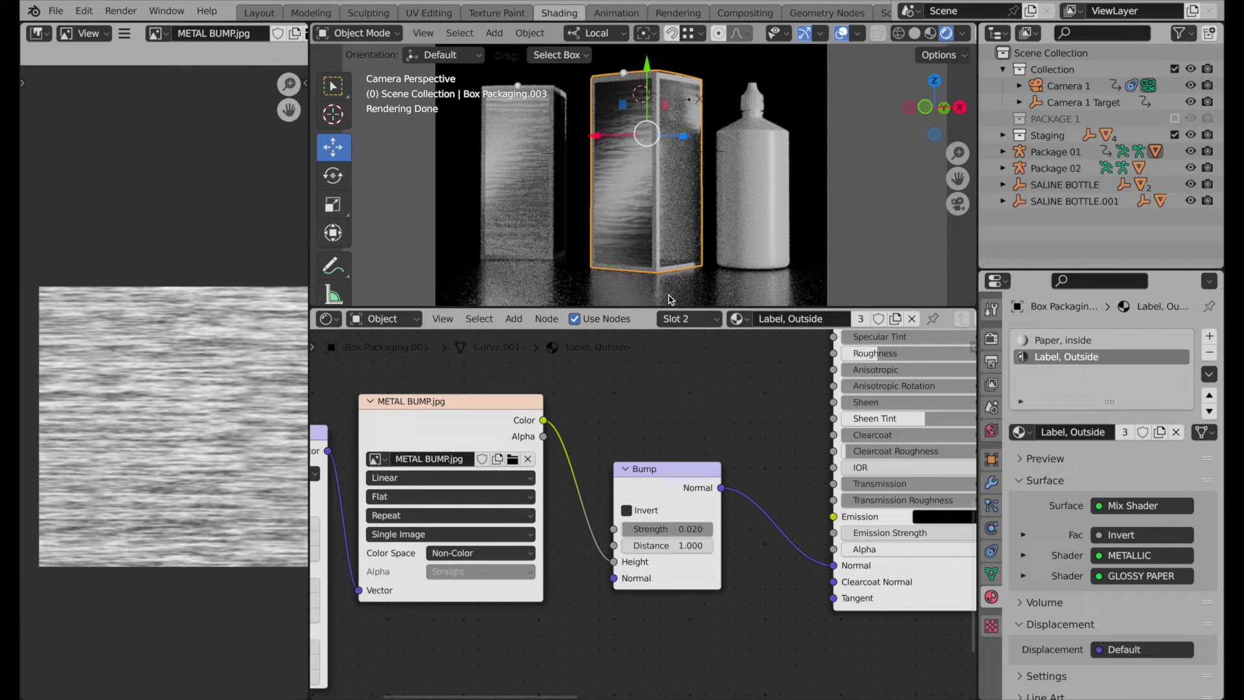
# Set the Mapping node's Scale to 8 in Y and 3 in X for the metal bump texture.
pyautogui.moveTo(433, 519); pyautogui.dragTo(705, 481, button='middle')
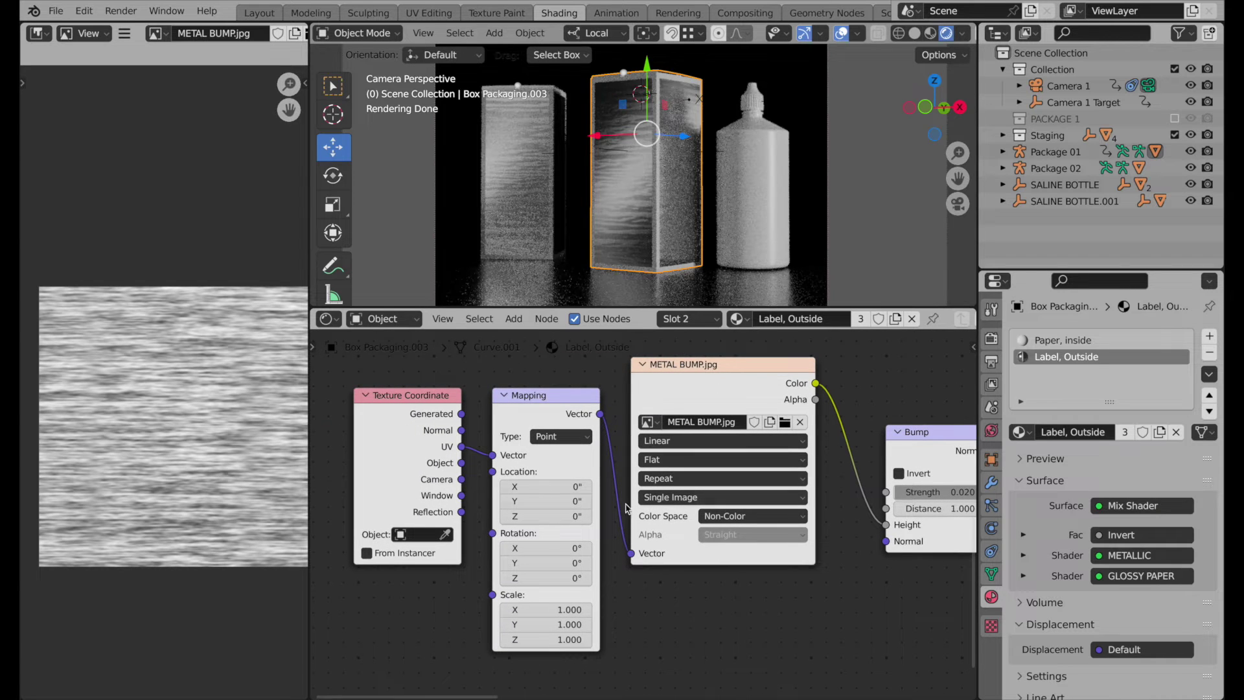
pyautogui.click(574, 625)
pyautogui.write('8')
pyautogui.press('Return')
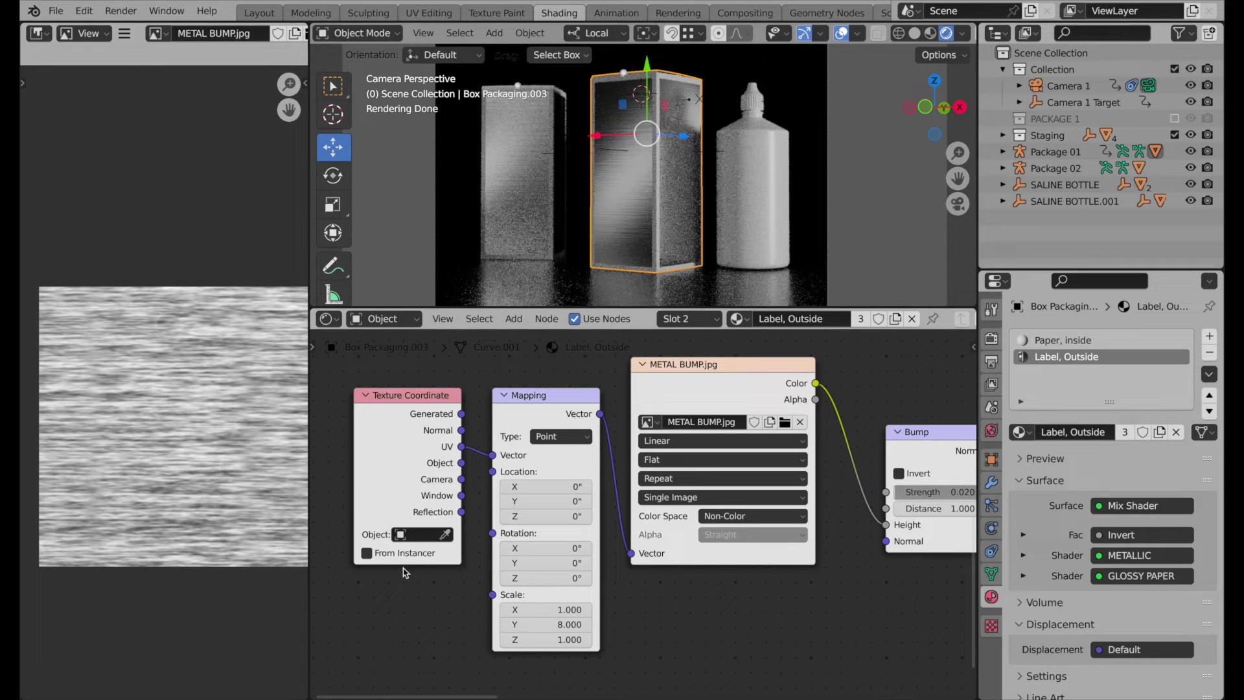
pyautogui.click(566, 609)
pyautogui.write('3')
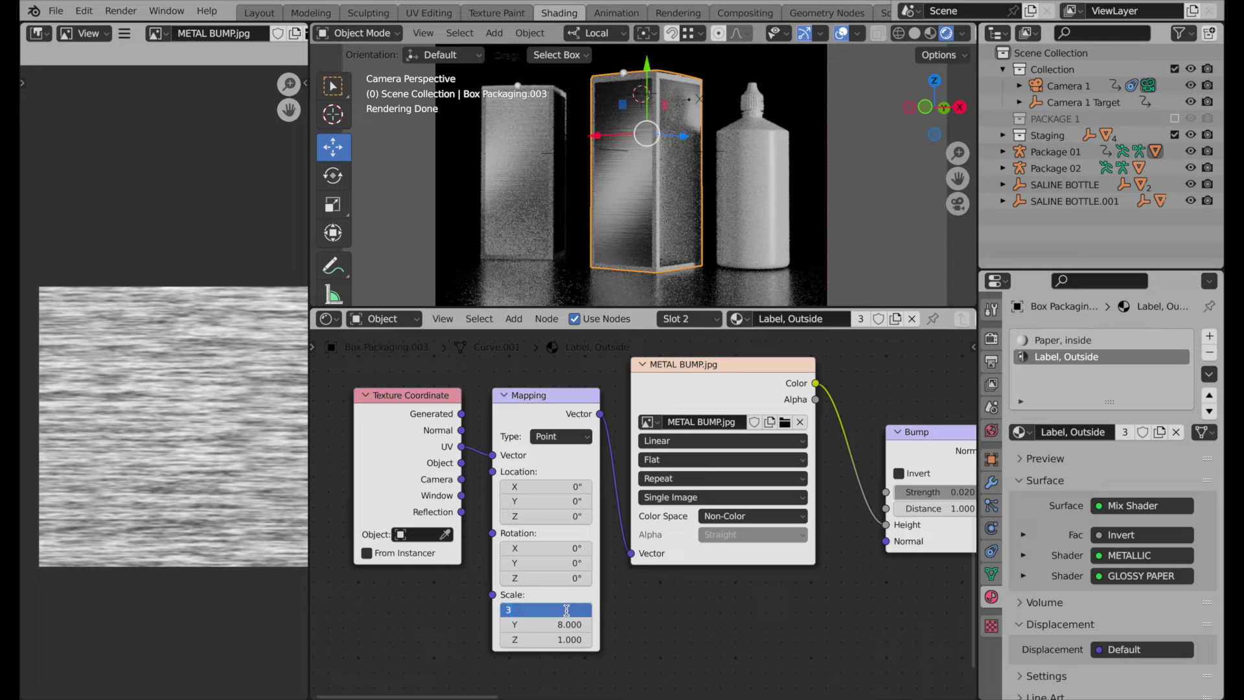
pyautogui.press('Return')
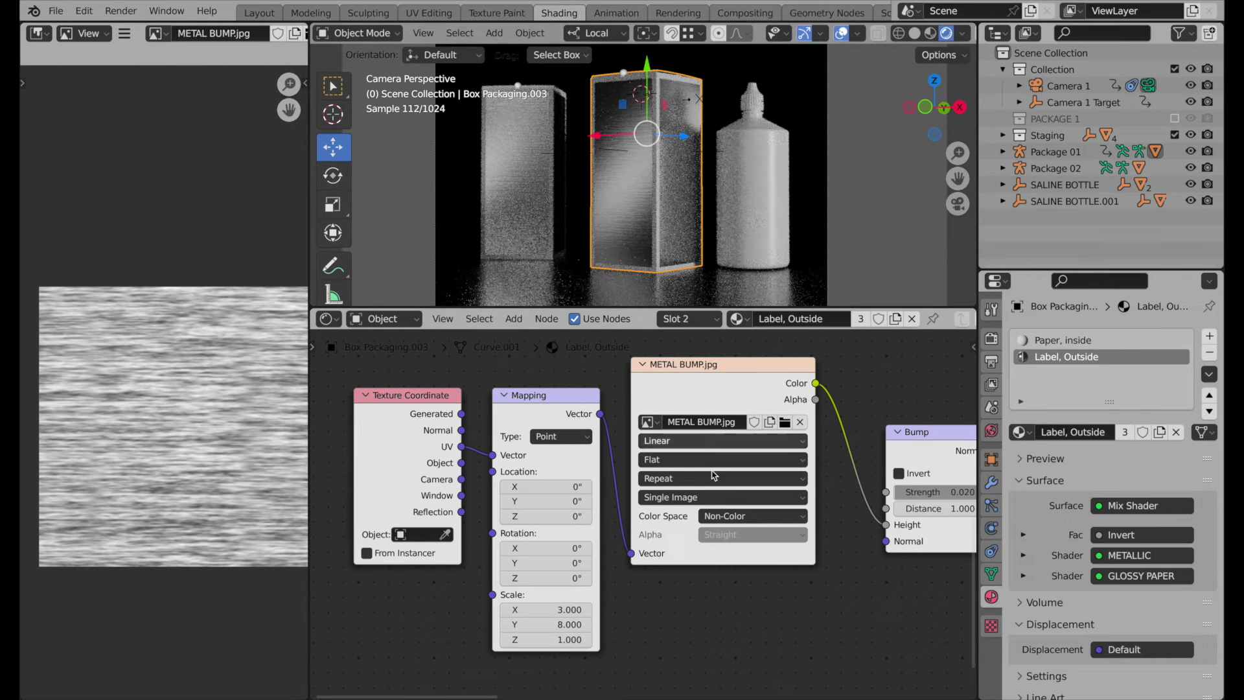
# Try a higher Bump Strength while viewing the packaging up close, and set it back to 0.02.
pyautogui.keyDown('ctrl'); pyautogui.hscroll(3, 735, 549); pyautogui.keyUp('ctrl')
pyautogui.keyDown('ctrl'); pyautogui.hscroll(10, 736, 555); pyautogui.keyUp('ctrl')
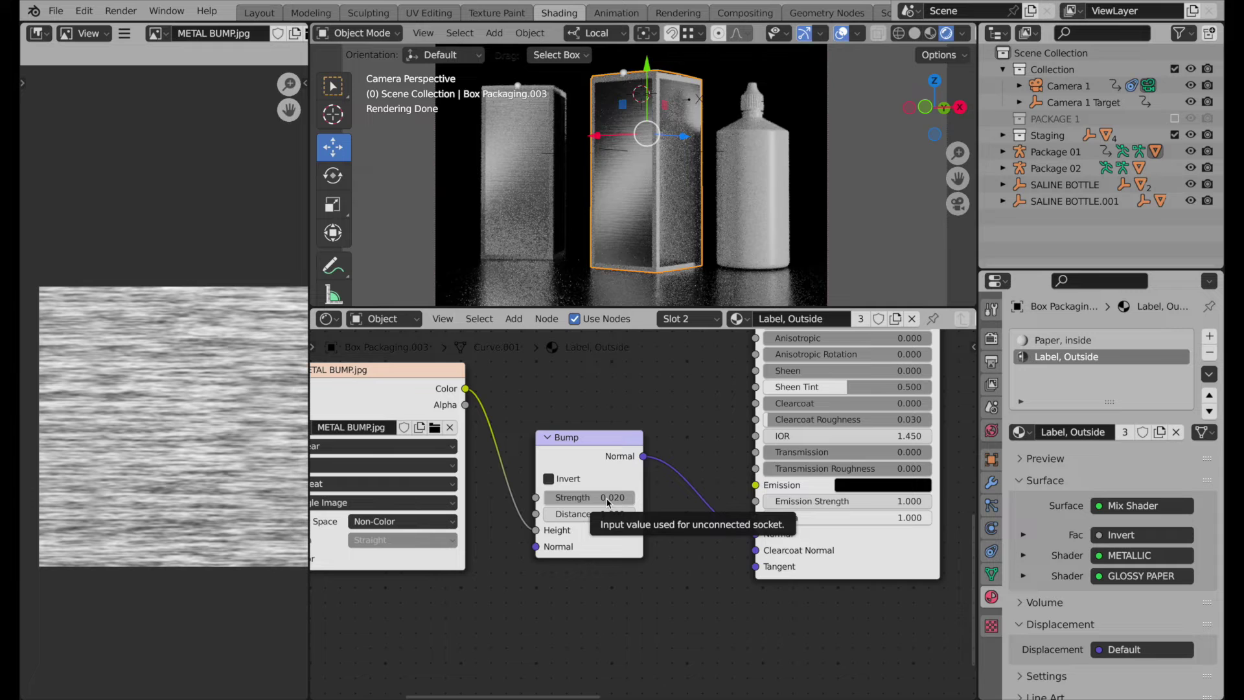
pyautogui.scroll(3, 697, 174)
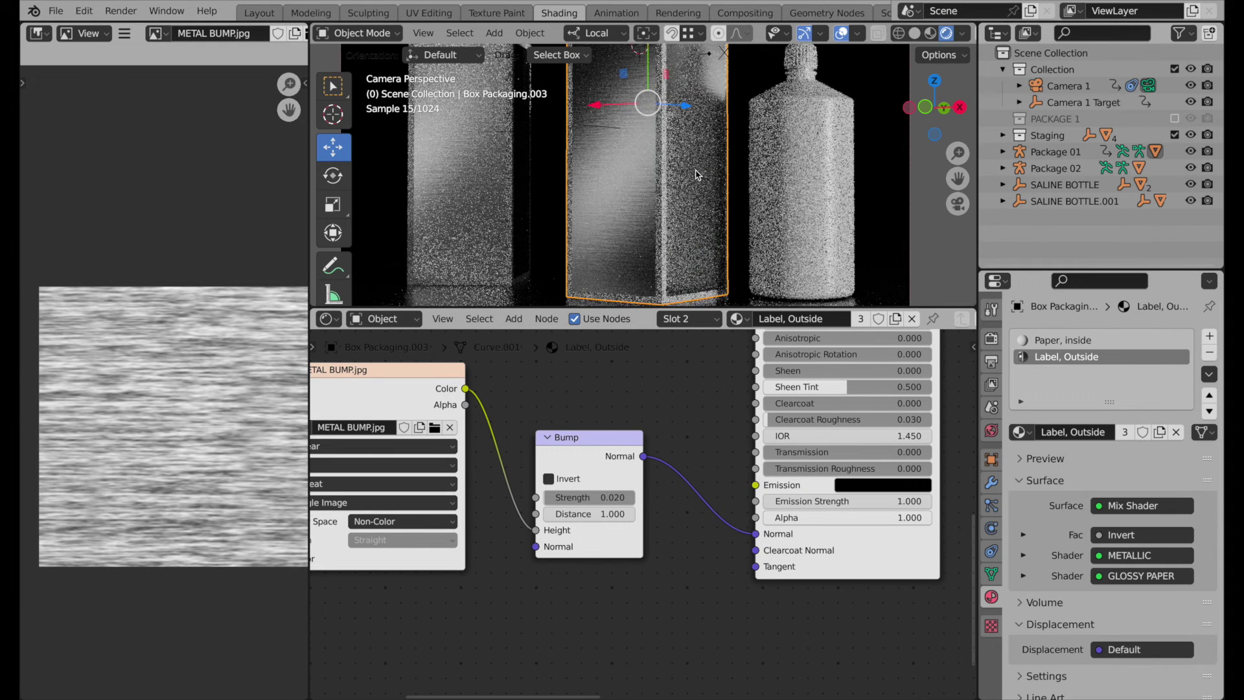
pyautogui.click(614, 498)
pyautogui.press('Return')
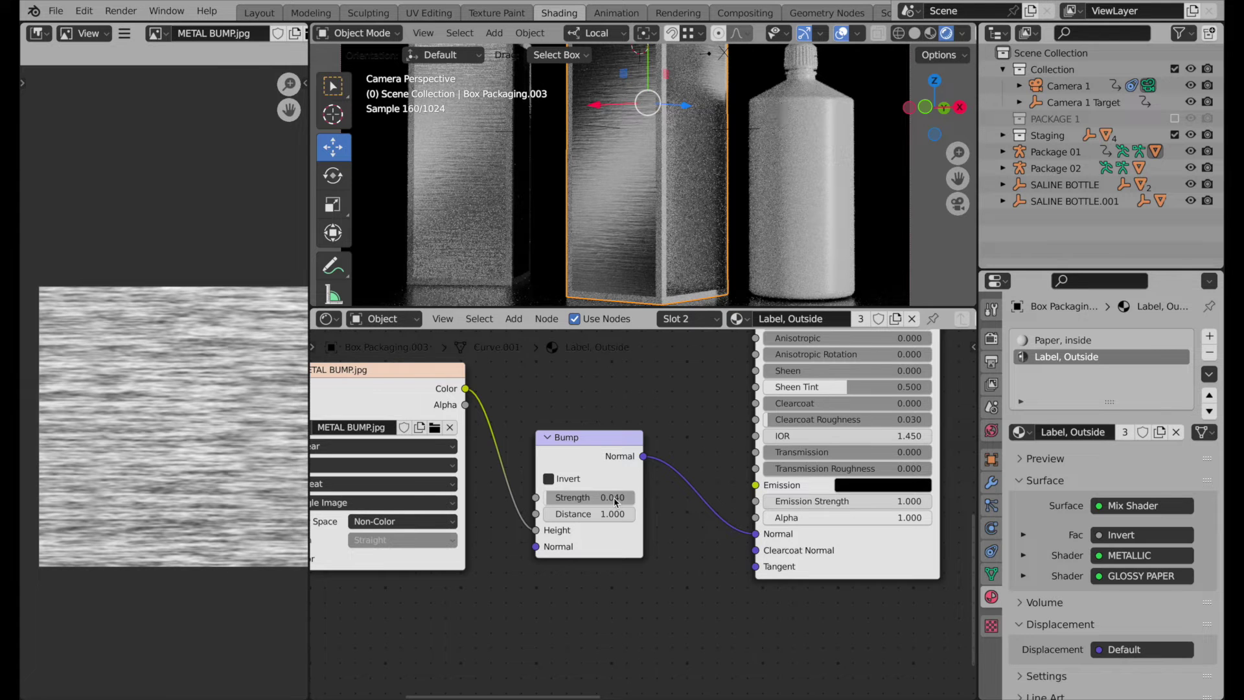
pyautogui.moveTo(613, 496); pyautogui.dragTo(600, 496)
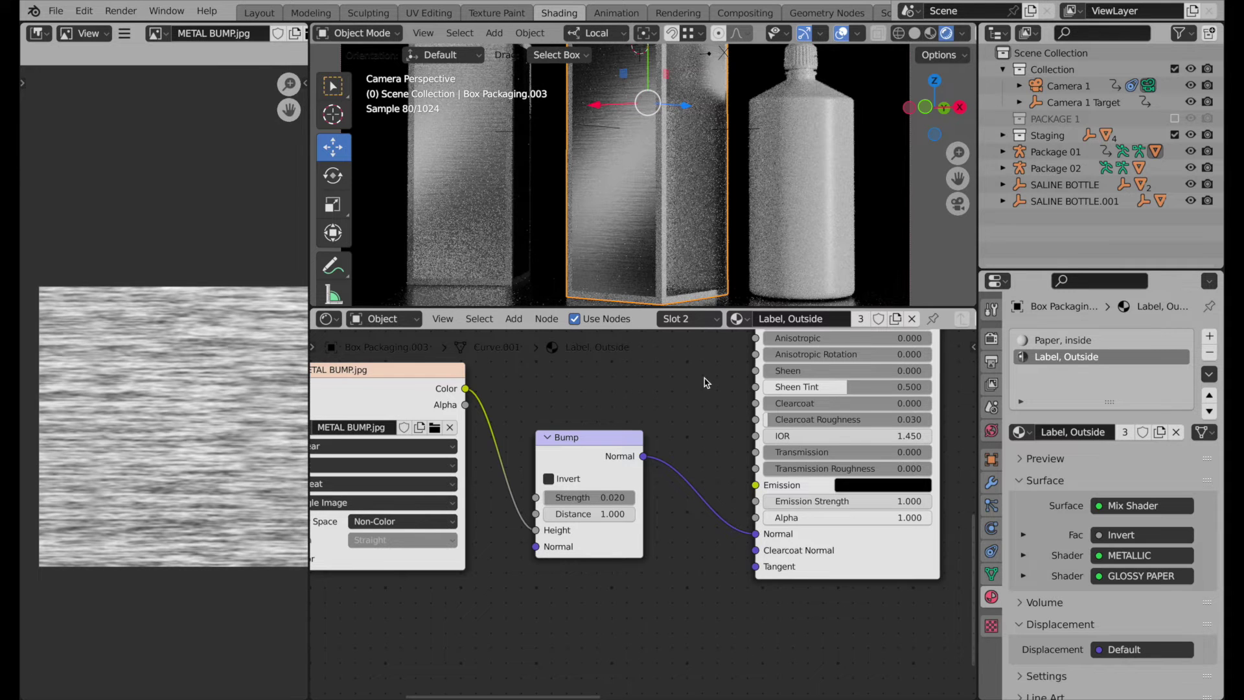
# Group all the paper and metal nodes, from Texture Coordinate through Mix Shader, into one frame, leaving out the Material Output.
pyautogui.scroll(-2, 706, 383)
pyautogui.moveTo(664, 431); pyautogui.dragTo(602, 572, button='middle')
pyautogui.scroll(-4, 539, 552)
pyautogui.moveTo(875, 361); pyautogui.dragTo(352, 679)
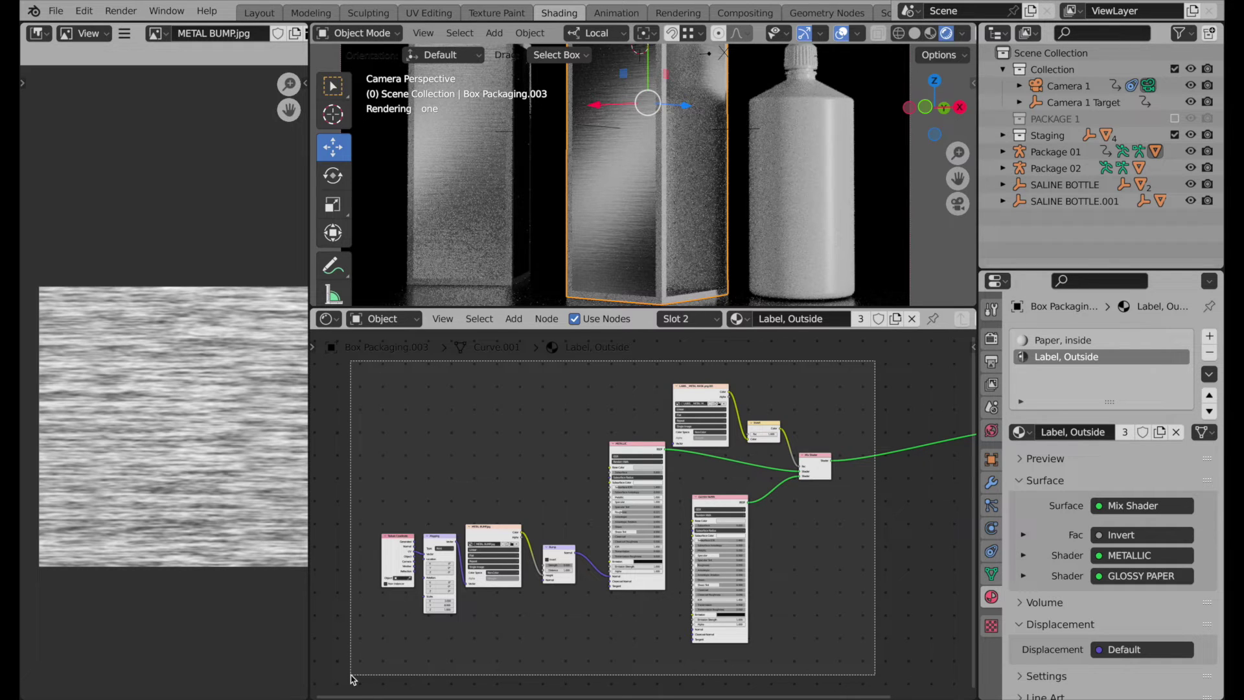
pyautogui.moveTo(352, 679); pyautogui.dragTo(352, 679)
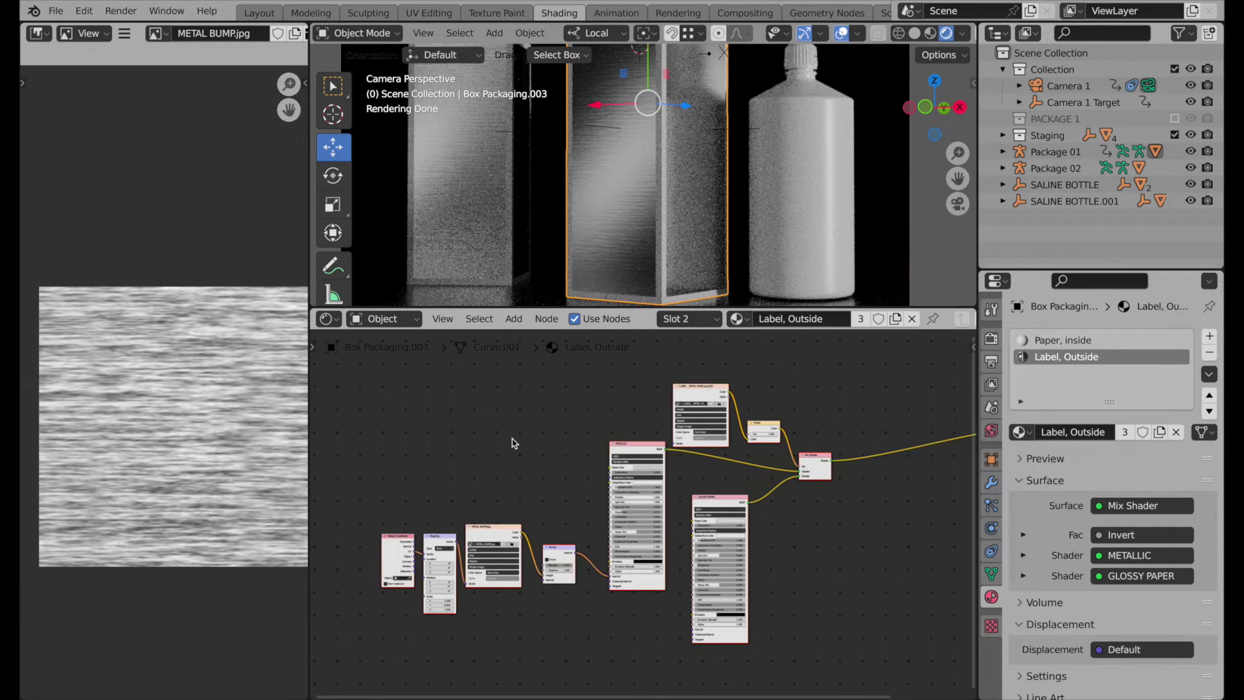
pyautogui.hotkey('shift', 'w')
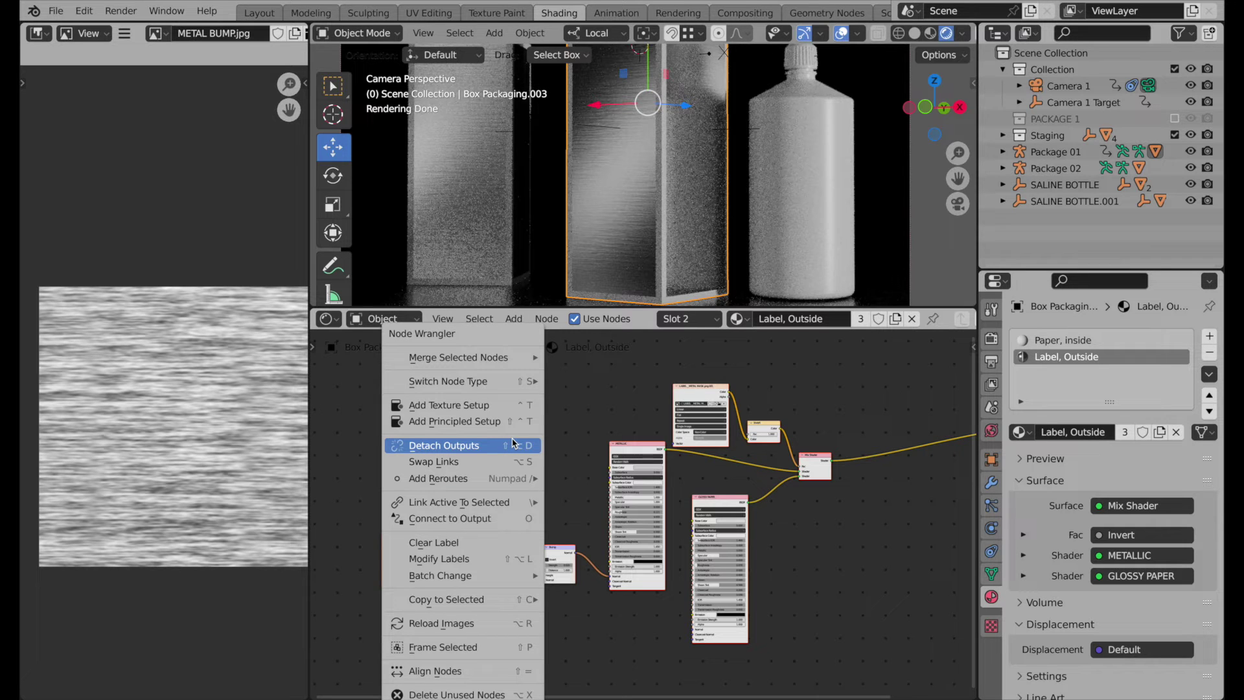
pyautogui.click(463, 647)
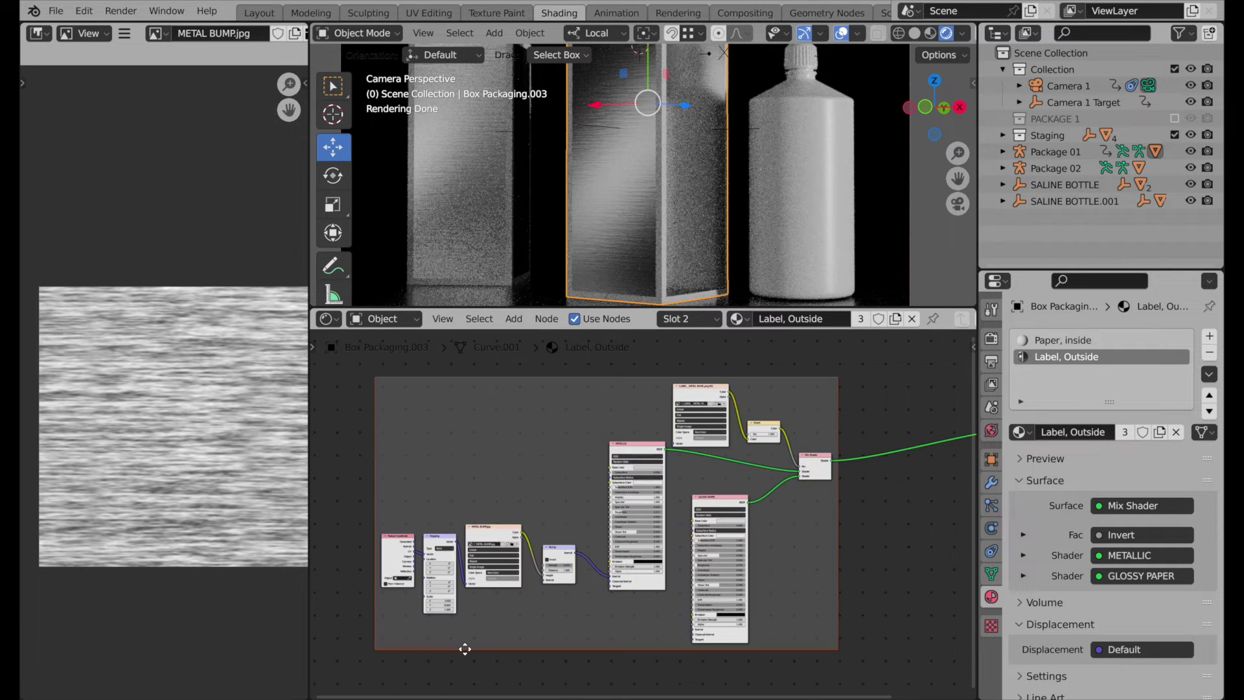
# Label the new node frame GLOSSY PAPER & METAL.
pyautogui.rightClick(557, 386)
pyautogui.click(557, 386)
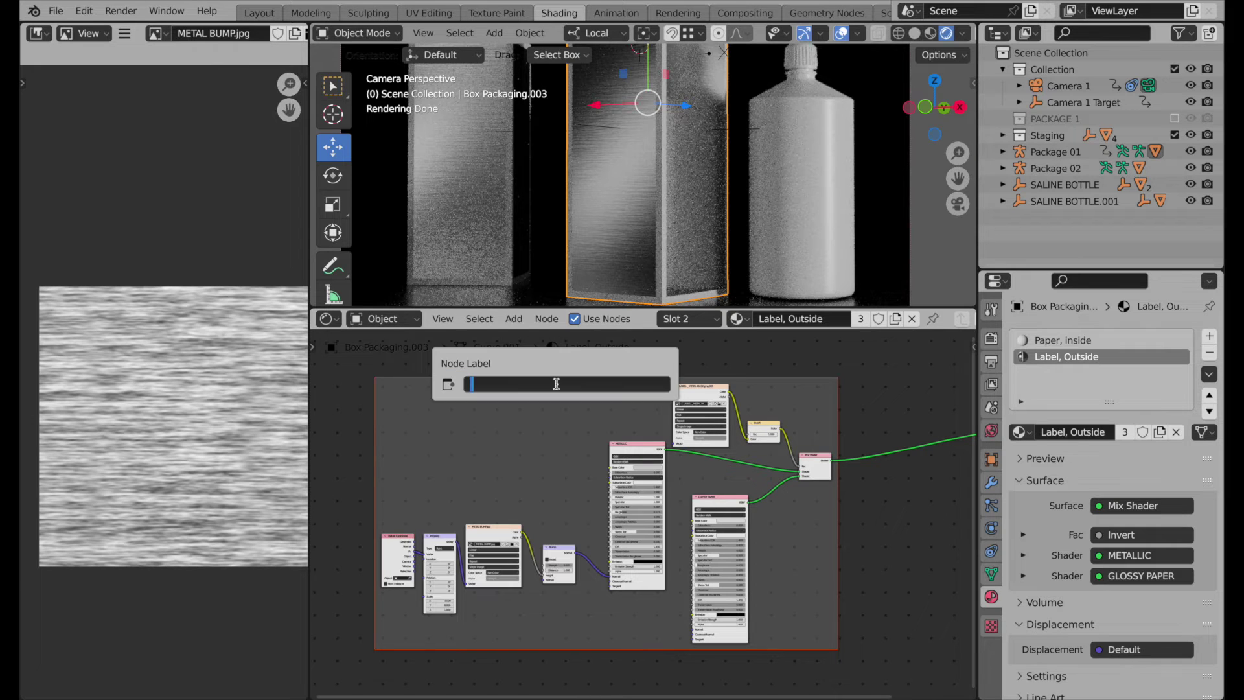
pyautogui.write('GLOSSY PAPER & METAL')
pyautogui.press('Return')
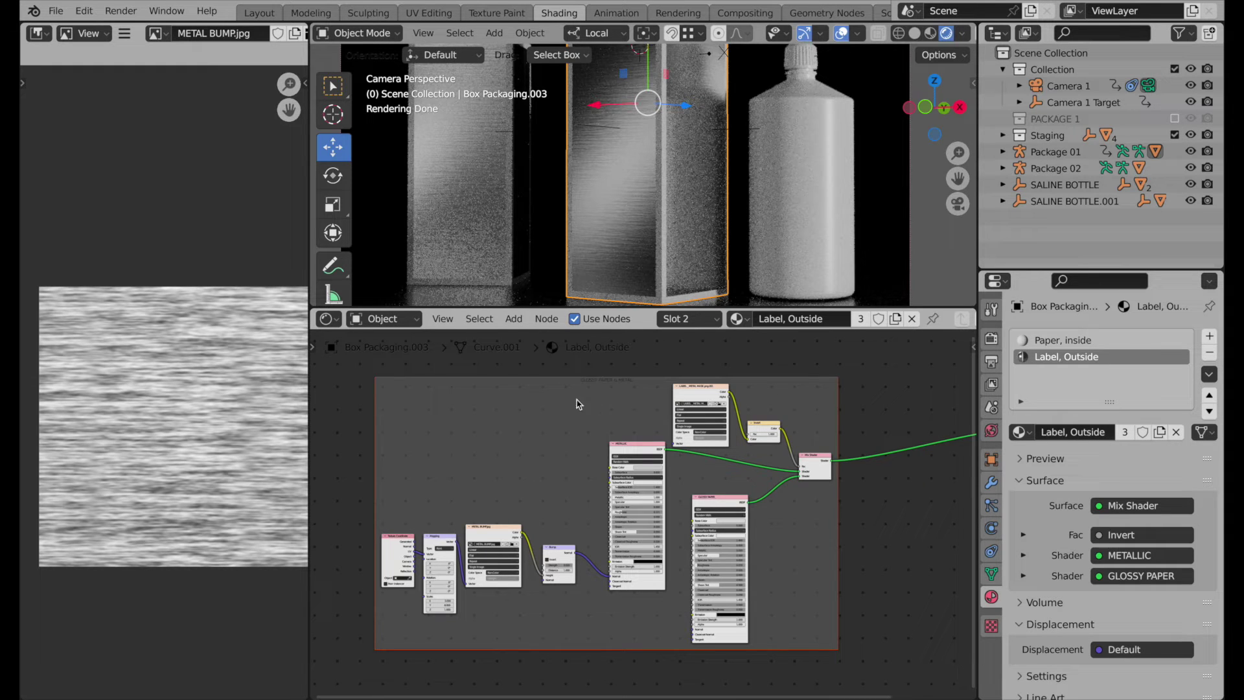
# Select all nodes in the GLOSSY PAPER & METAL frame and move them away from the Material Output to free up space.
pyautogui.scroll(4, 616, 389)
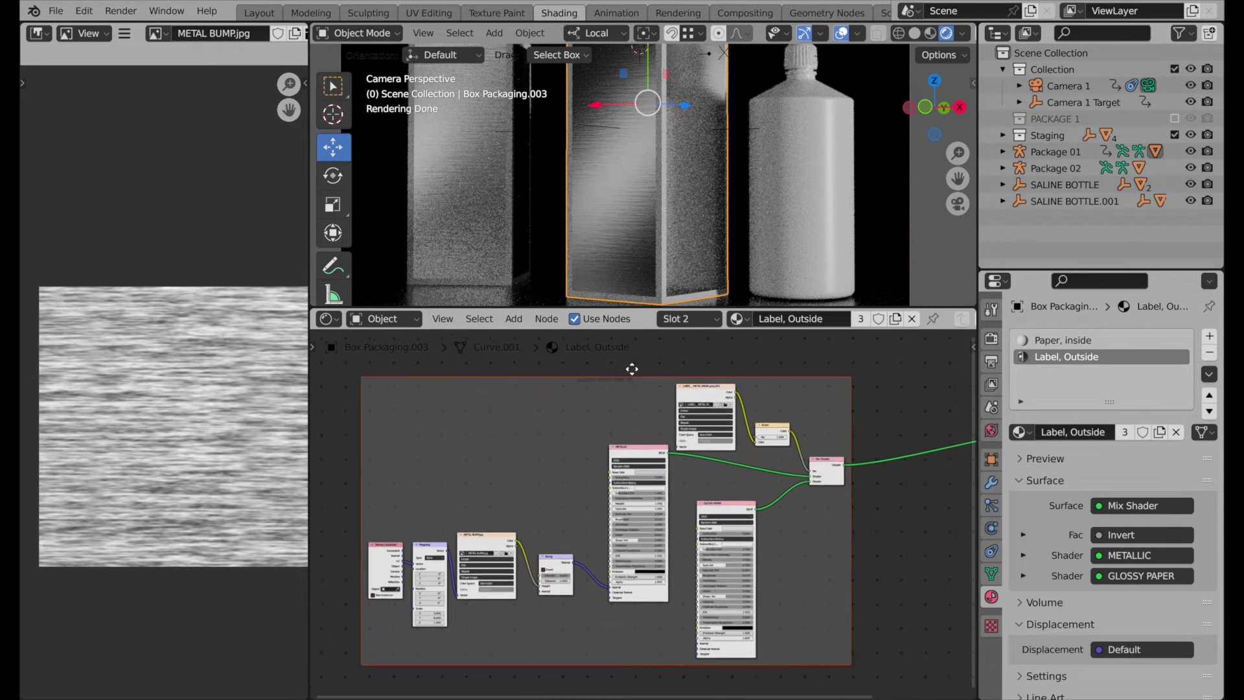
pyautogui.scroll(-4, 627, 359)
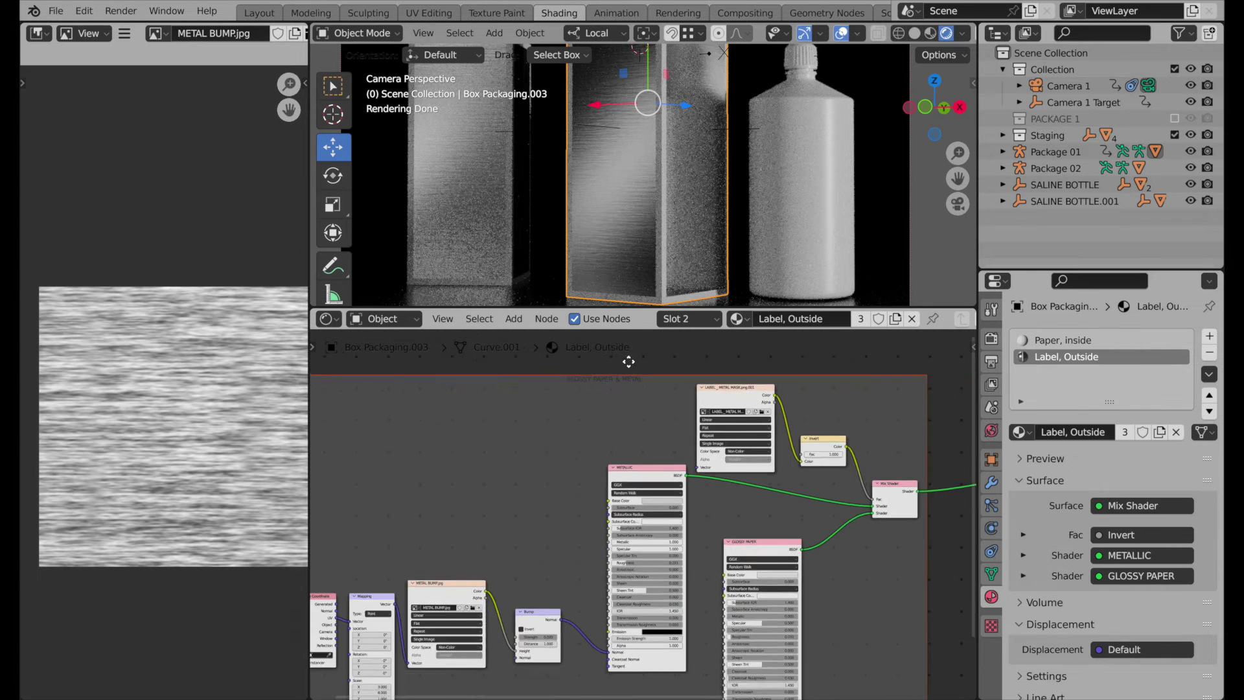
pyautogui.scroll(-3, 502, 414)
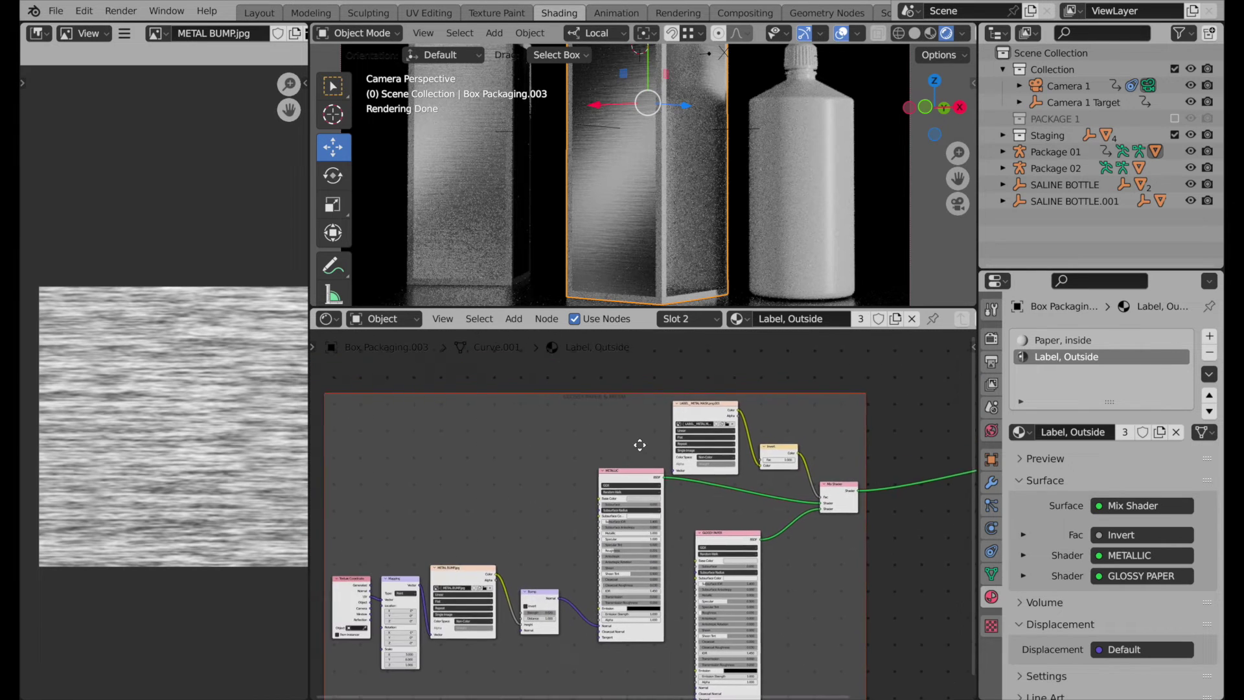
pyautogui.moveTo(821, 385); pyautogui.dragTo(365, 647)
pyautogui.moveTo(683, 414); pyautogui.dragTo(476, 496)
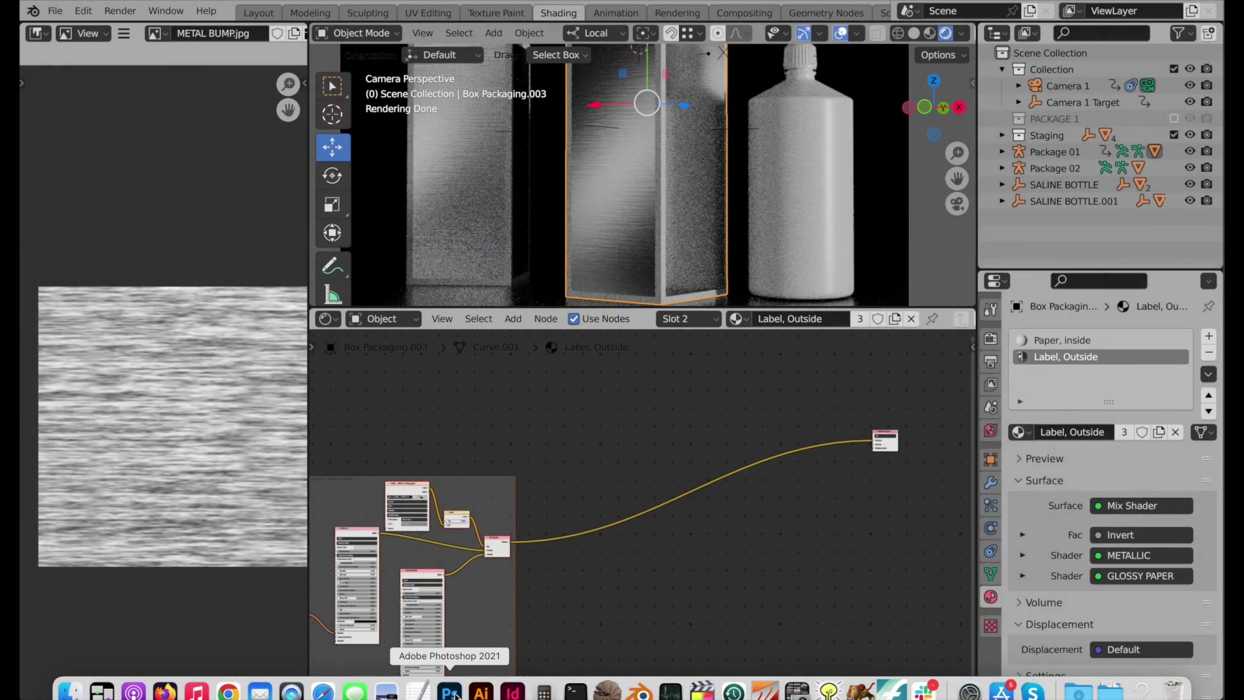
# Switch to Photoshop and zoom out on LABEL COMPOSITE.psd to view the color and type artwork.
pyautogui.click(461, 688)
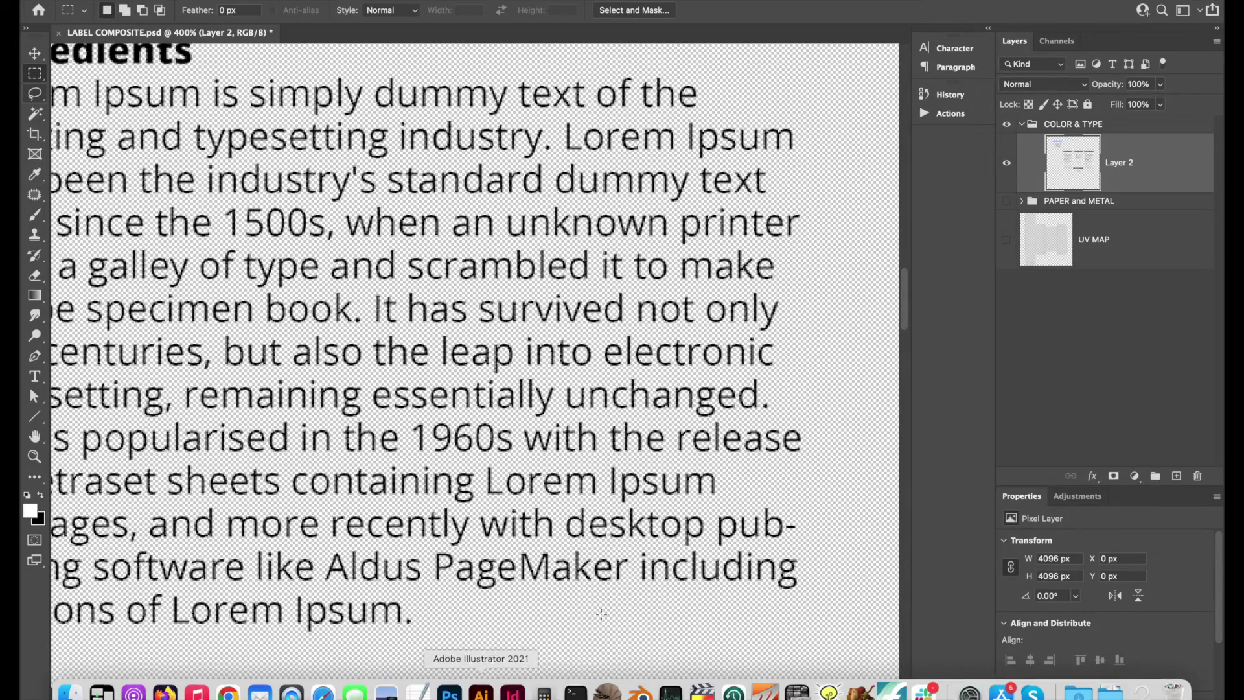
pyautogui.keyDown('ctrl'); pyautogui.click(548, 465); pyautogui.keyUp('ctrl')
pyautogui.keyDown('alt'); pyautogui.scroll(-6, 548, 466); pyautogui.keyUp('alt')
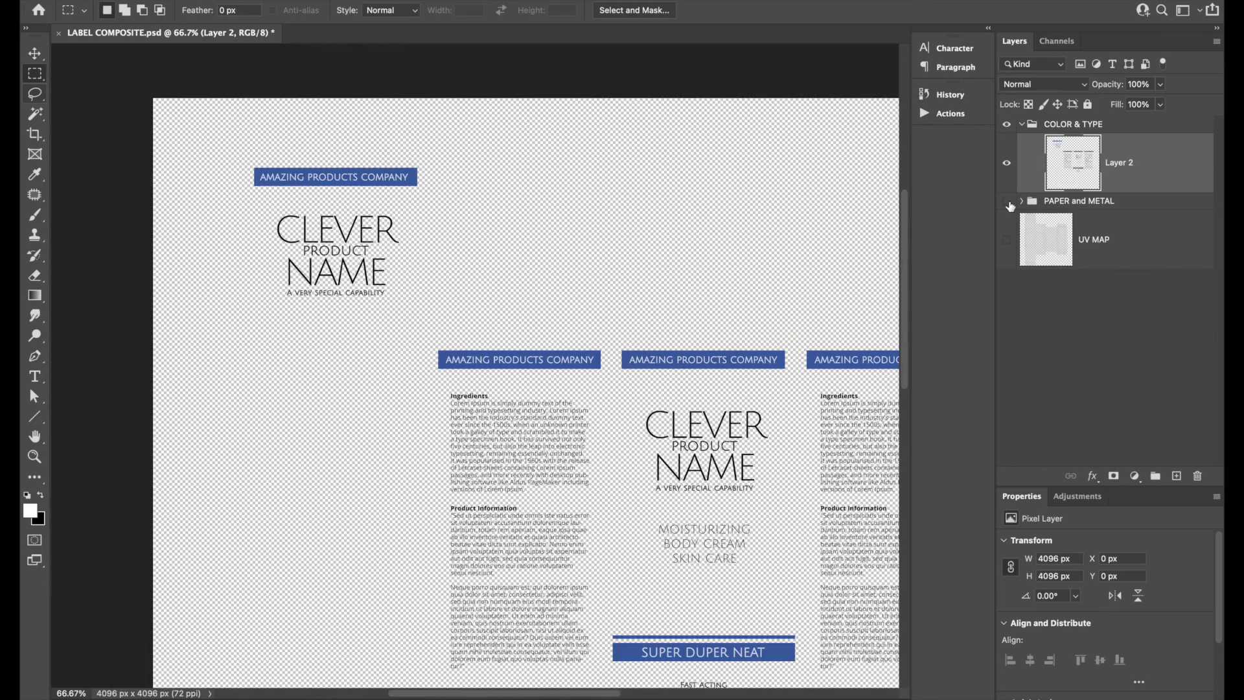
# Show the PAPER and METAL group and the UV MAP layer under the artwork, and toggle Layer 2 off and on to compare.
pyautogui.click(1006, 200)
pyautogui.hscroll(2, 828, 355)
pyautogui.scroll(-2, 828, 355)
pyautogui.hscroll(2, 828, 355)
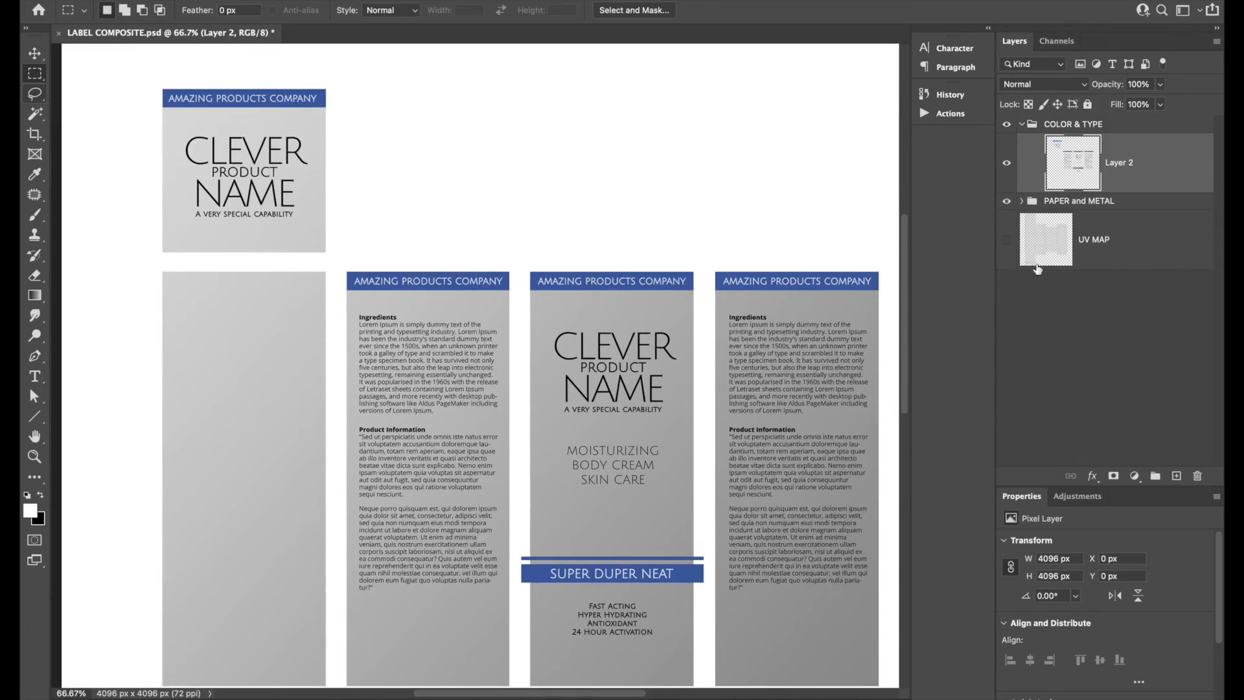
pyautogui.click(1006, 239)
pyautogui.scroll(-2, 768, 319)
pyautogui.hscroll(2, 768, 319)
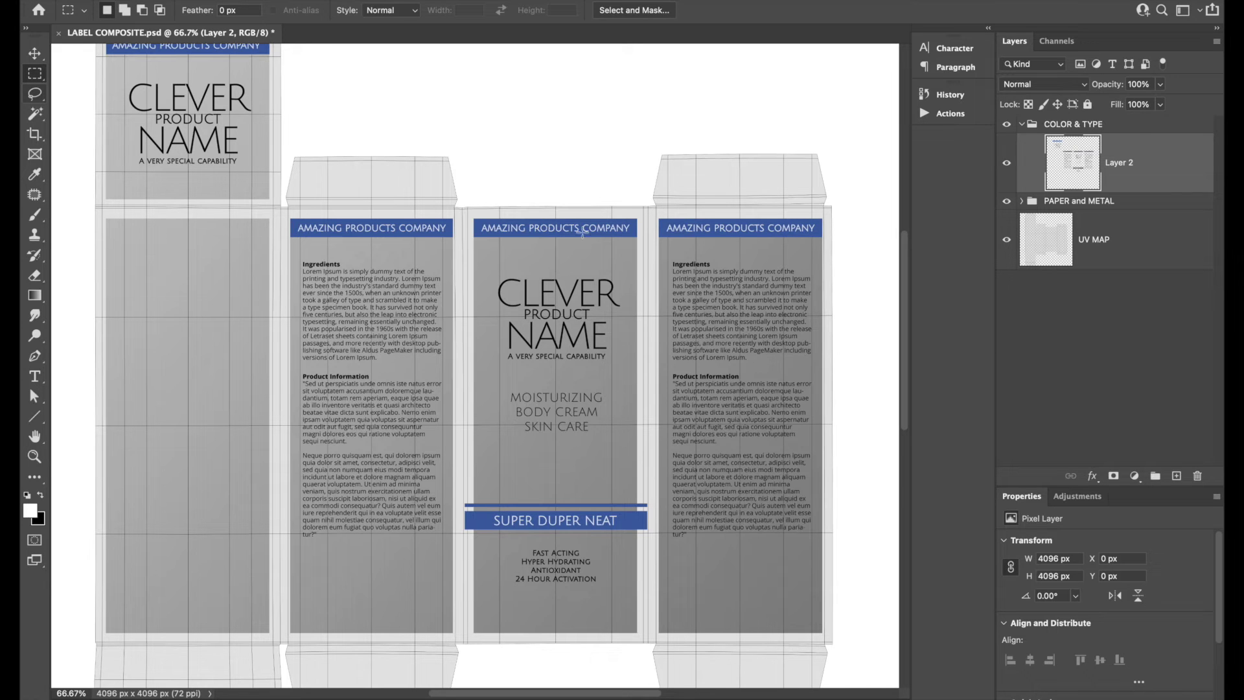
pyautogui.click(1004, 168)
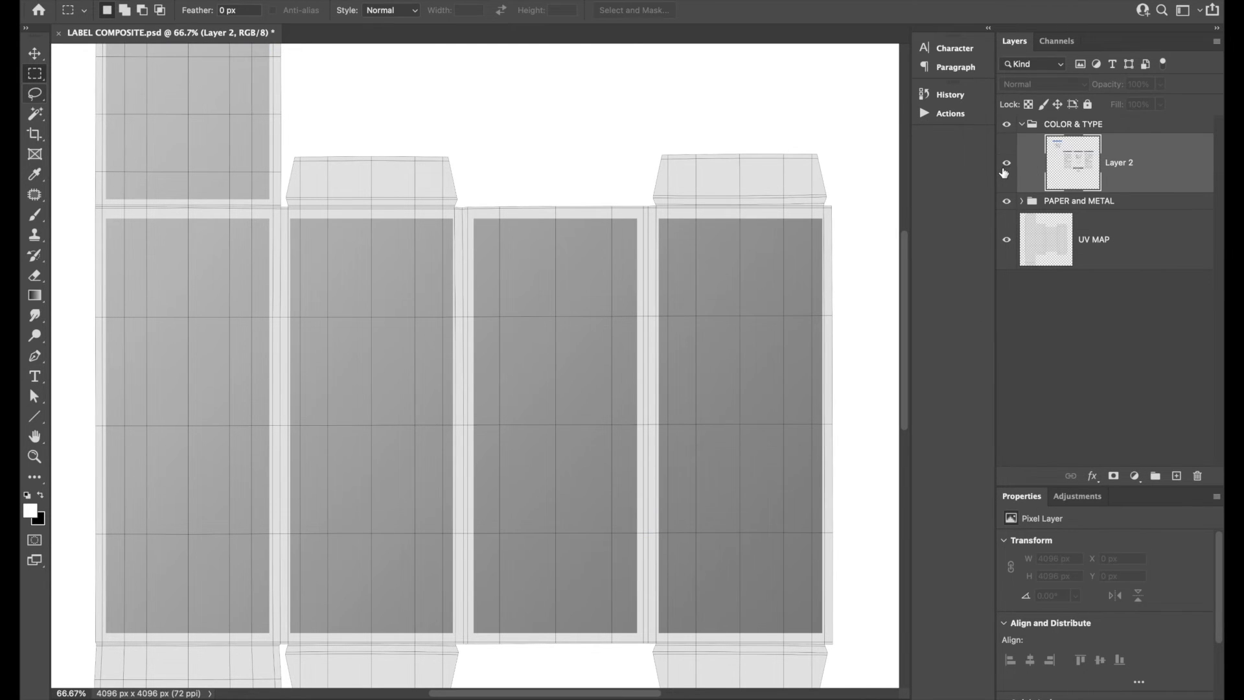
pyautogui.click(1005, 168)
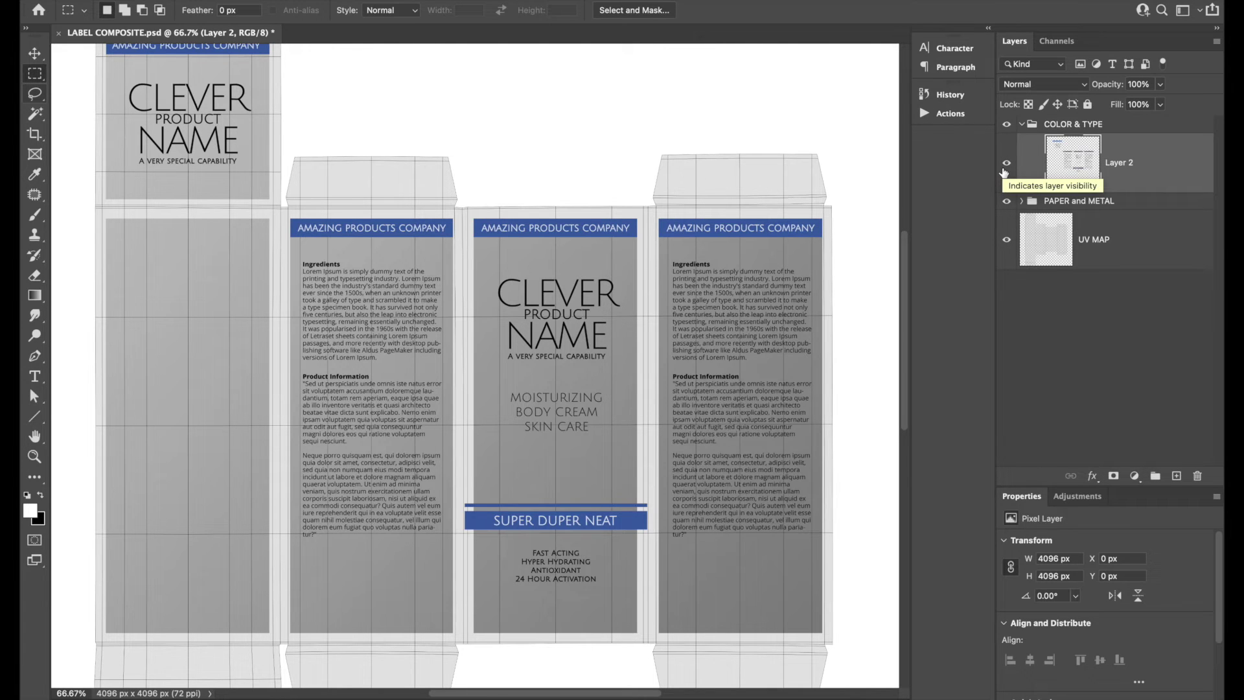
# Expand the PAPER and METAL group, select the METAL layer's pixels, and clear the selection.
pyautogui.click(1022, 201)
pyautogui.click(1059, 238)
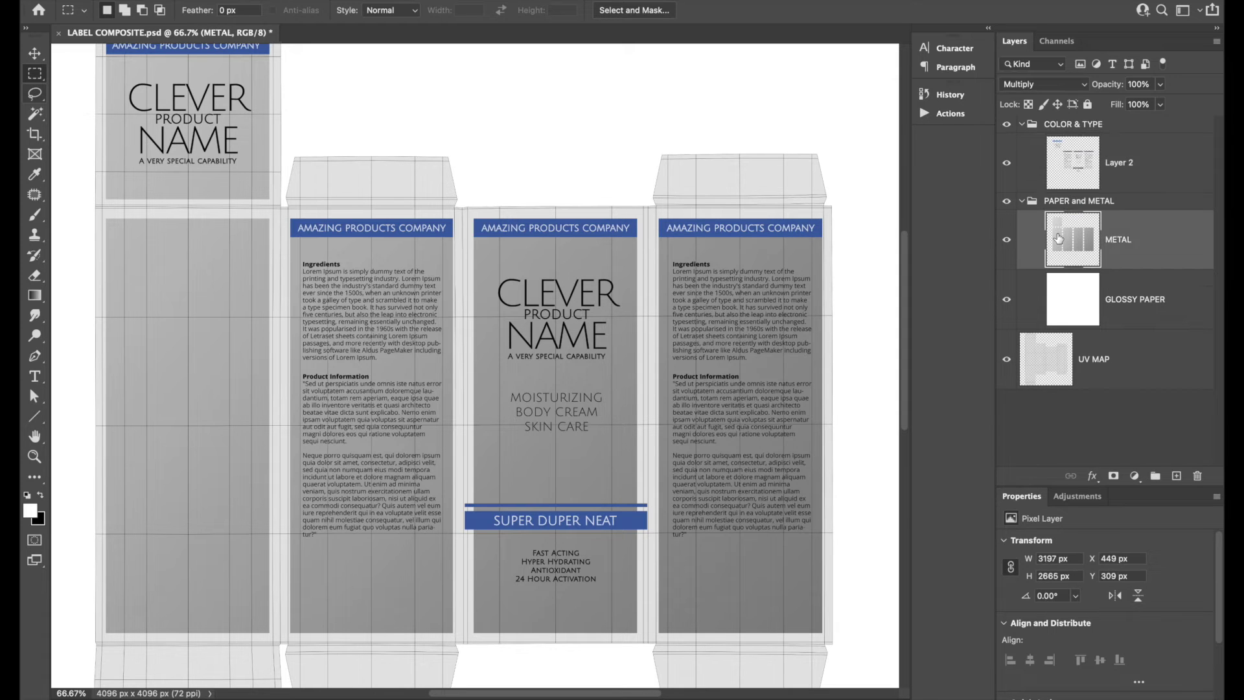
pyautogui.rightClick(1059, 239)
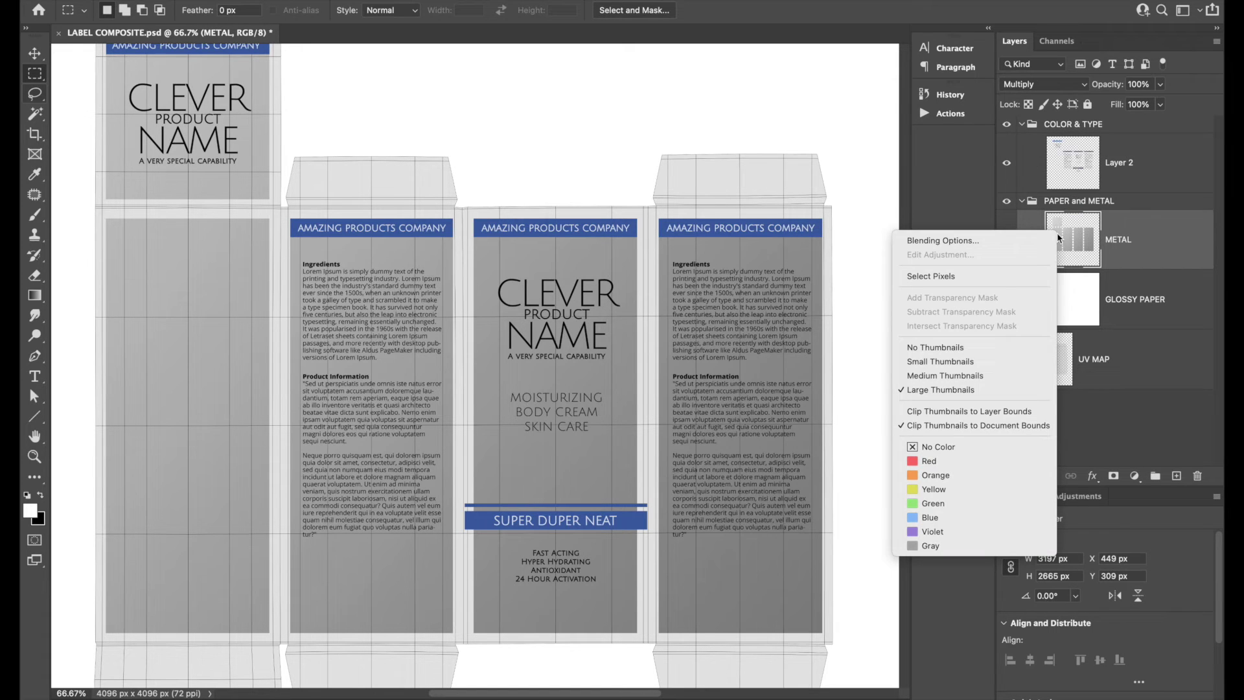
pyautogui.click(1002, 278)
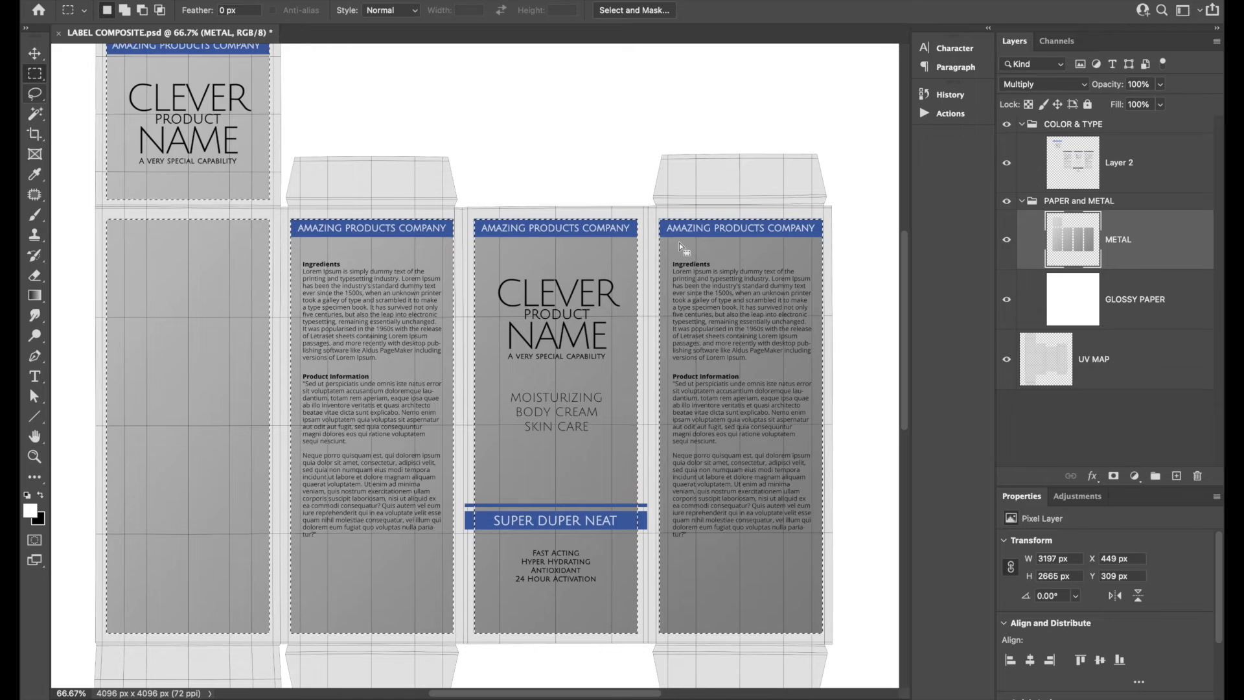
pyautogui.click(782, 303)
# Make Layer 2 active, collapse the PAPER and METAL group, and hide that group and the UV MAP layer.
pyautogui.click(1037, 166)
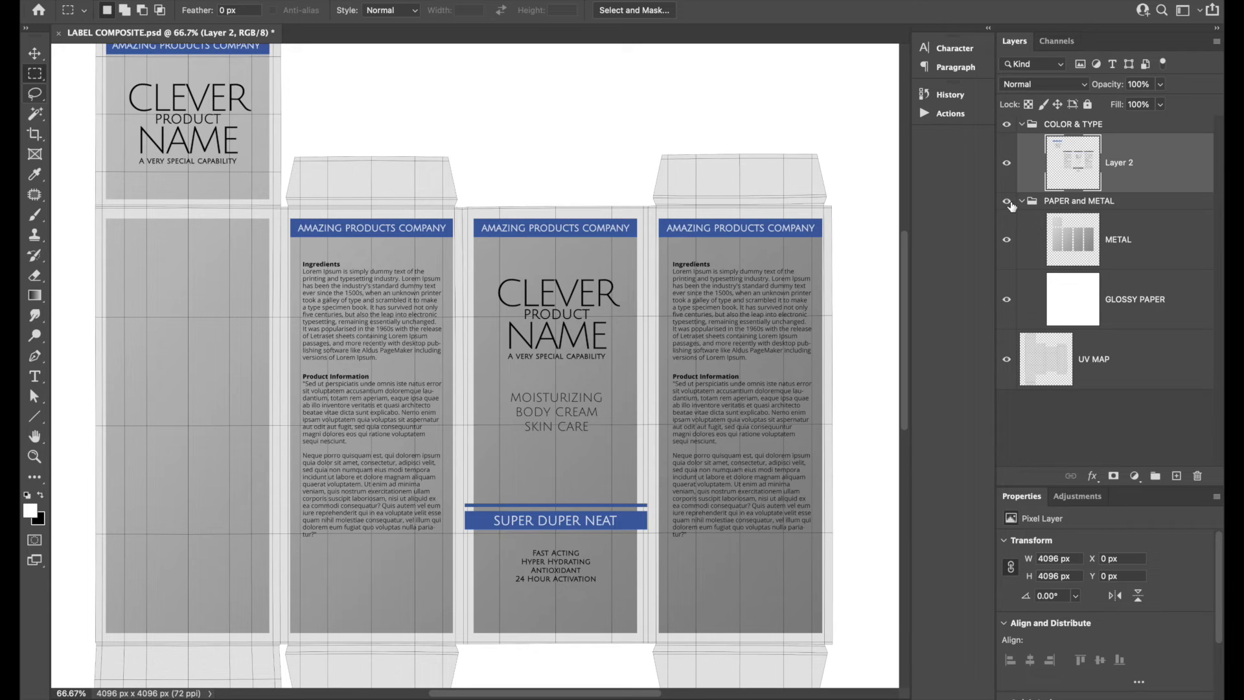
pyautogui.click(1021, 201)
pyautogui.moveTo(1006, 201); pyautogui.dragTo(1013, 249)
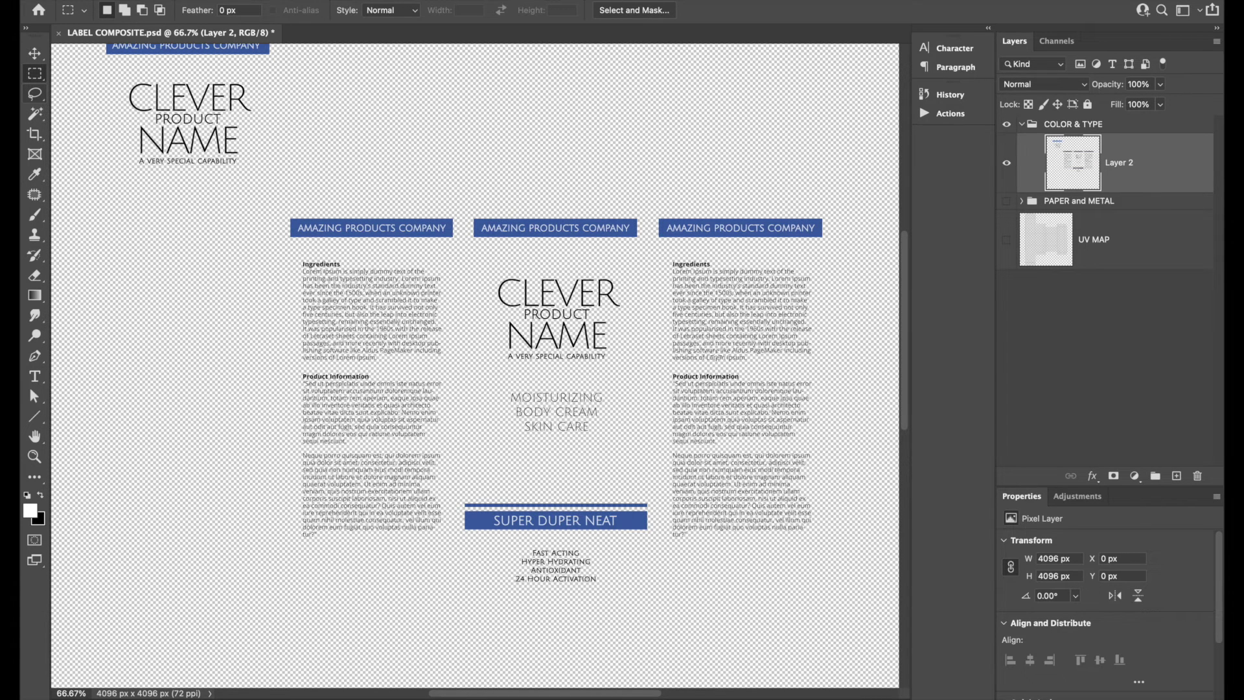
# Switch to Blender and add a Principled BSDF node in the space between the GLOSSY PAPER & METAL frame and the Material Output.
pyautogui.moveTo(577, 693)
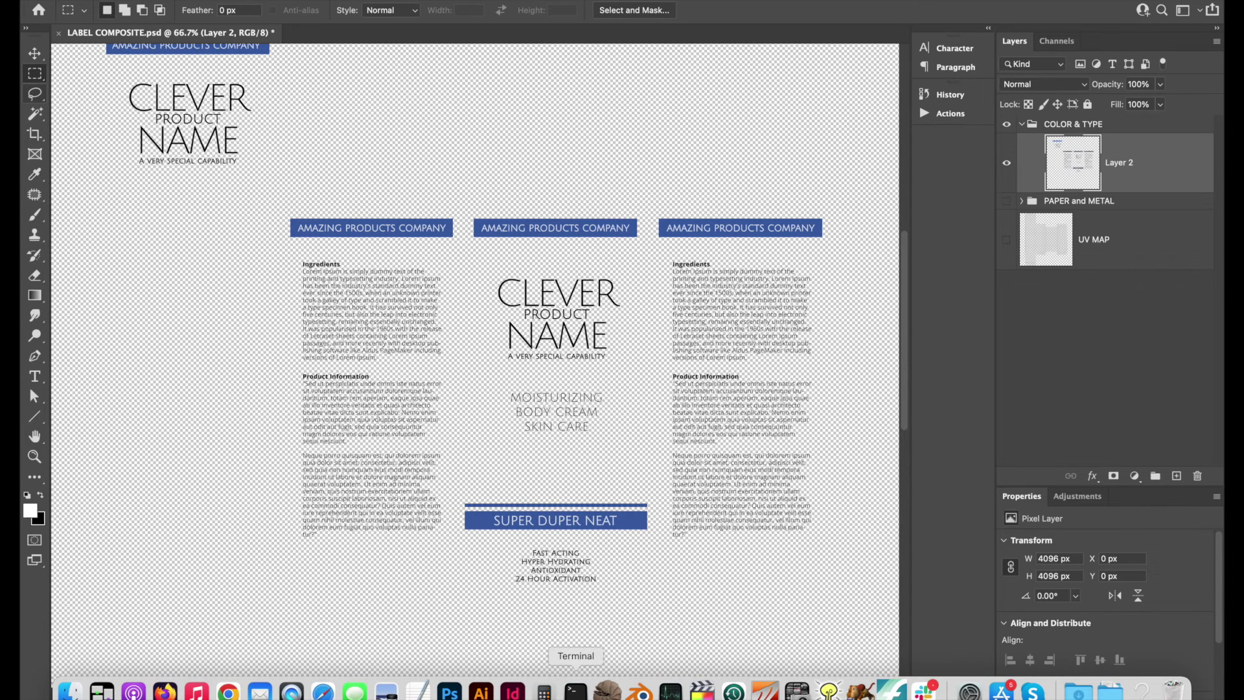
pyautogui.click(639, 692)
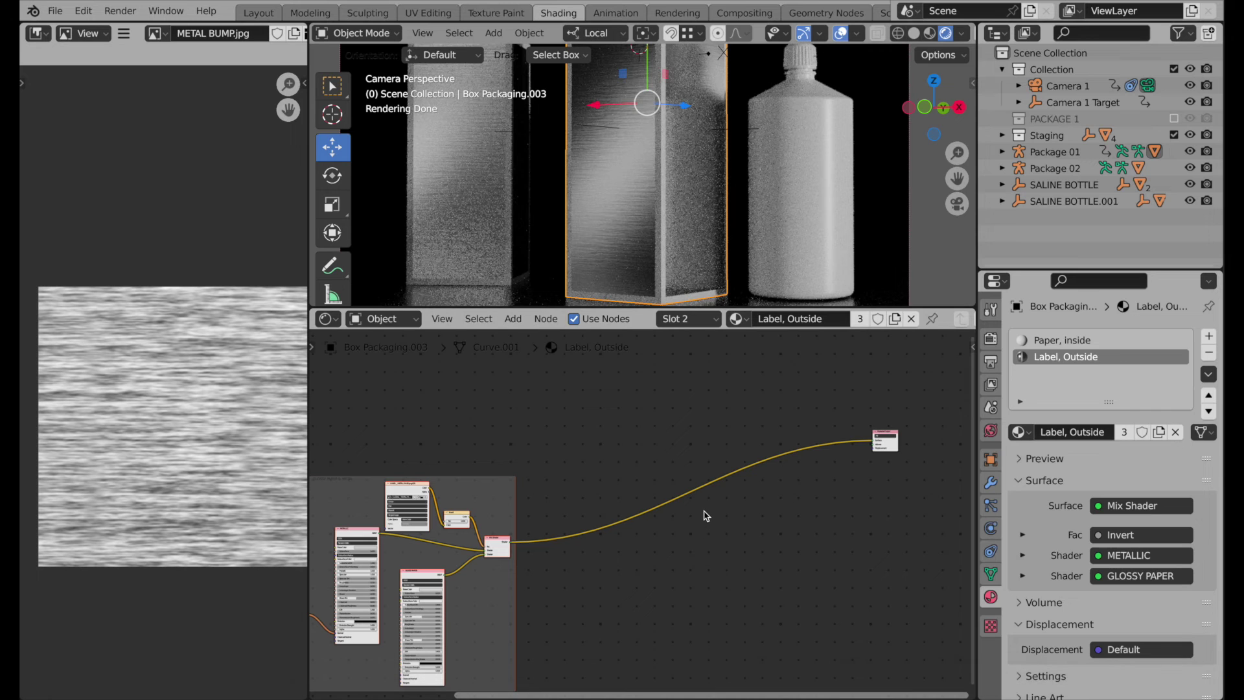
pyautogui.click(513, 318)
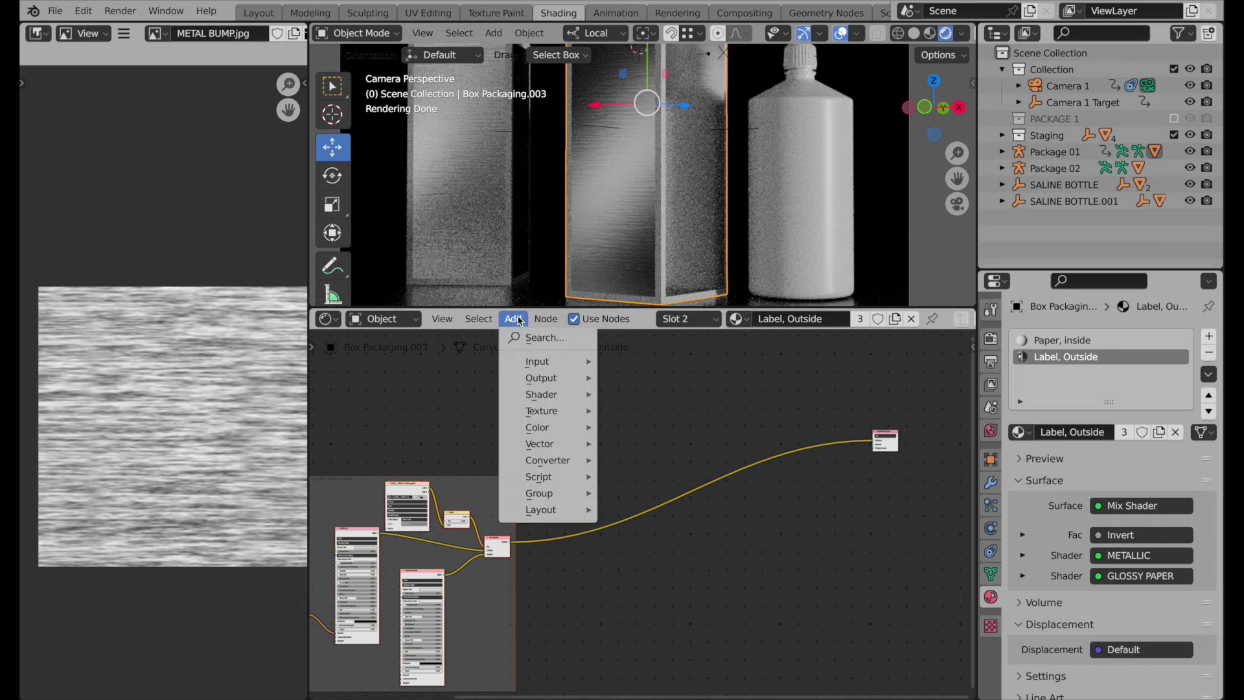
pyautogui.click(523, 338)
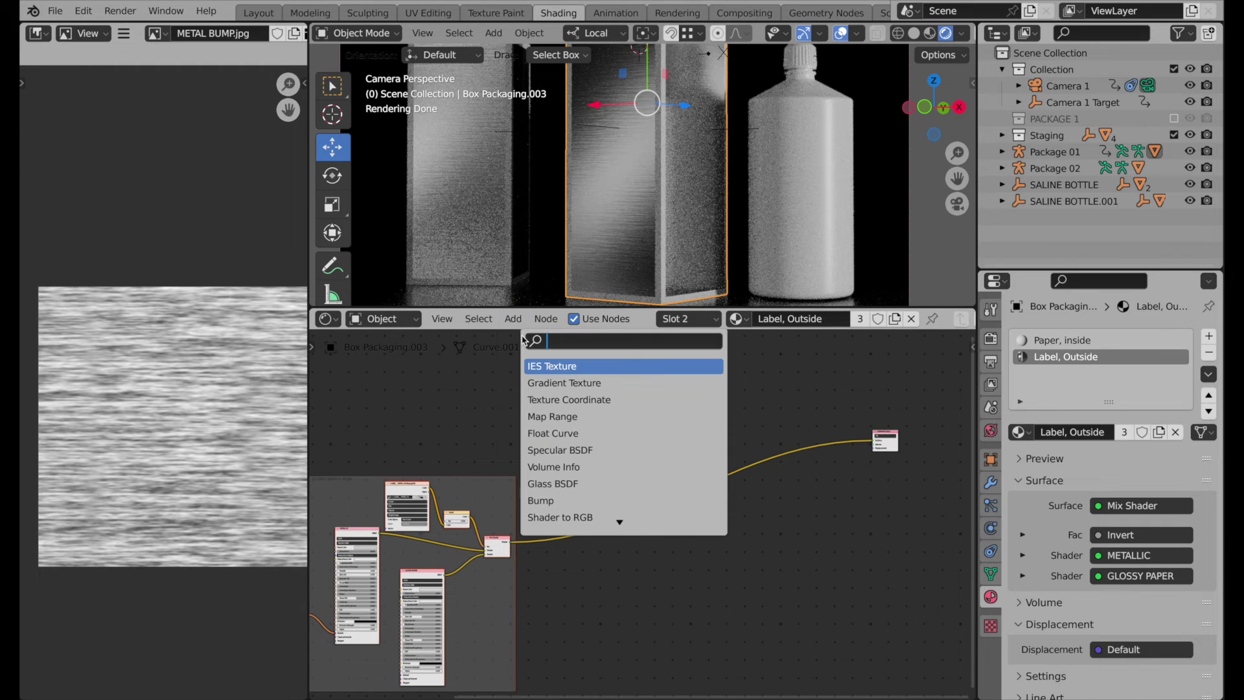
pyautogui.write('prin')
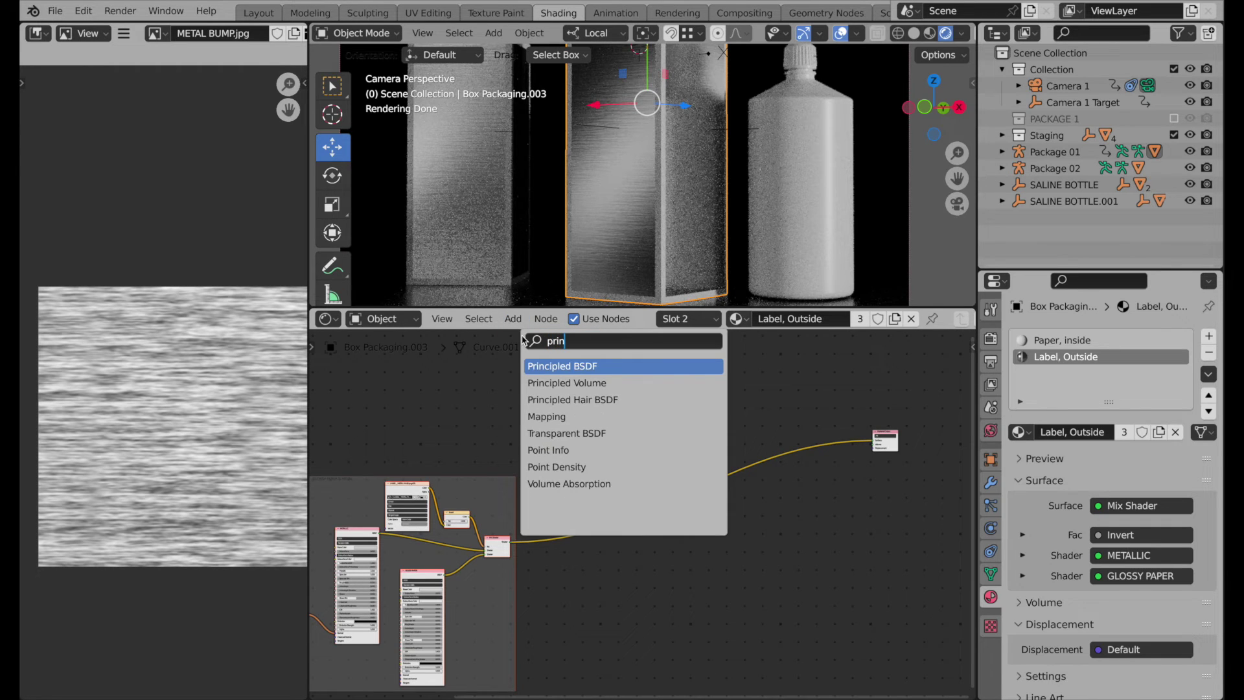
pyautogui.click(555, 366)
pyautogui.click(734, 550)
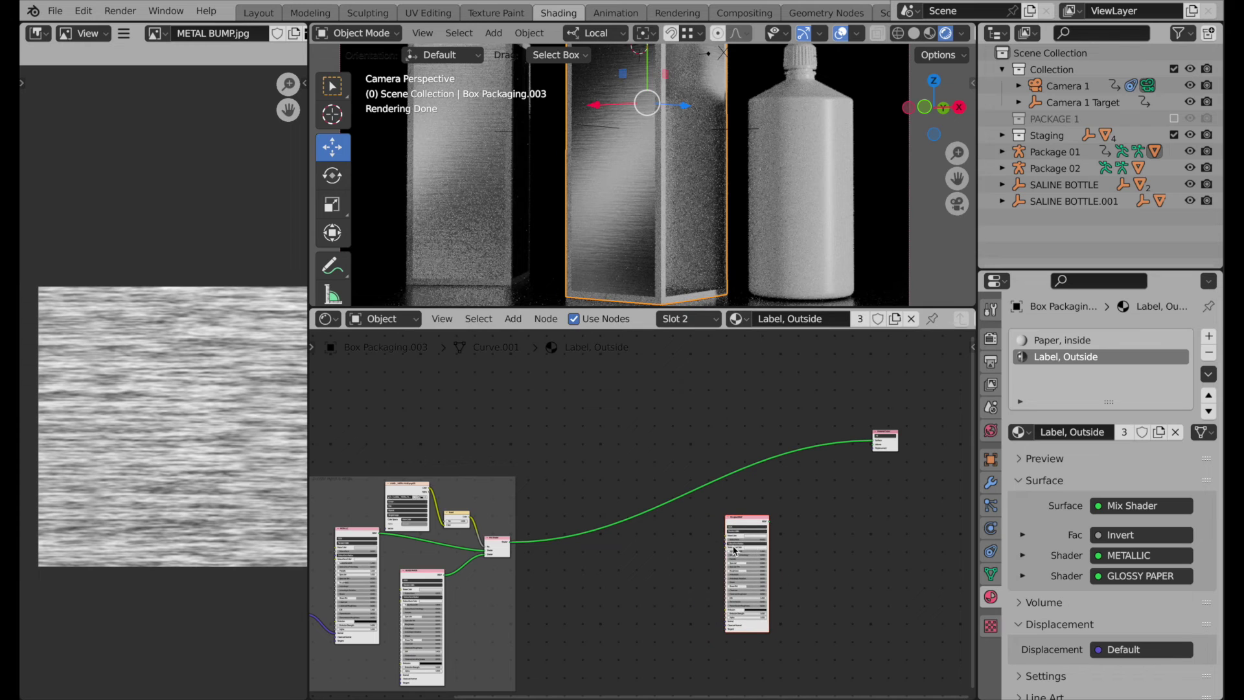
pyautogui.keyDown('ctrl'); pyautogui.moveTo(717, 544); pyautogui.dragTo(809, 427, button='middle'); pyautogui.keyUp('ctrl')
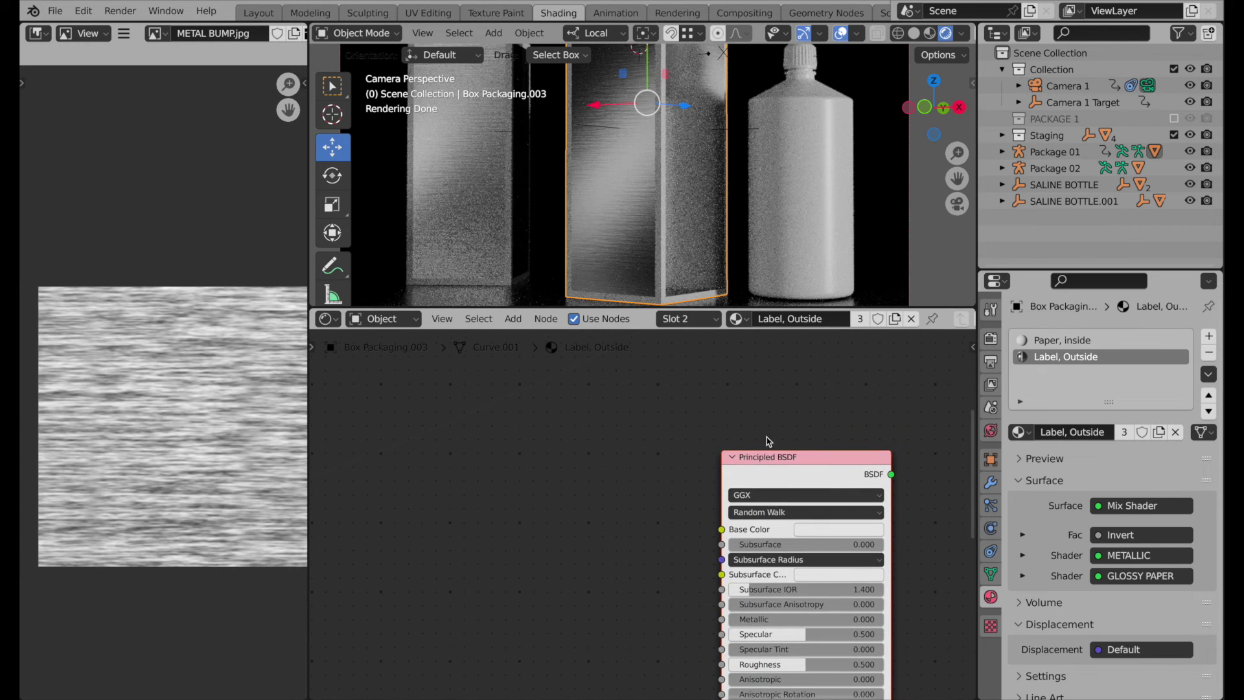
# Add an Image Texture node on the input side of the new Principled BSDF.
pyautogui.click(513, 318)
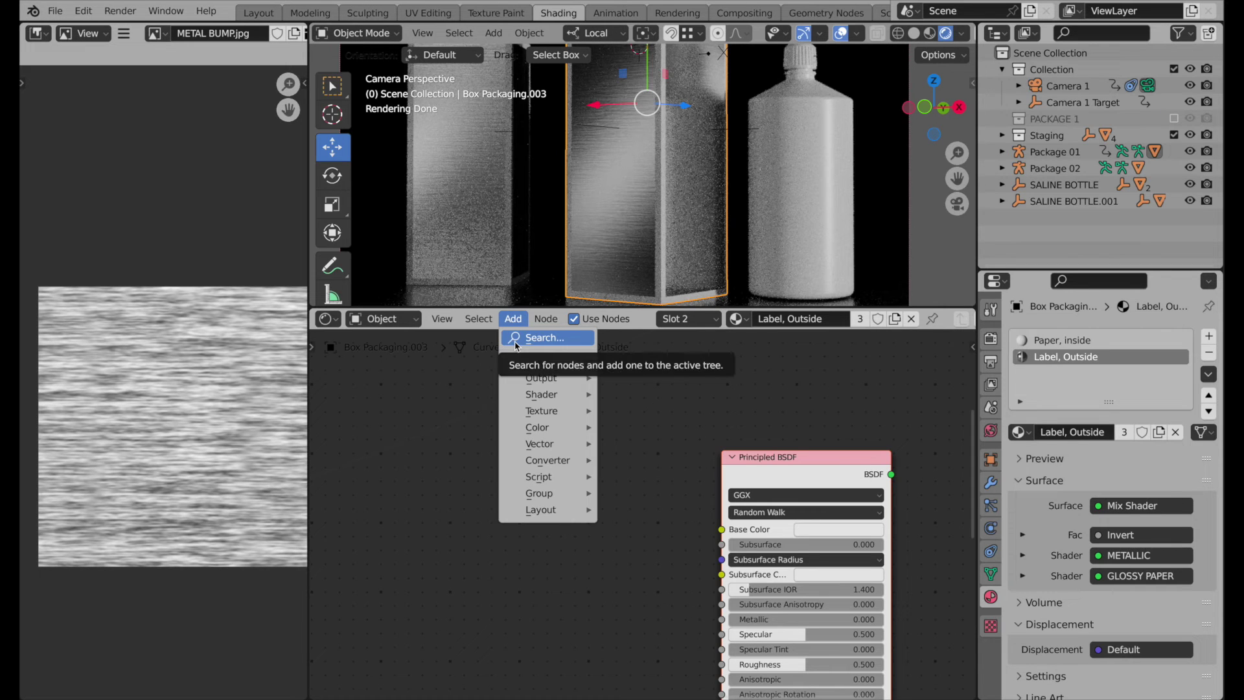
pyautogui.click(517, 338)
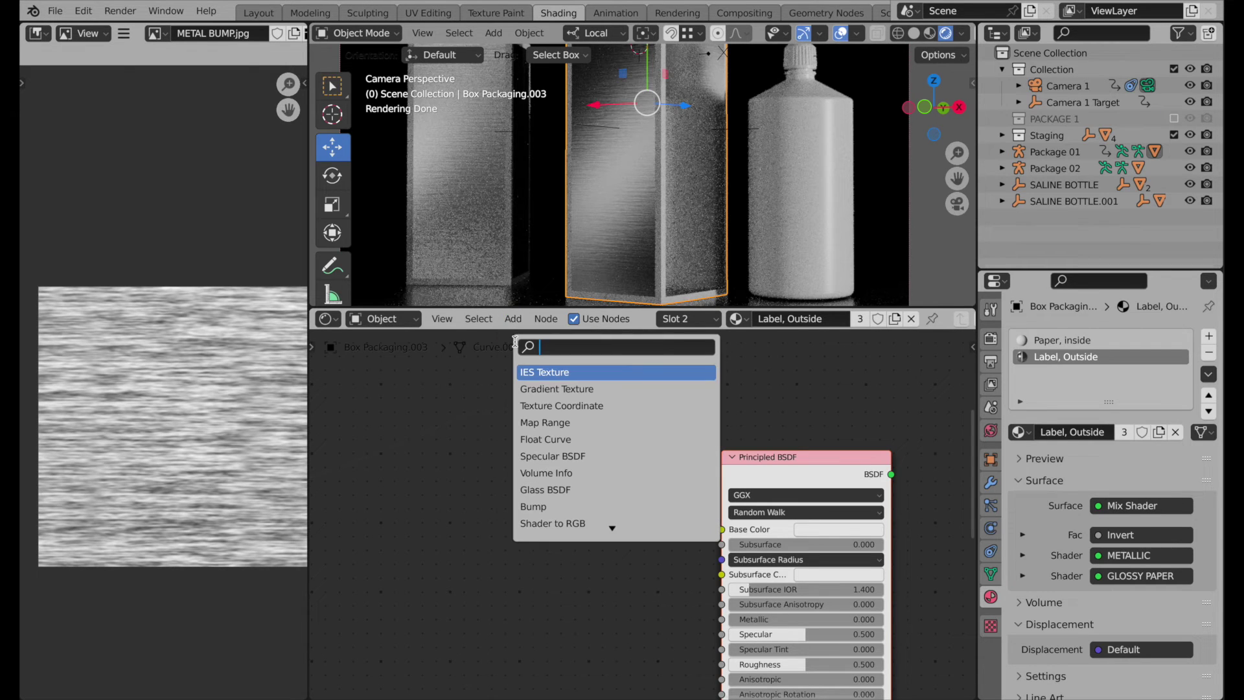
pyautogui.write('image')
pyautogui.click(586, 373)
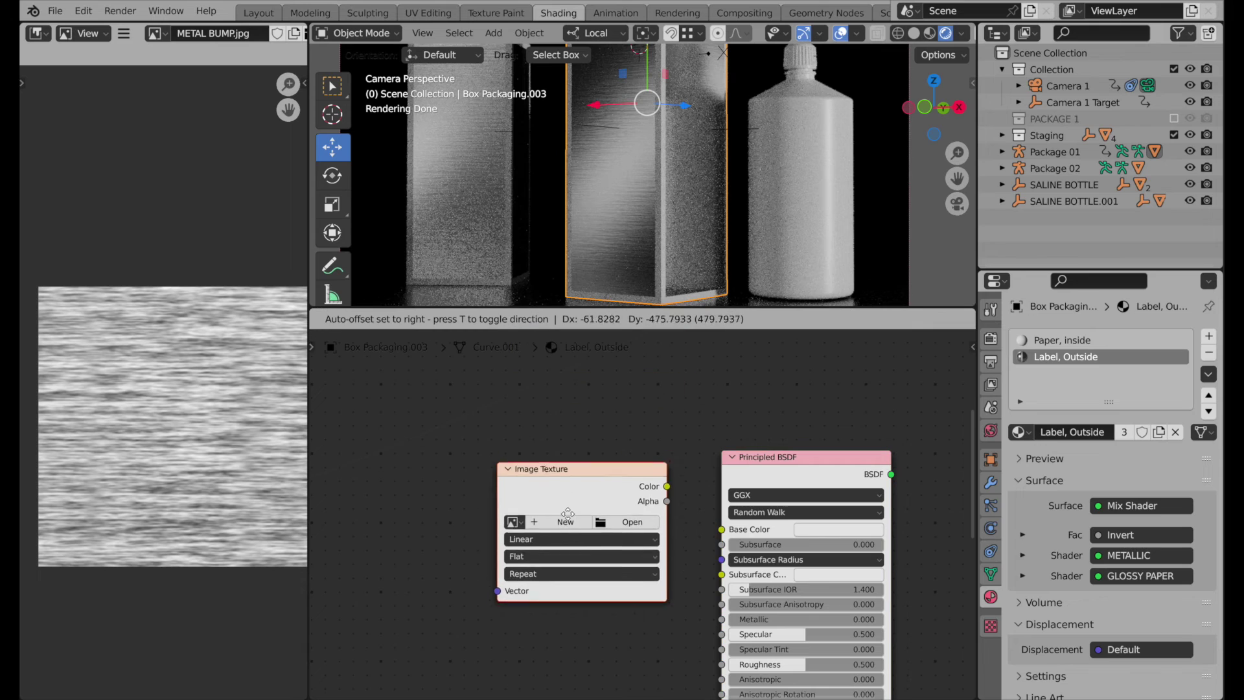
pyautogui.click(561, 532)
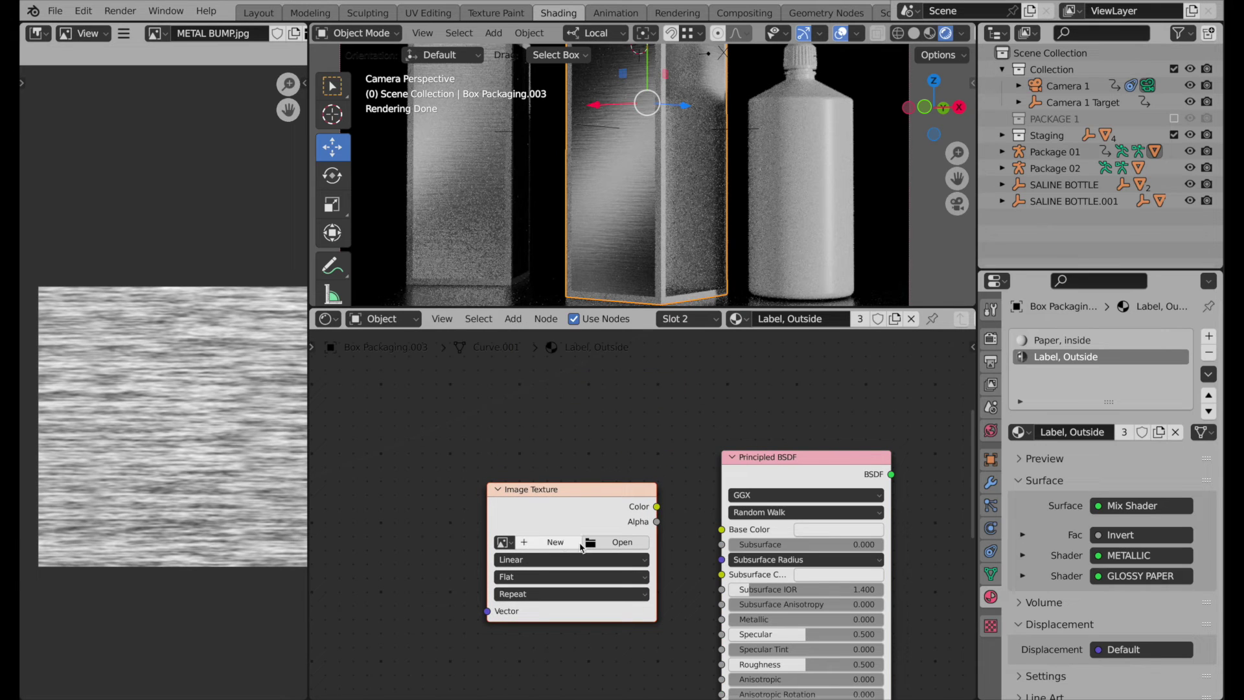
# Load LABEL _ COLOR + alpha.png from the textures folder into the Image Texture node.
pyautogui.click(611, 544)
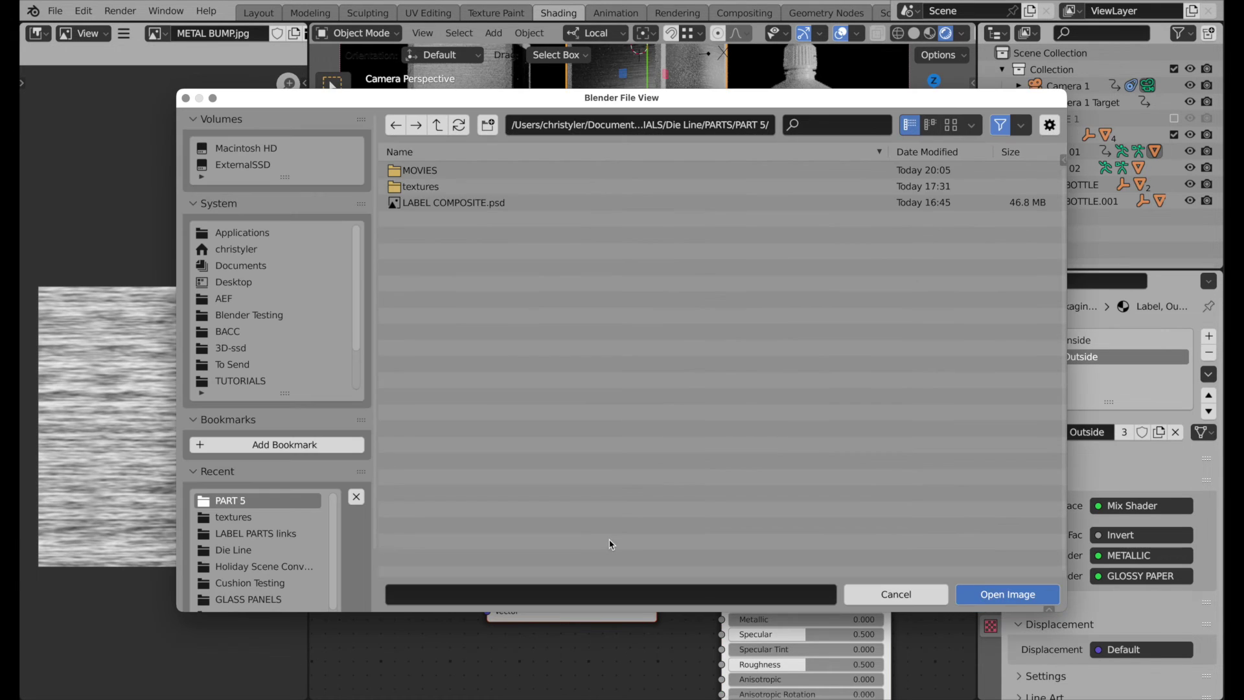
pyautogui.doubleClick(435, 187)
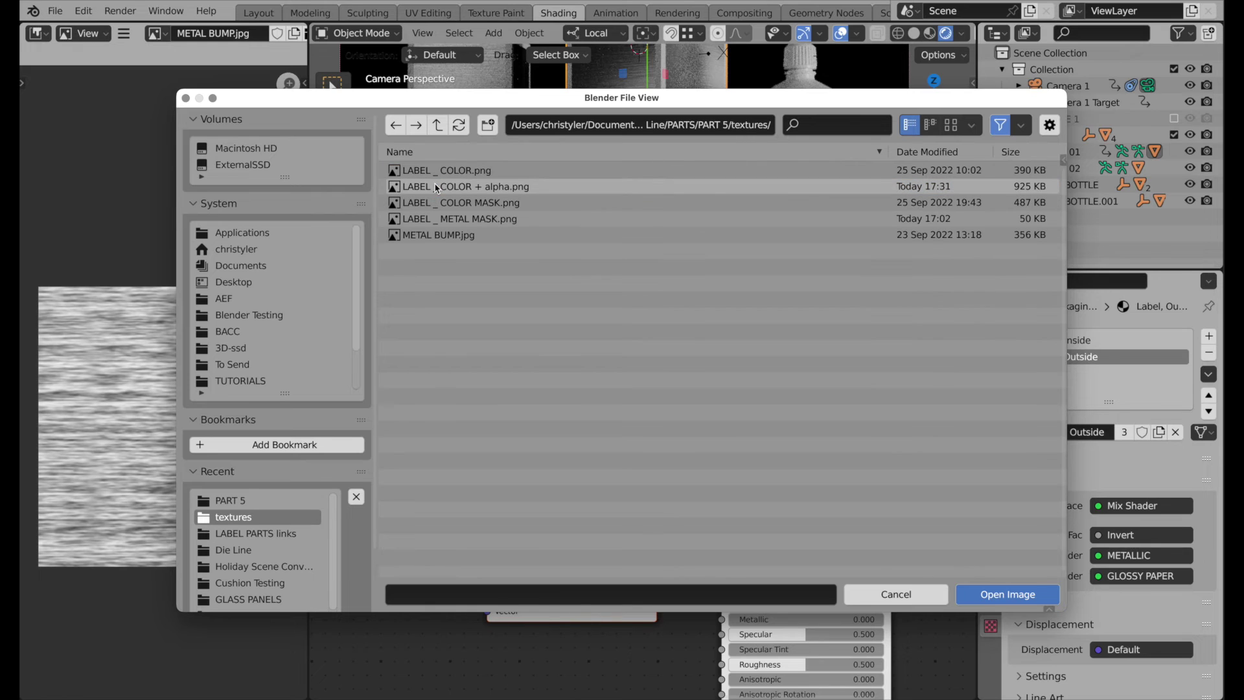
pyautogui.click(446, 187)
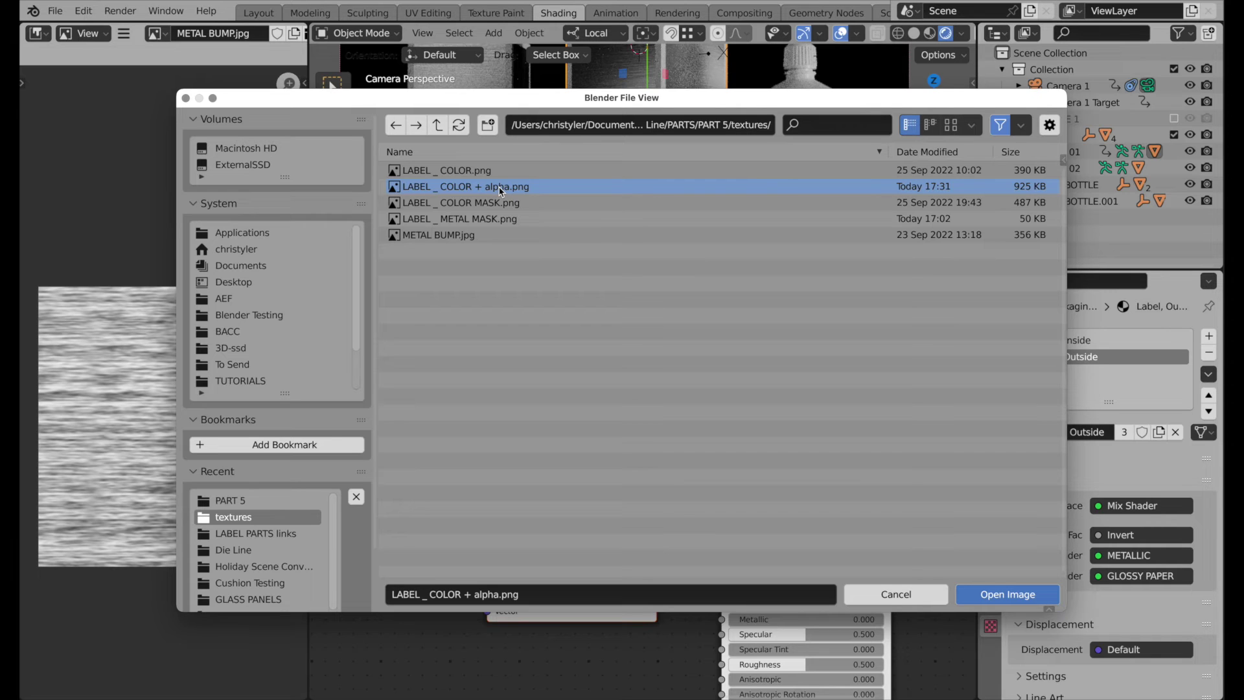
pyautogui.click(1008, 594)
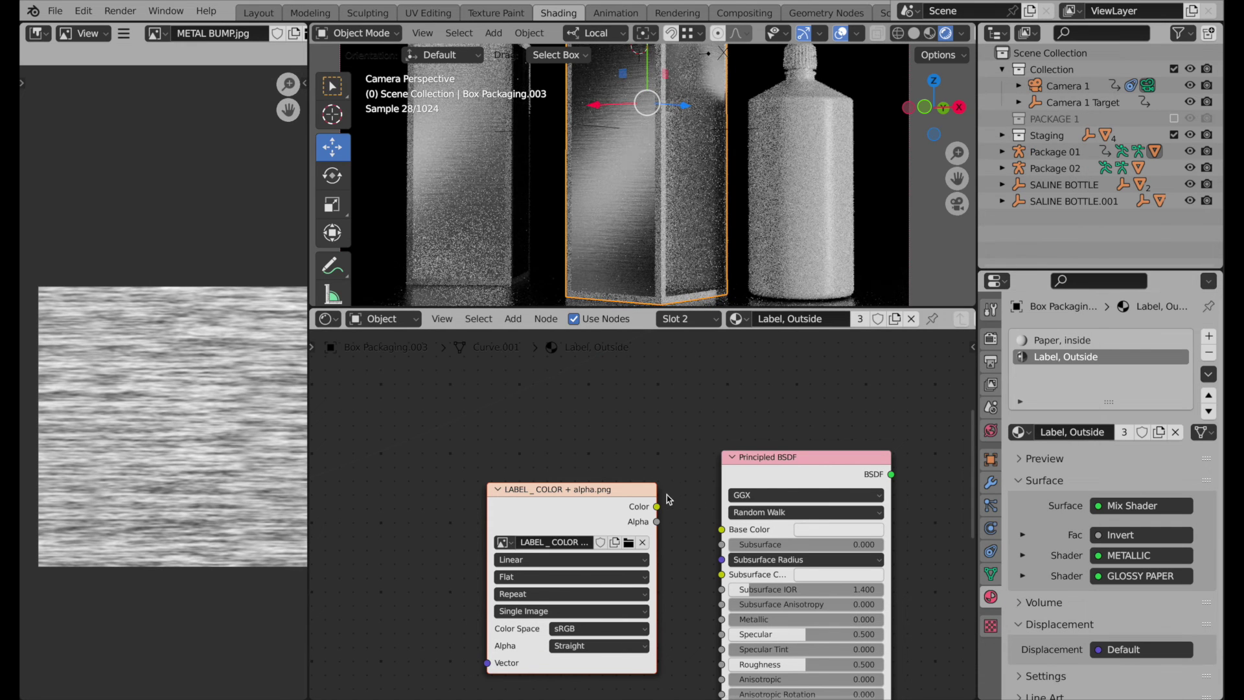
# Connect the label image's Color output to the new Principled BSDF's Base Color and set its Roughness to 0.119.
pyautogui.moveTo(656, 506); pyautogui.dragTo(721, 530)
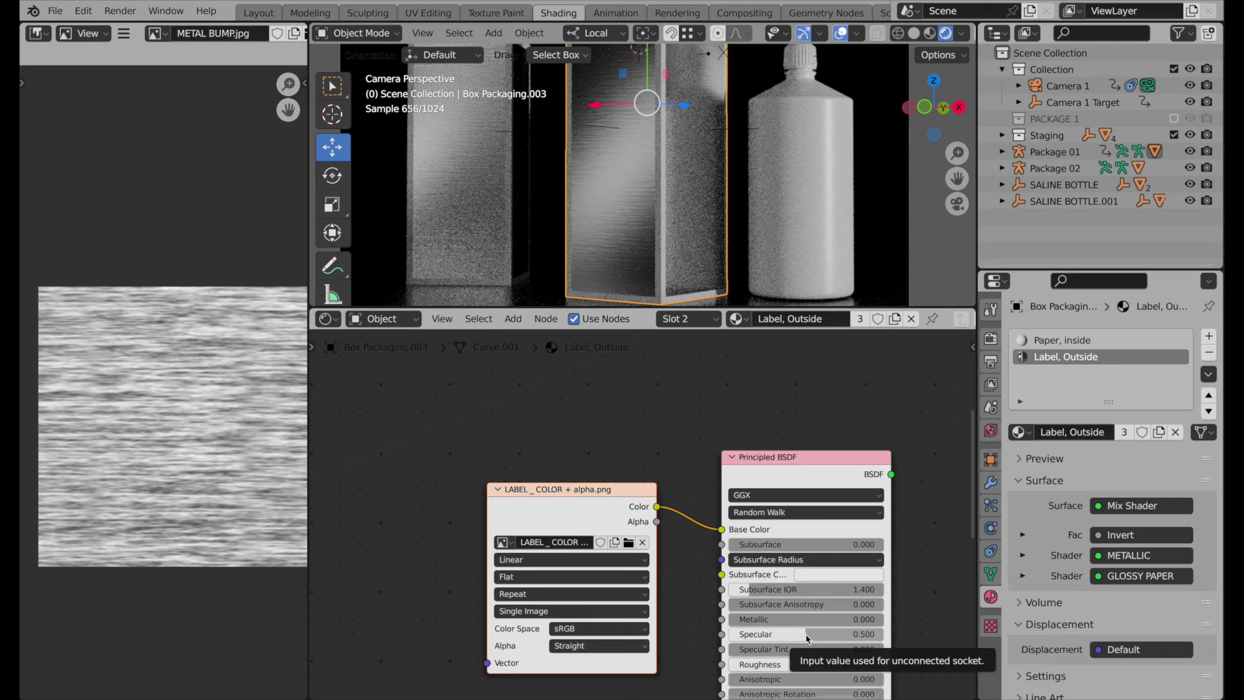
pyautogui.moveTo(809, 664); pyautogui.dragTo(747, 664)
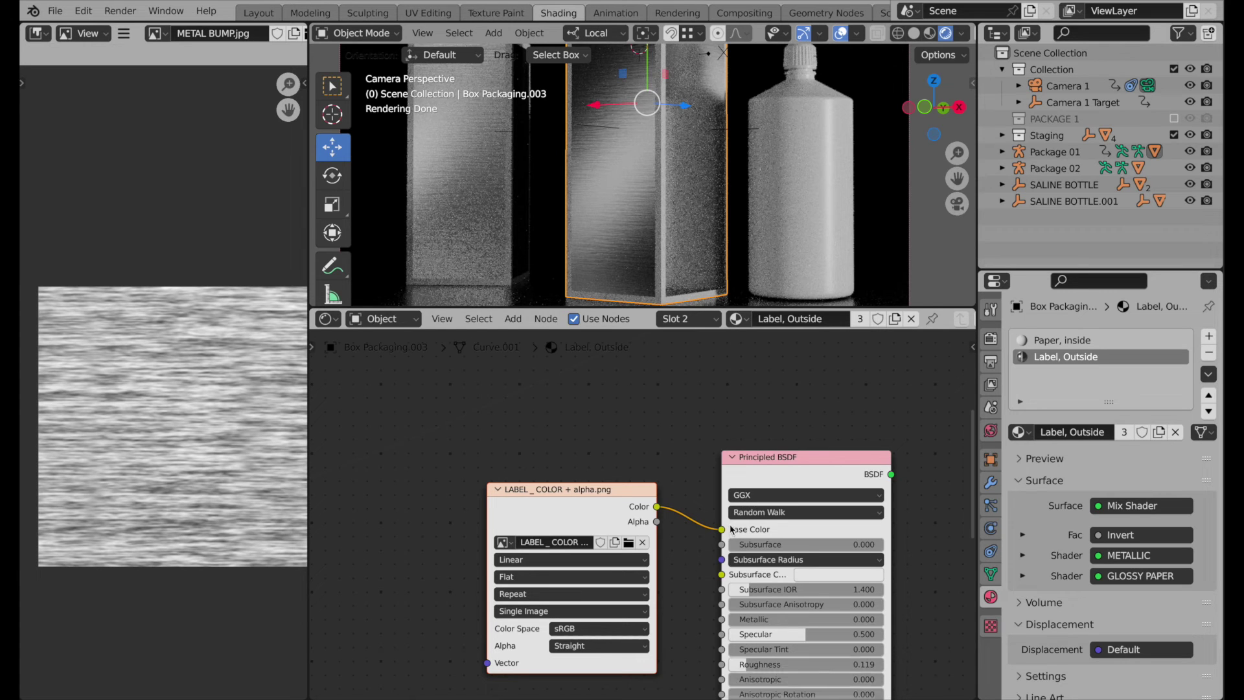
# Preview the color shader alone by linking its Principled BSDF to the Material Output's Surface, and undo the link.
pyautogui.moveTo(732, 530); pyautogui.dragTo(500, 562, button='middle')
pyautogui.scroll(-1, 500, 563)
pyautogui.scroll(2, 539, 566)
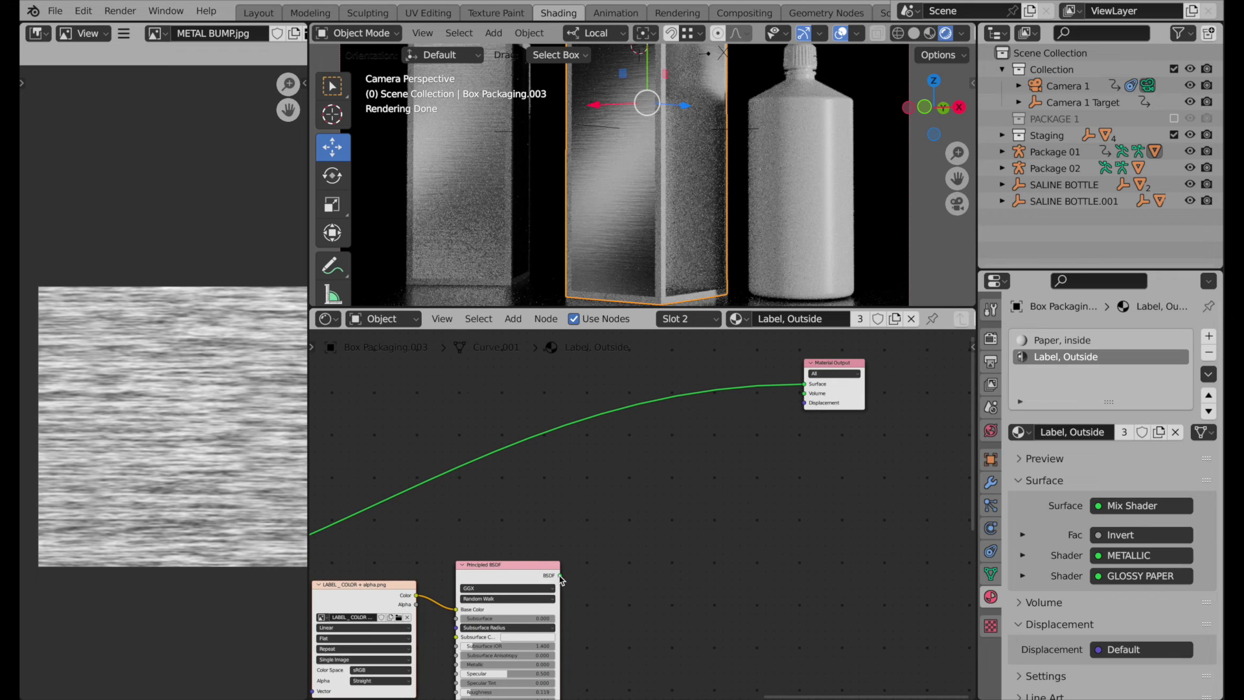
pyautogui.moveTo(561, 575); pyautogui.dragTo(806, 389)
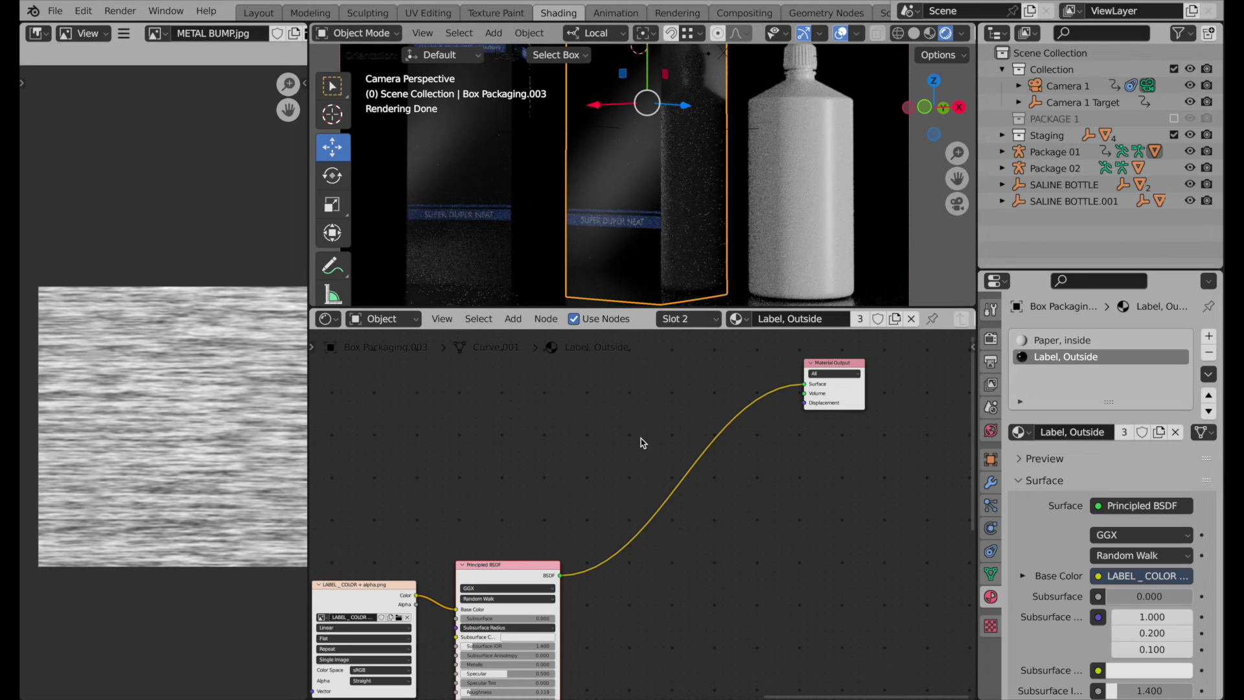
pyautogui.hotkey('ctrl', 'z')
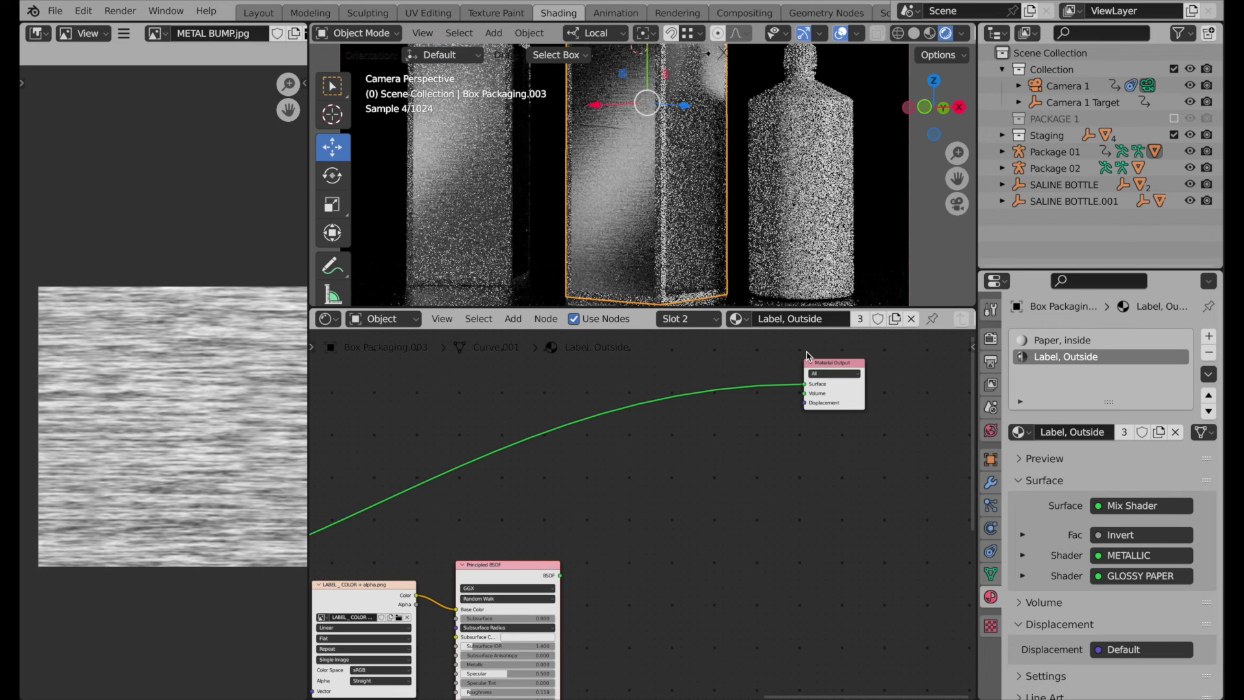
# Add a Mix Shader node between the new Principled BSDF and the Material Output.
pyautogui.click(512, 319)
pyautogui.write('mix')
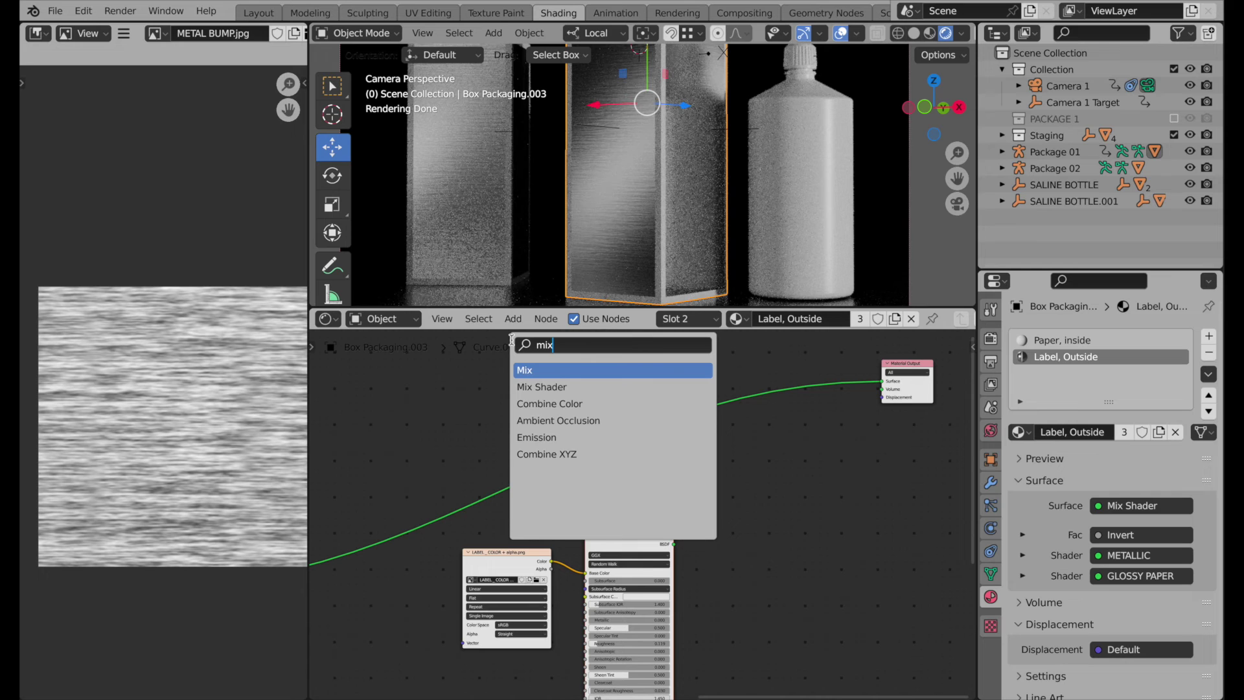
pyautogui.click(513, 387)
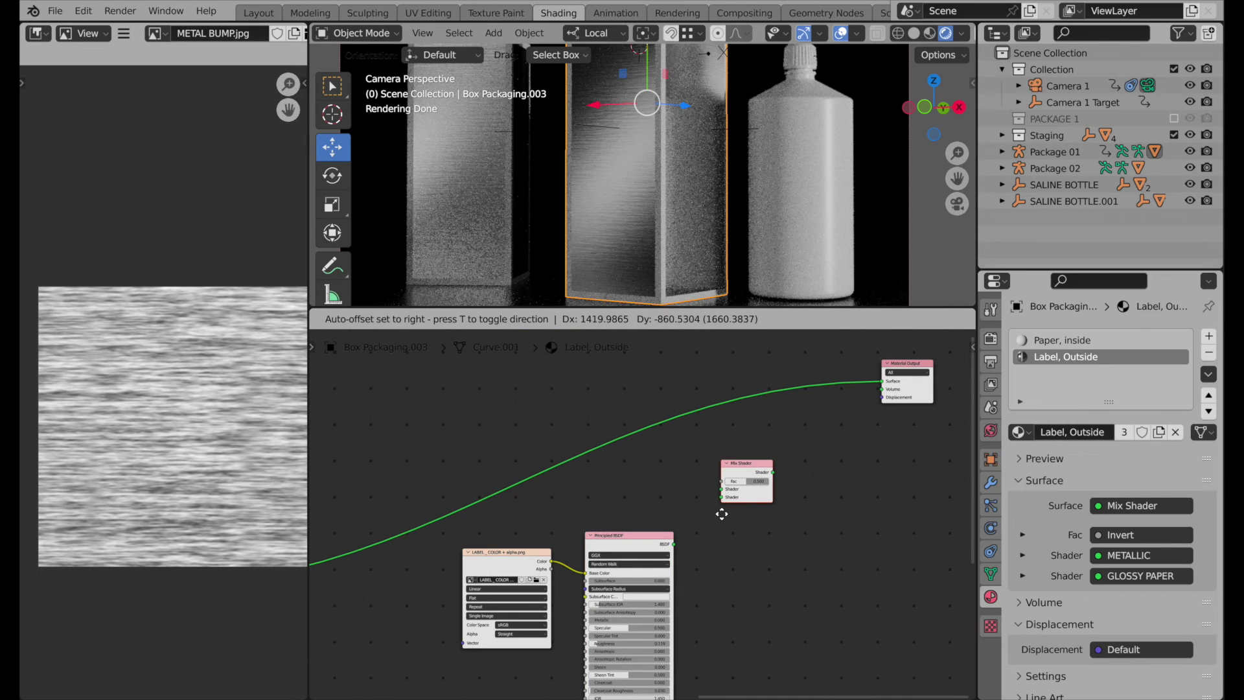
pyautogui.click(721, 513)
pyautogui.scroll(2, 698, 516)
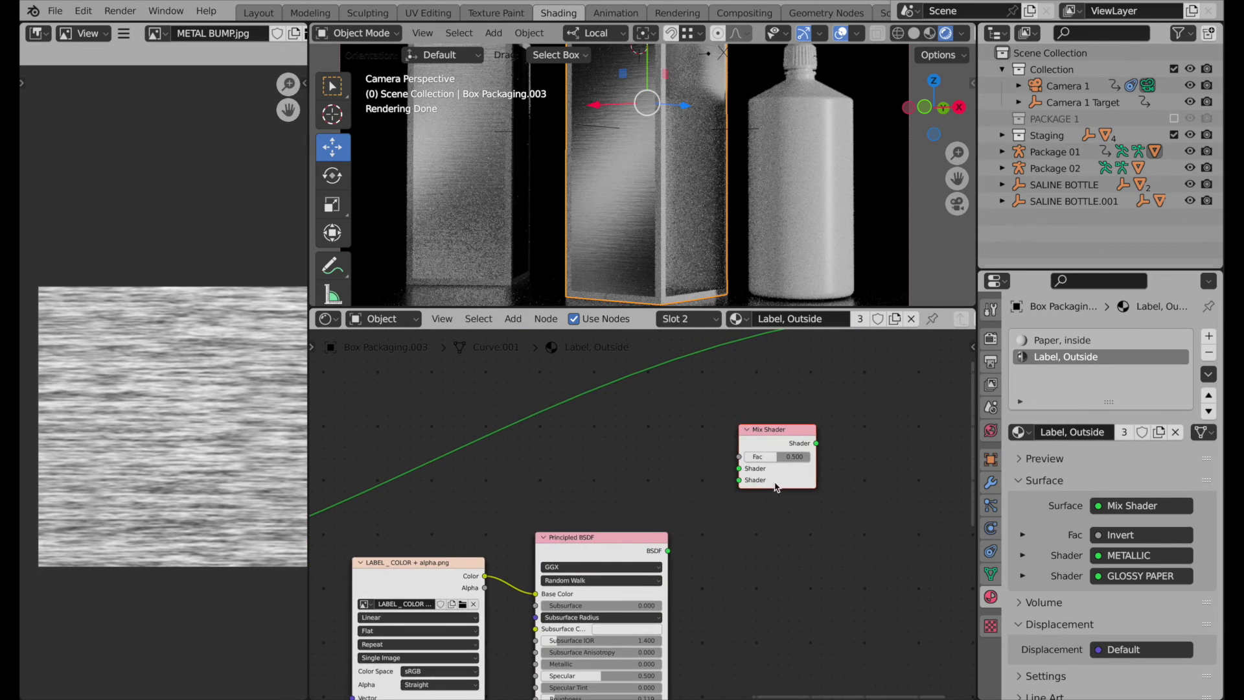
pyautogui.moveTo(776, 487); pyautogui.dragTo(672, 568, button='middle')
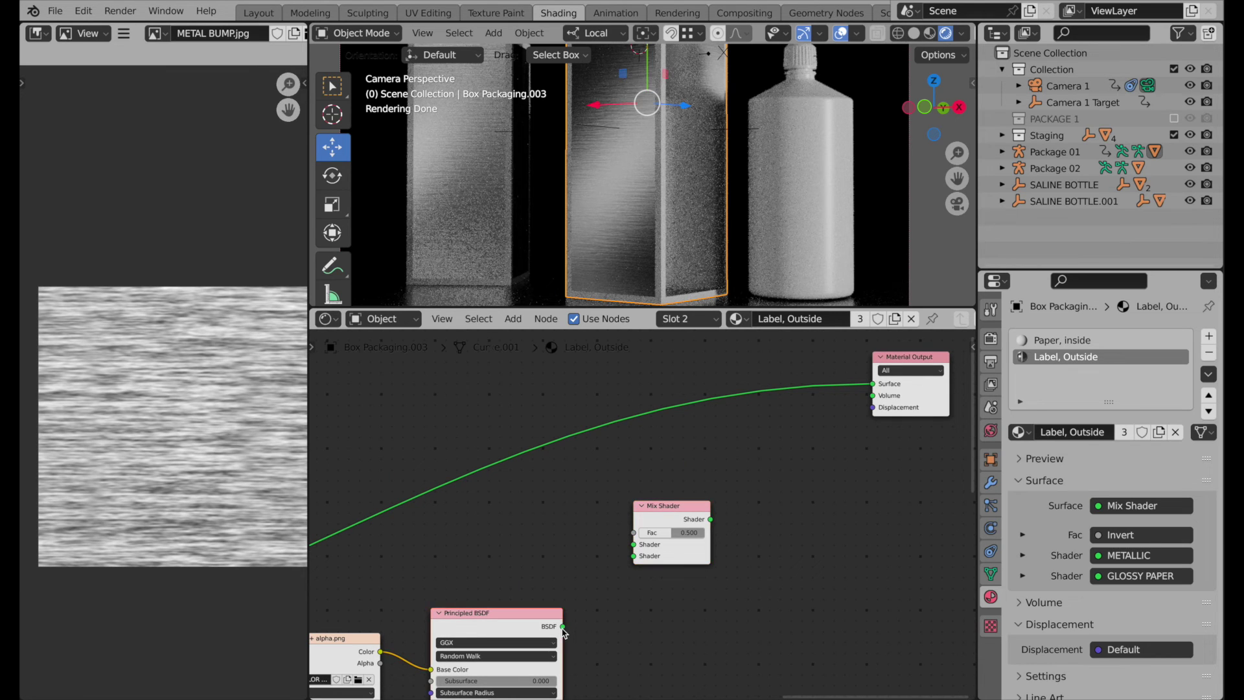
# Connect the color Principled BSDF's output to the second Shader input of the new Mix Shader.
pyautogui.moveTo(563, 629); pyautogui.dragTo(637, 559)
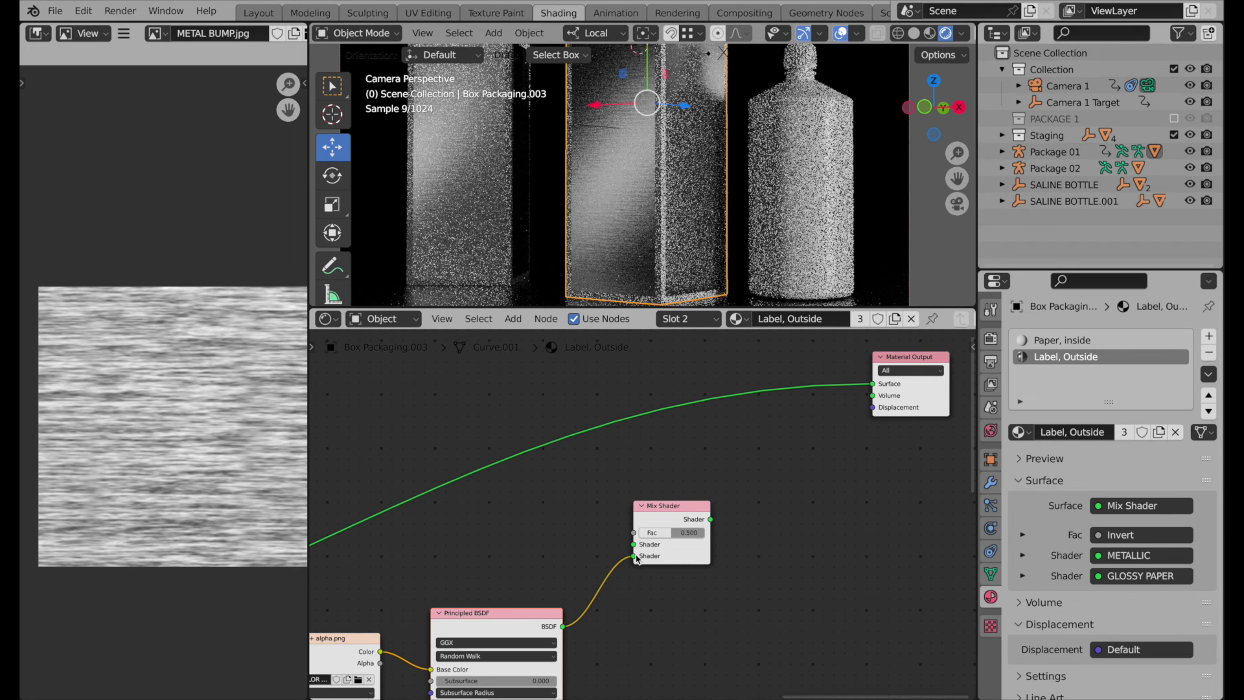
pyautogui.scroll(-3, 667, 465)
pyautogui.moveTo(496, 576); pyautogui.dragTo(619, 516, button='middle')
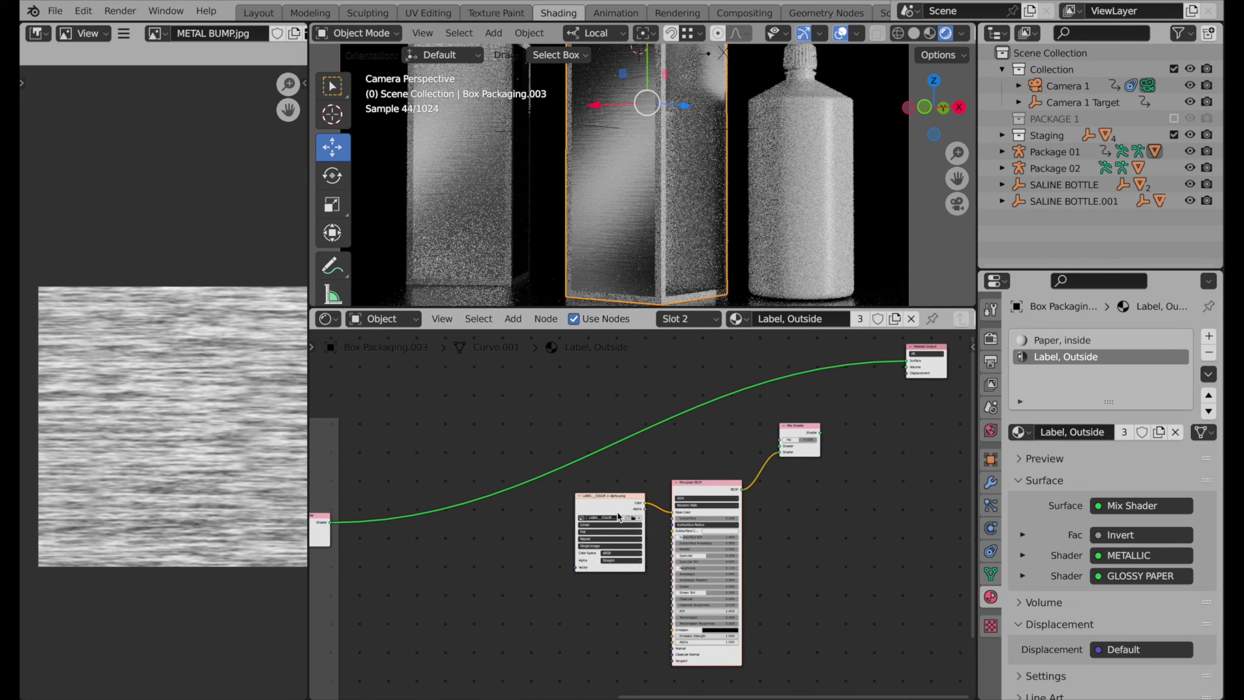
# Connect the paper-and-metal mix to the new Mix Shader's first Shader input, and that Mix Shader's output to the Material Output's Surface.
pyautogui.moveTo(387, 521); pyautogui.dragTo(774, 443)
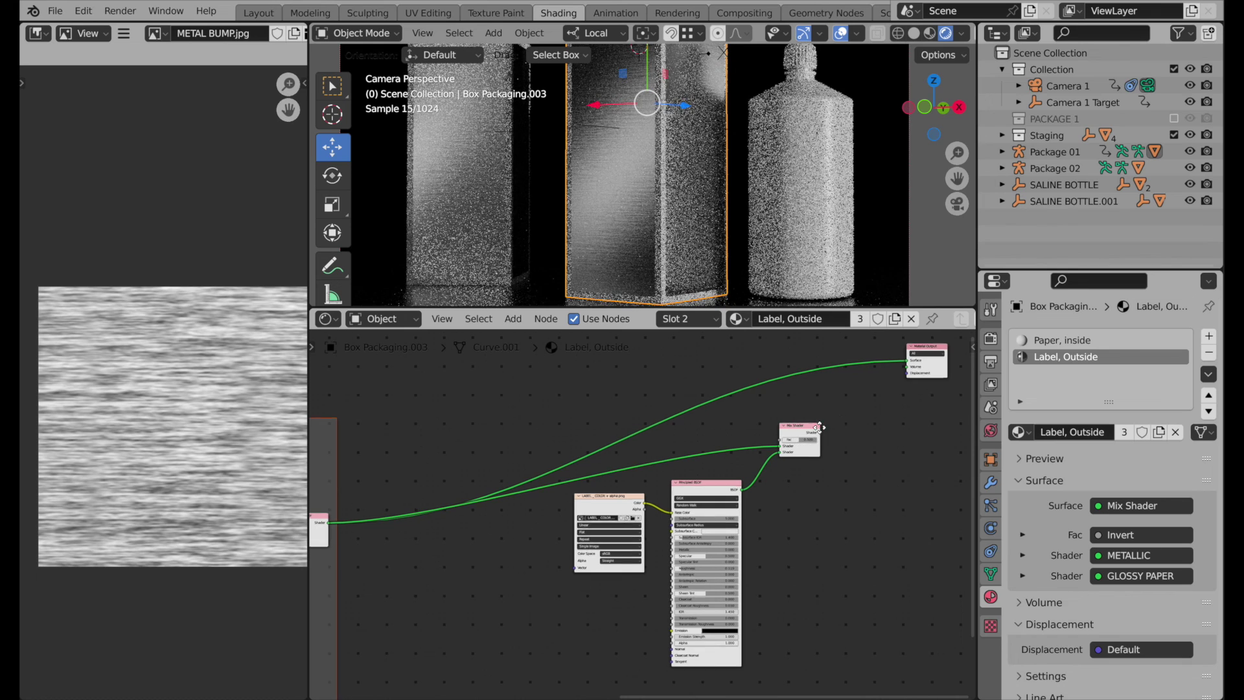
pyautogui.scroll(4, 820, 430)
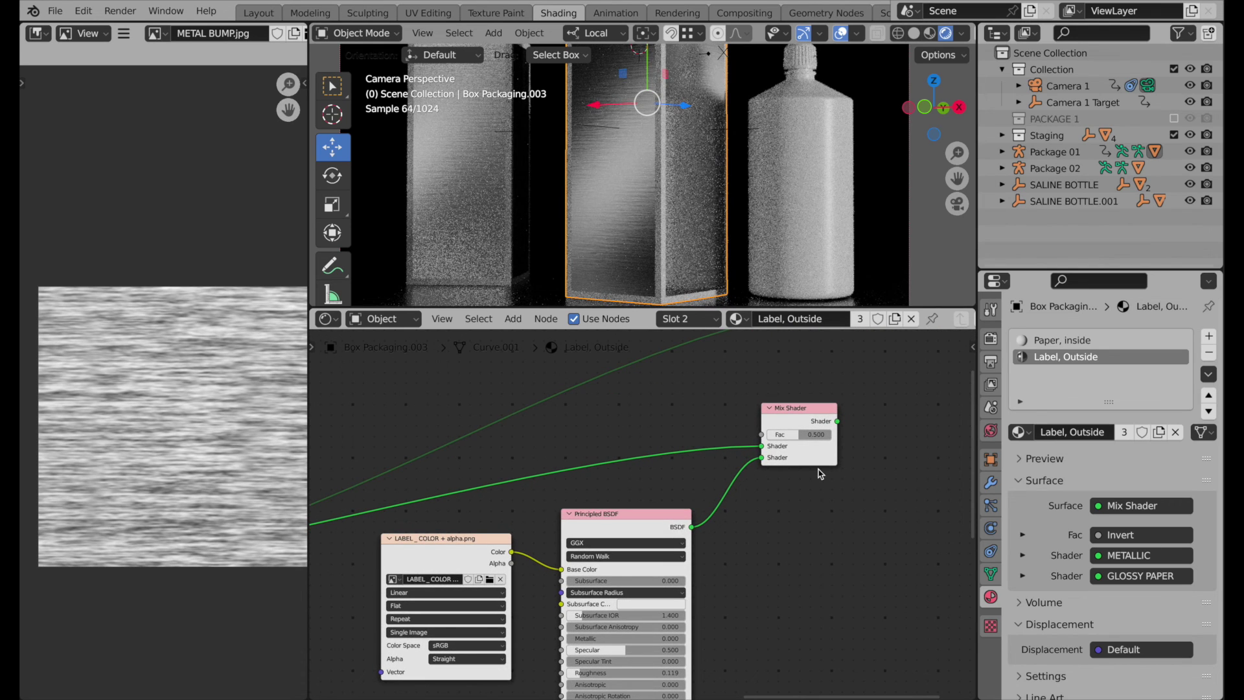
pyautogui.moveTo(829, 458); pyautogui.dragTo(580, 600, button='middle')
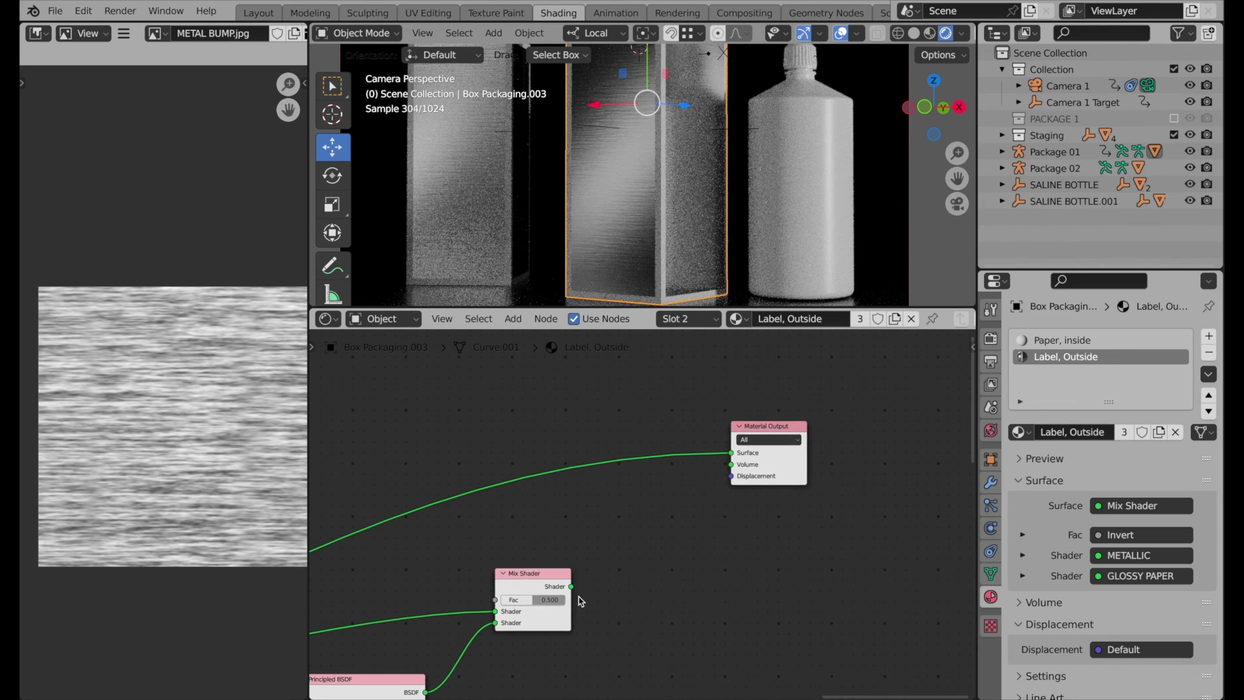
pyautogui.moveTo(571, 586); pyautogui.dragTo(735, 456)
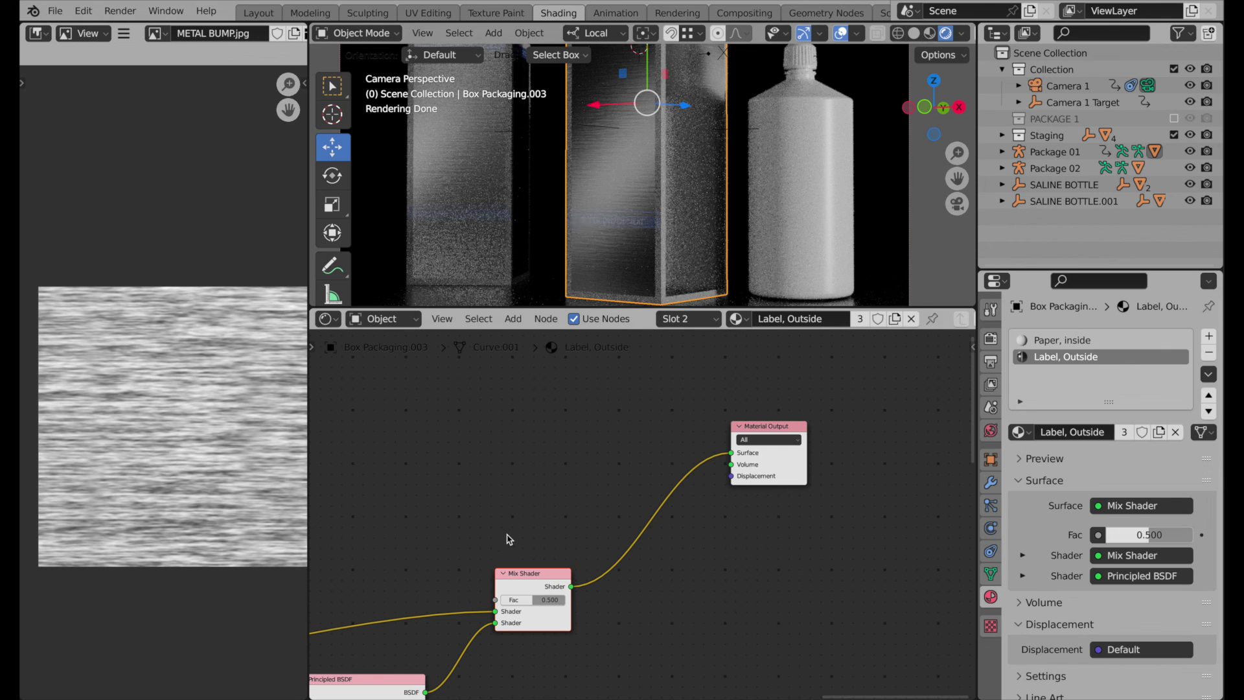
# Try to connect the LABEL_COLOR + alpha.png image's Alpha output to the new Mix Shader's Fac input.
pyautogui.moveTo(512, 538); pyautogui.dragTo(698, 393, button='middle')
pyautogui.moveTo(656, 455); pyautogui.dragTo(666, 515, button='middle')
pyautogui.scroll(-2, 732, 426)
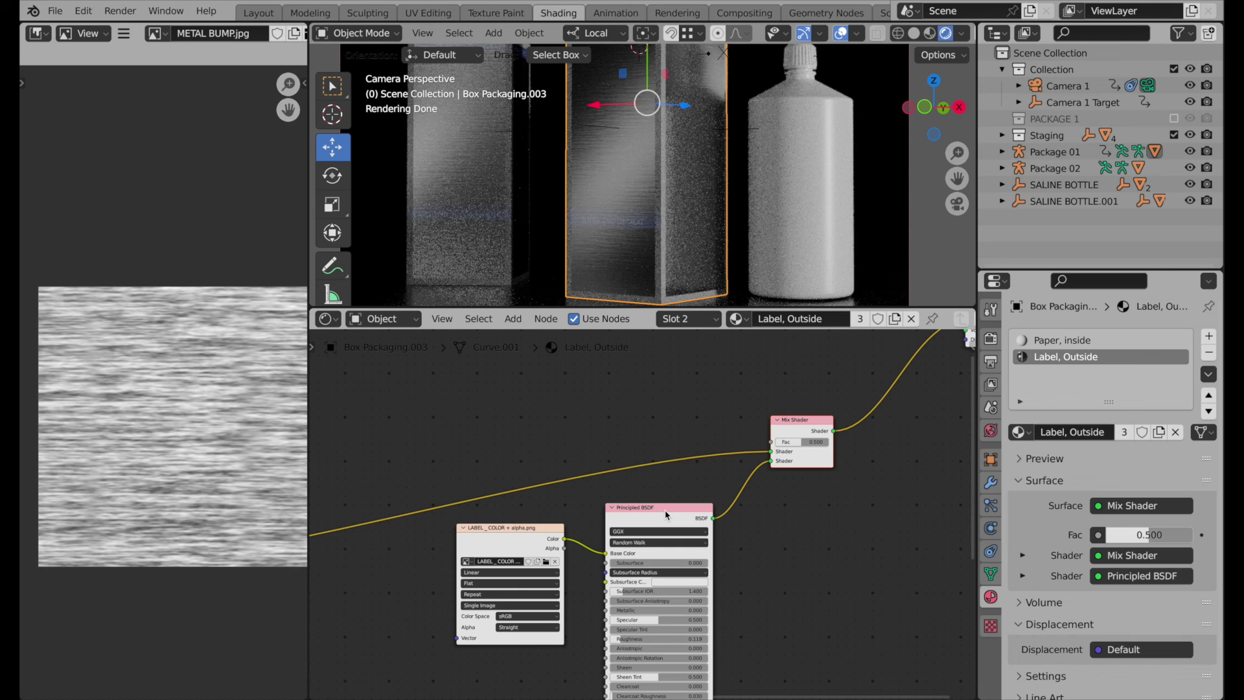
pyautogui.scroll(2, 648, 518)
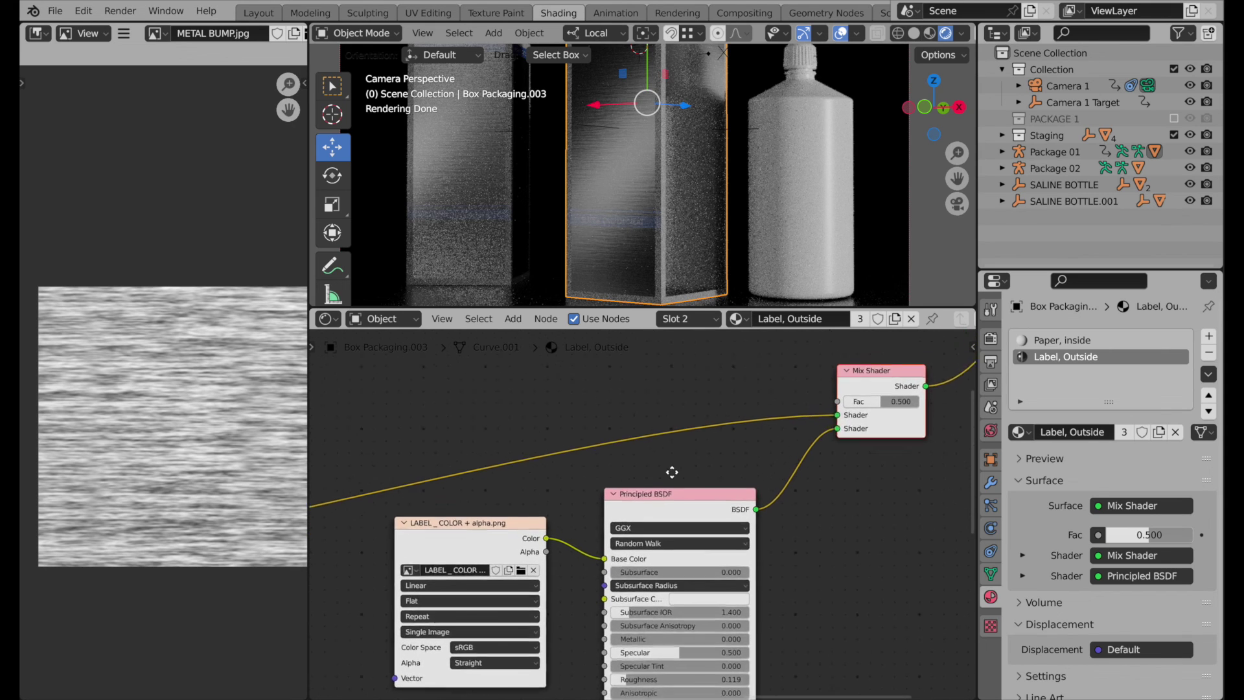
pyautogui.moveTo(680, 466); pyautogui.dragTo(622, 499, button='middle')
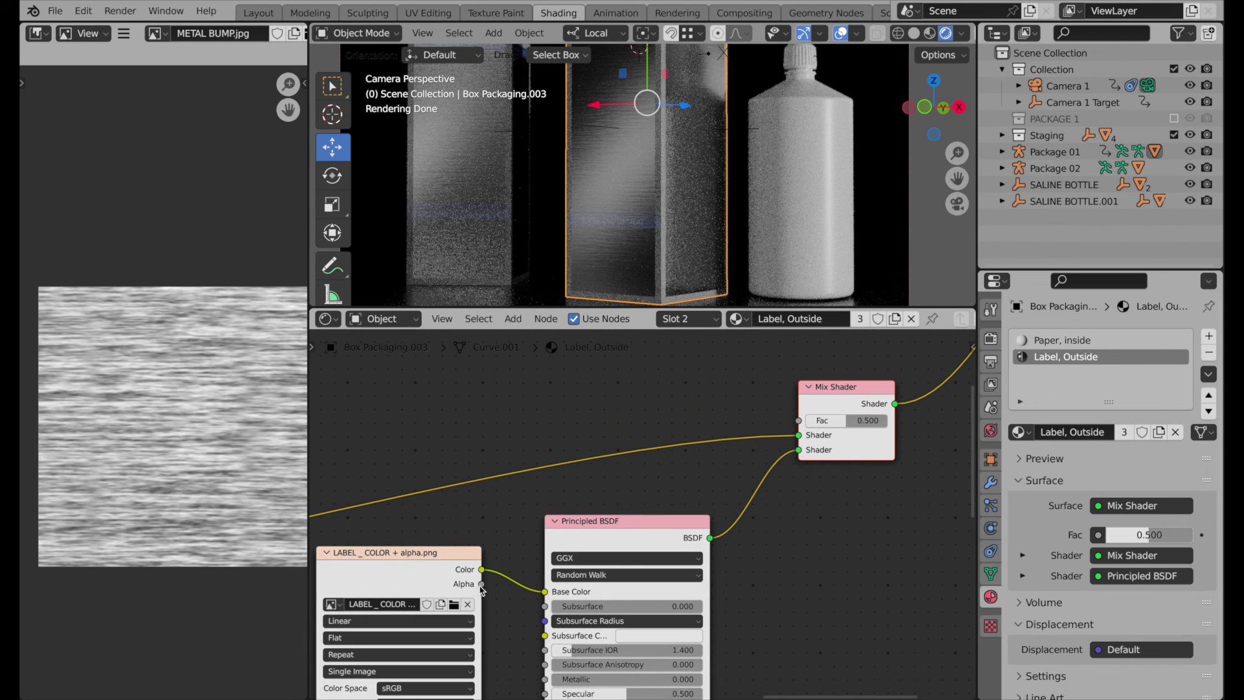
pyautogui.moveTo(481, 586); pyautogui.dragTo(799, 422)
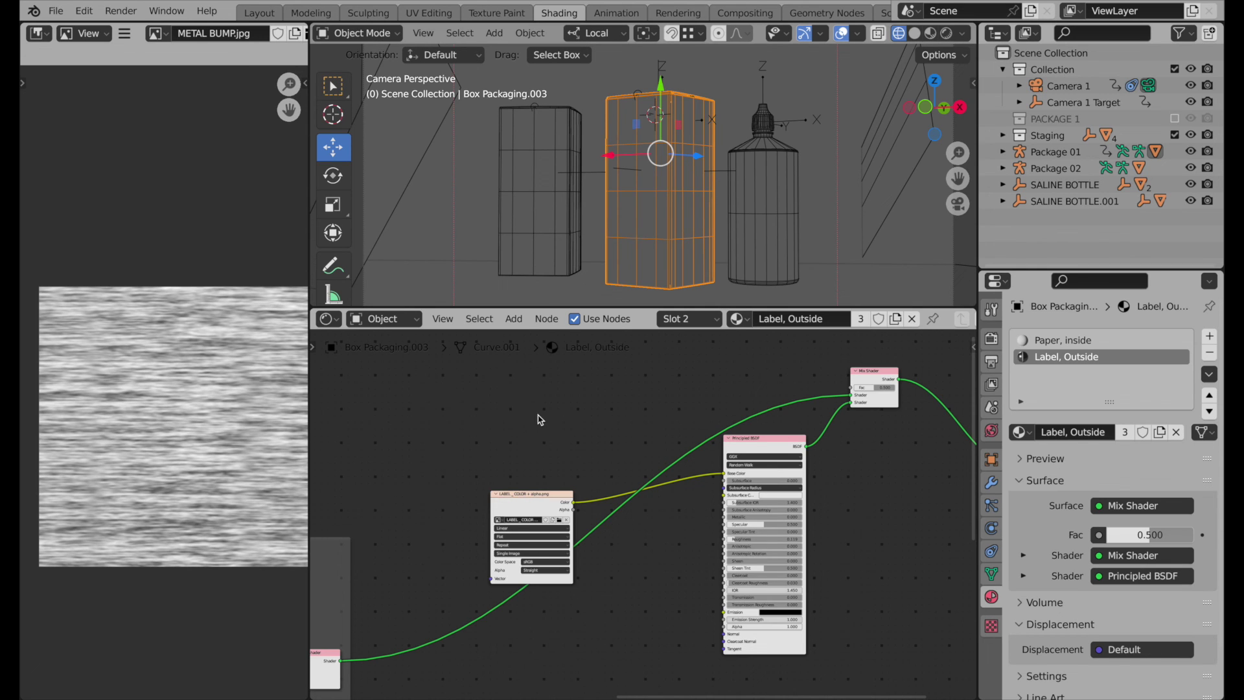
# Frame the label color image, its Principled BSDF and the new Mix Shader together as one node group frame.
pyautogui.scroll(-1, 538, 418)
pyautogui.moveTo(480, 366); pyautogui.dragTo(914, 666)
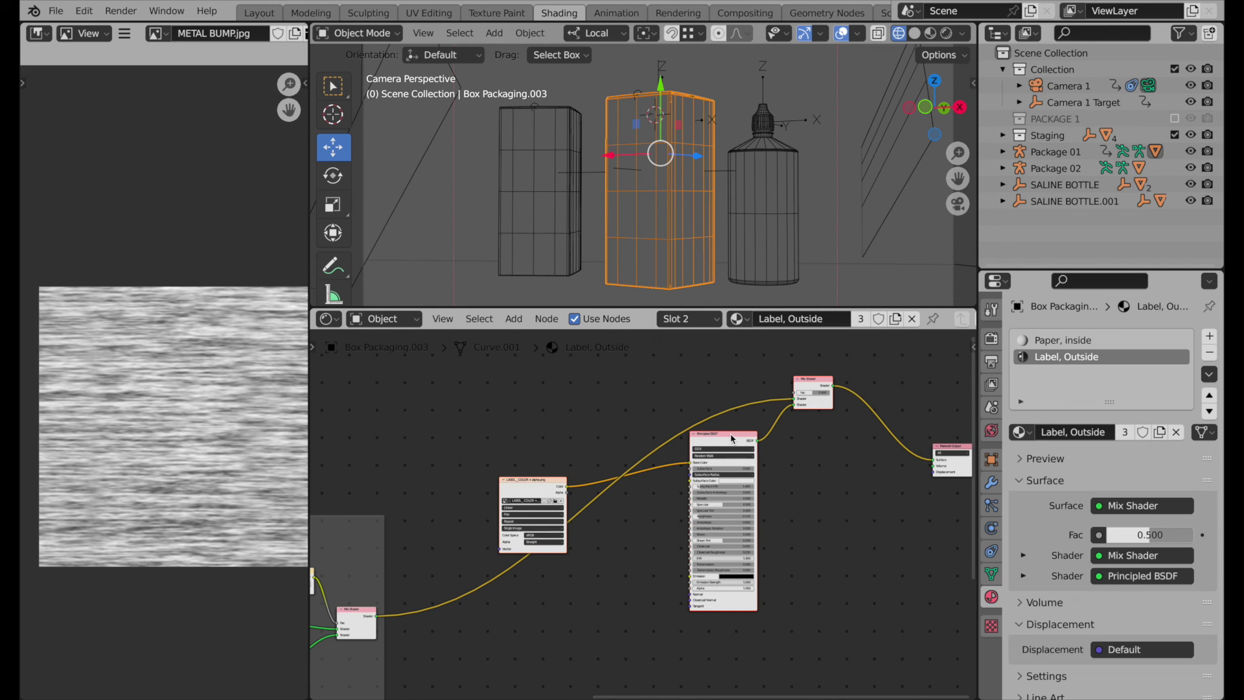
pyautogui.hotkey('shift', 'w')
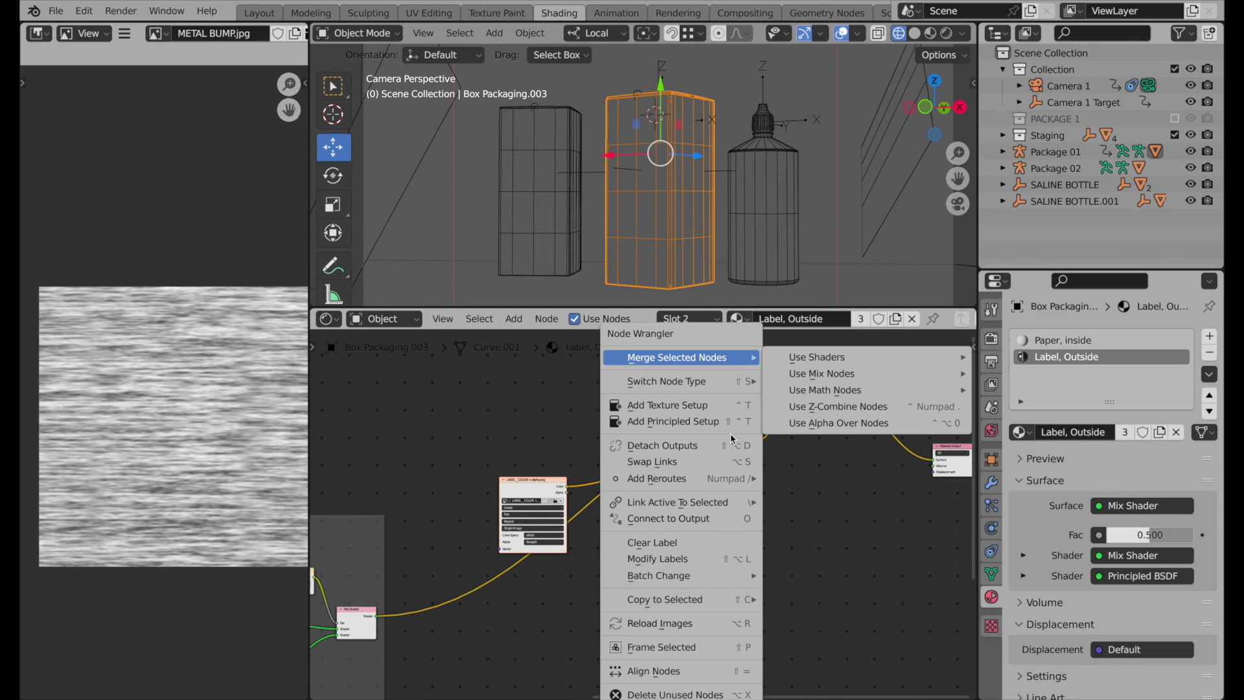
pyautogui.click(687, 650)
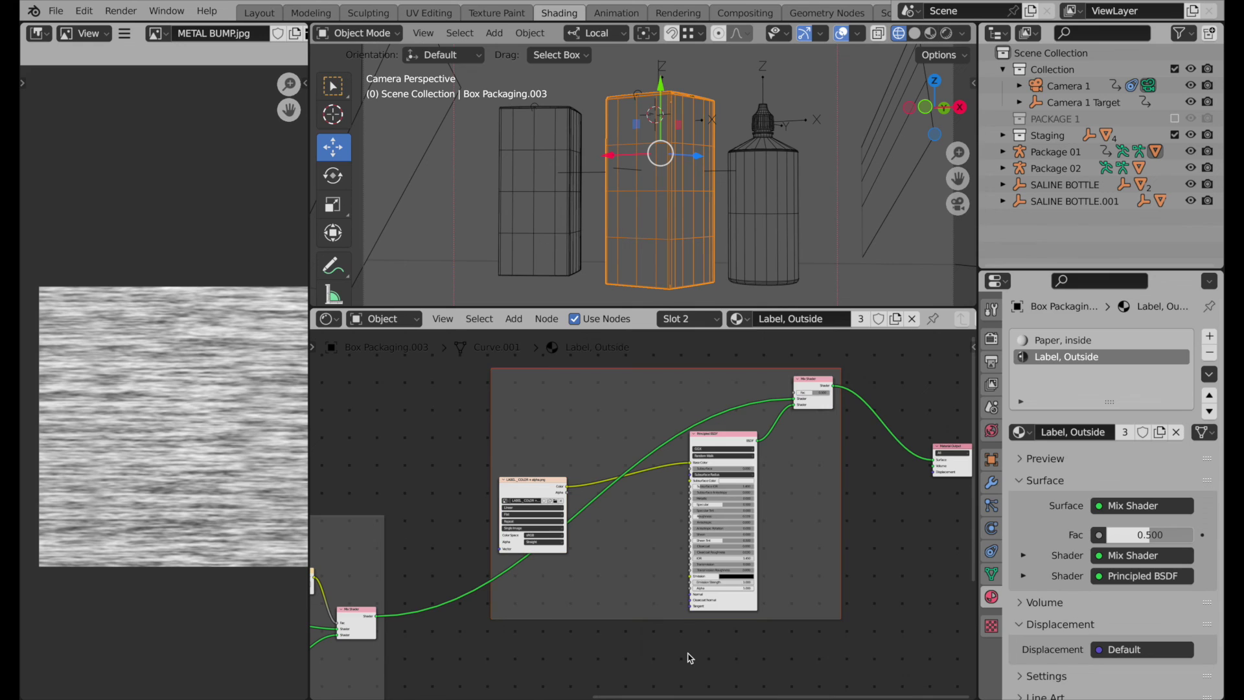
# Label the new frame around the color shader nodes "TYPE and COLOR".
pyautogui.rightClick(649, 384)
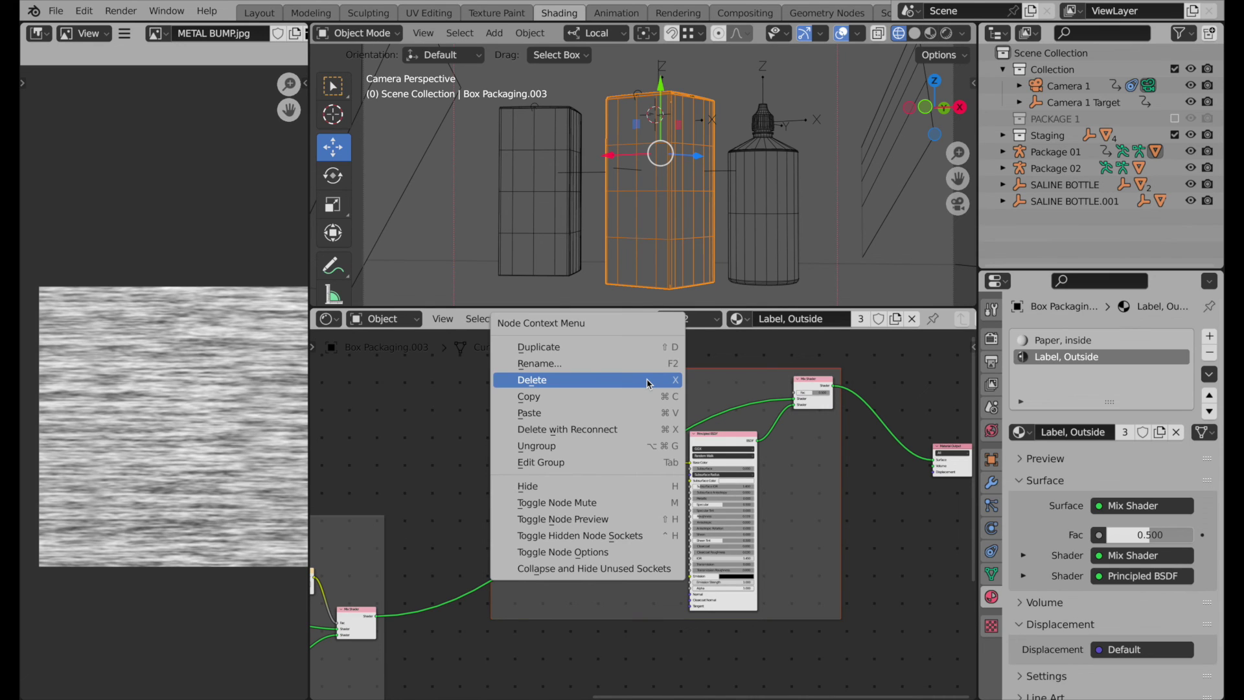
pyautogui.click(645, 364)
pyautogui.write('T')
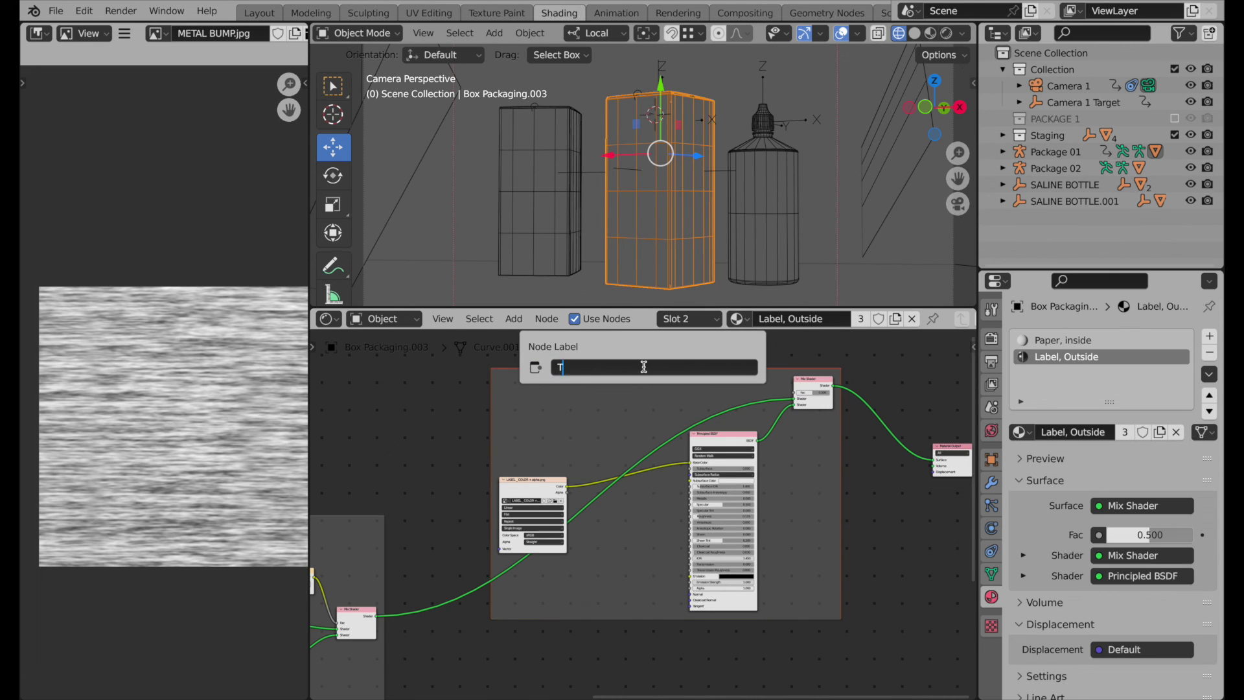
pyautogui.write('YPE and COLOR')
pyautogui.press('Return')
pyautogui.scroll(-2, 469, 478)
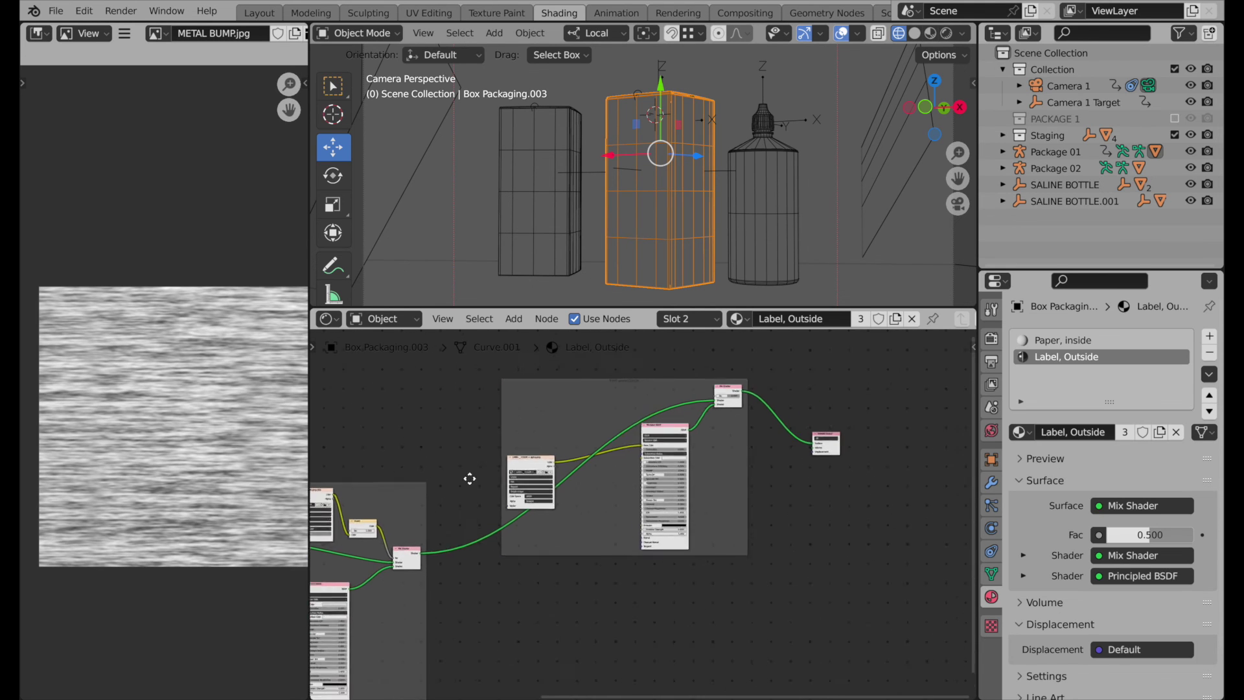
pyautogui.moveTo(483, 488); pyautogui.dragTo(655, 502, button='middle')
pyautogui.scroll(-1, 655, 503)
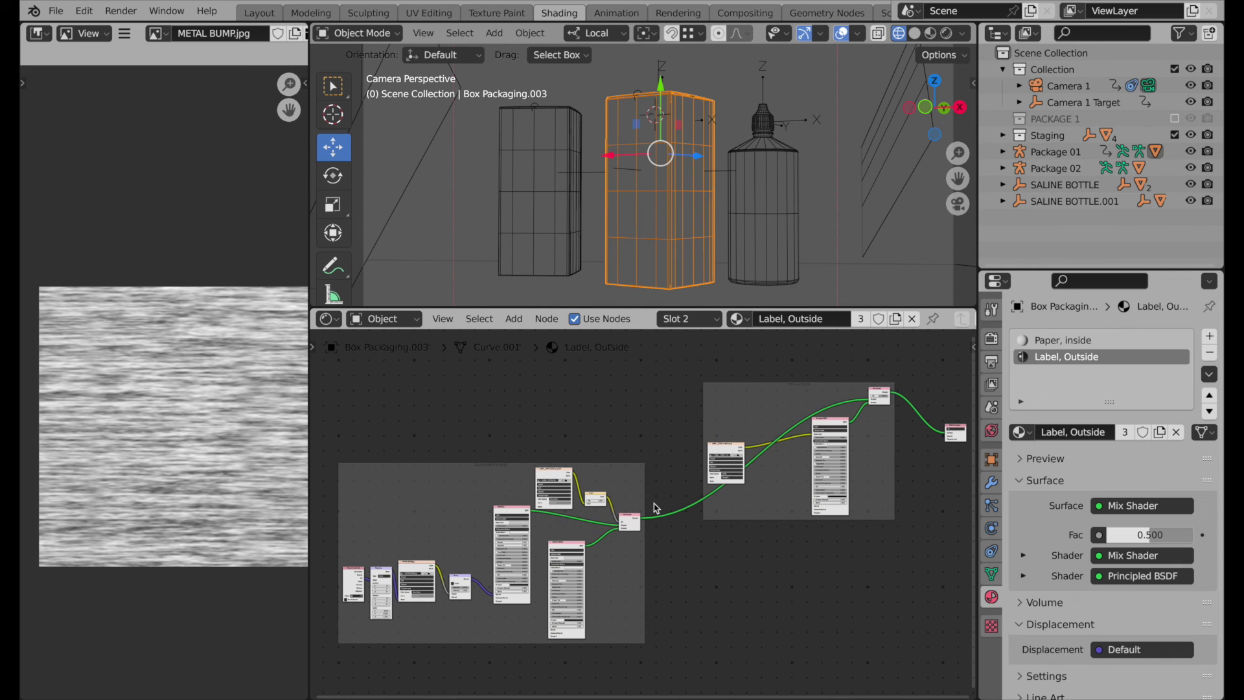